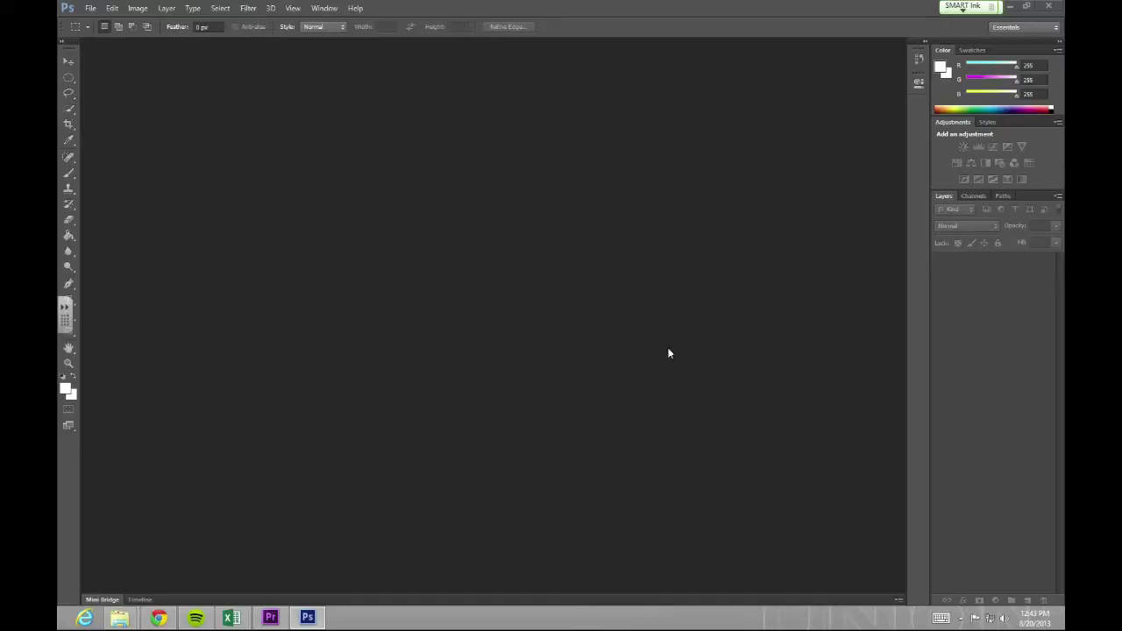
# - Open PS 5-2 from the Chapter 05 folder of Photoshop Revealed Book
pyautogui.click(90, 10)
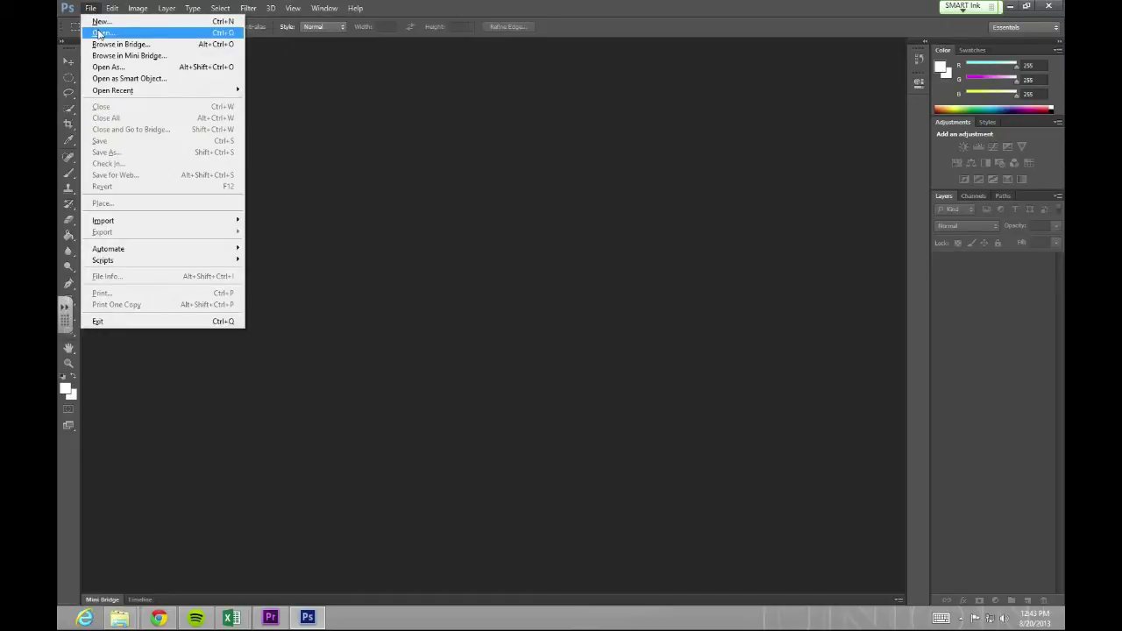
pyautogui.click(100, 33)
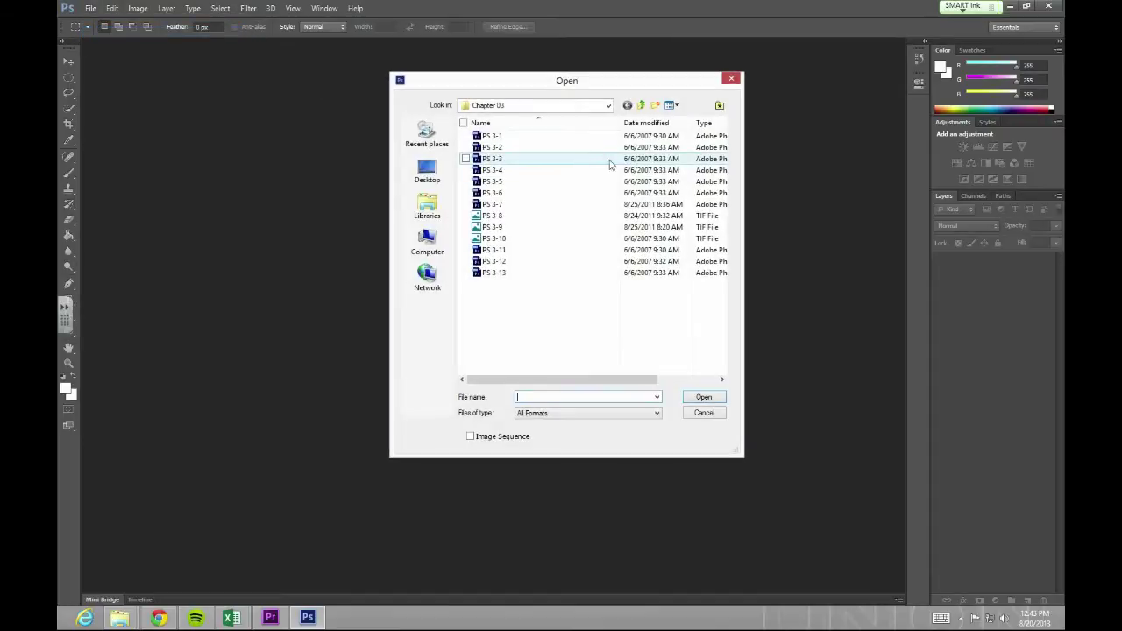
pyautogui.click(606, 106)
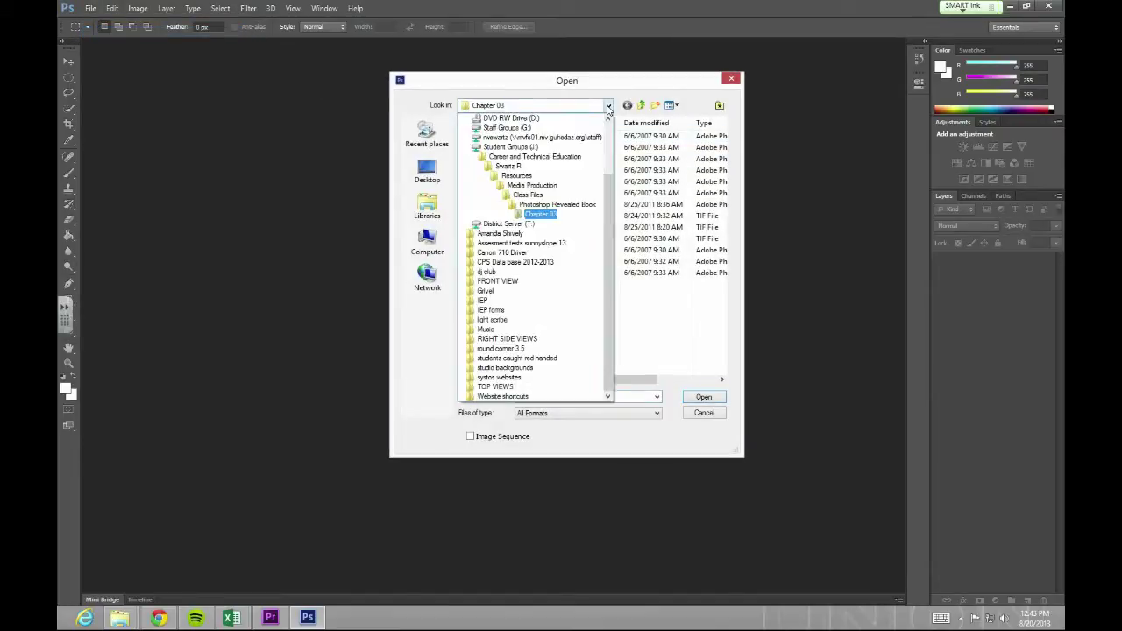
pyautogui.click(554, 208)
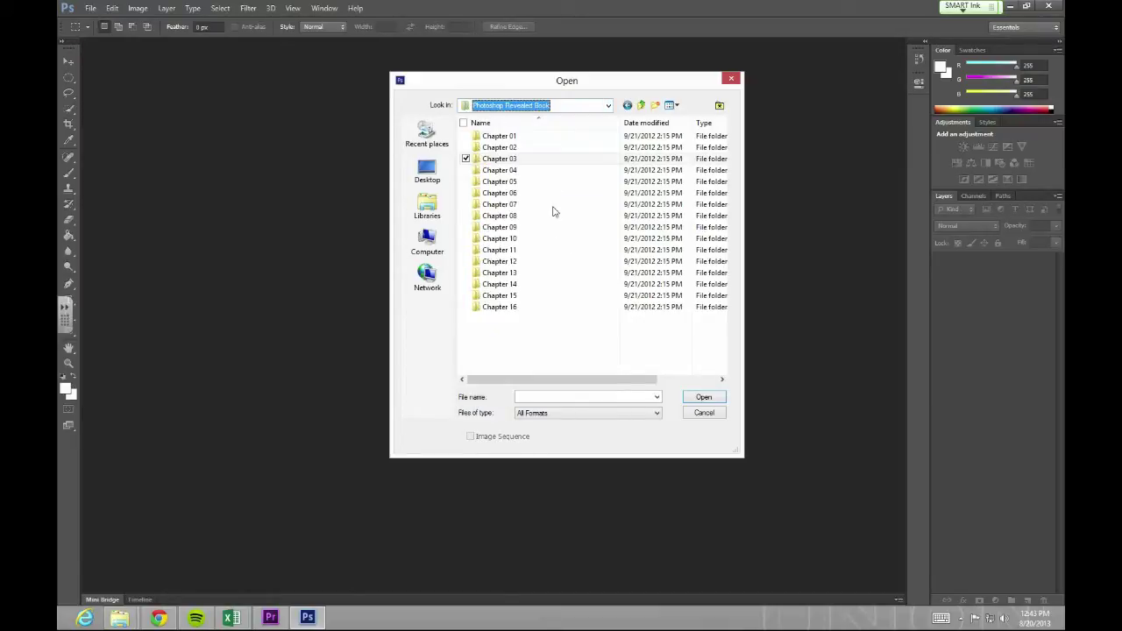
pyautogui.doubleClick(507, 183)
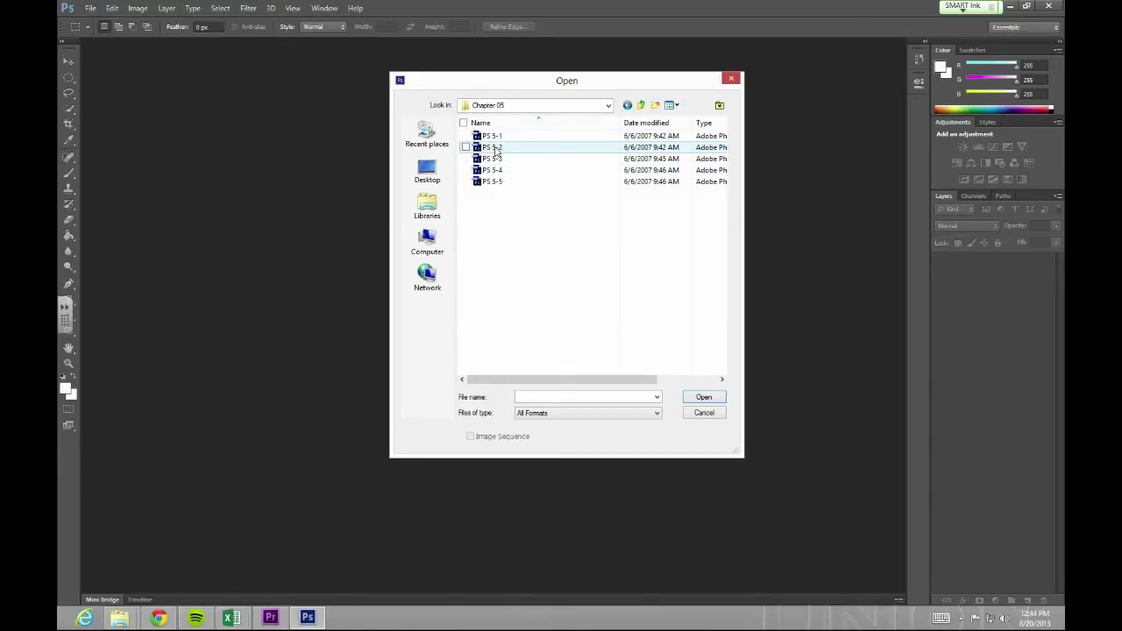
pyautogui.click(495, 148)
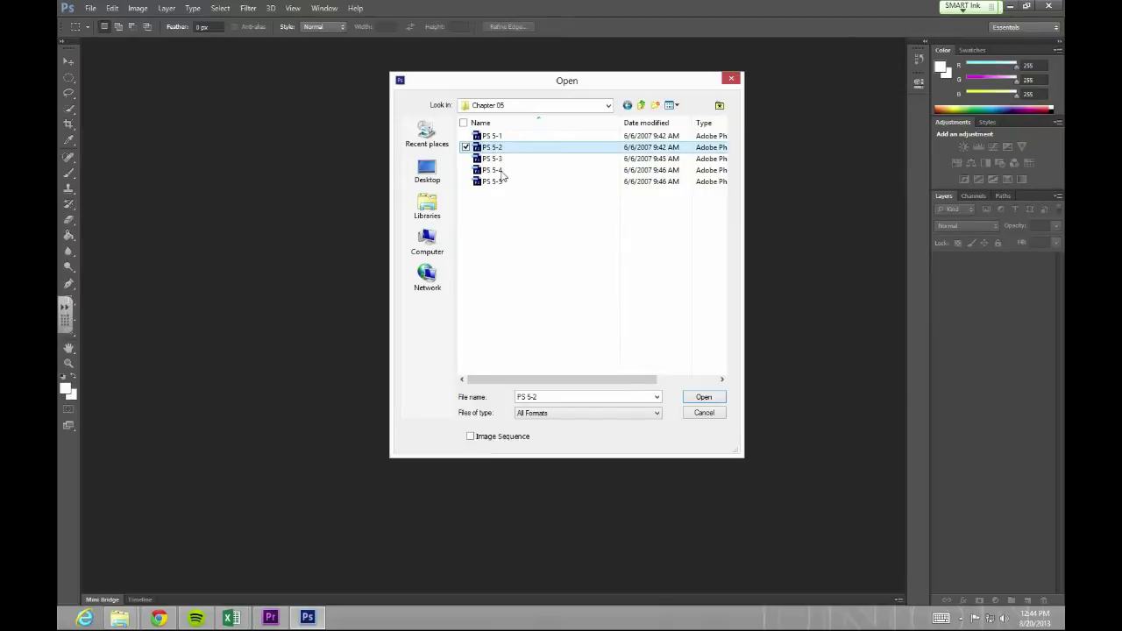
pyautogui.click(704, 399)
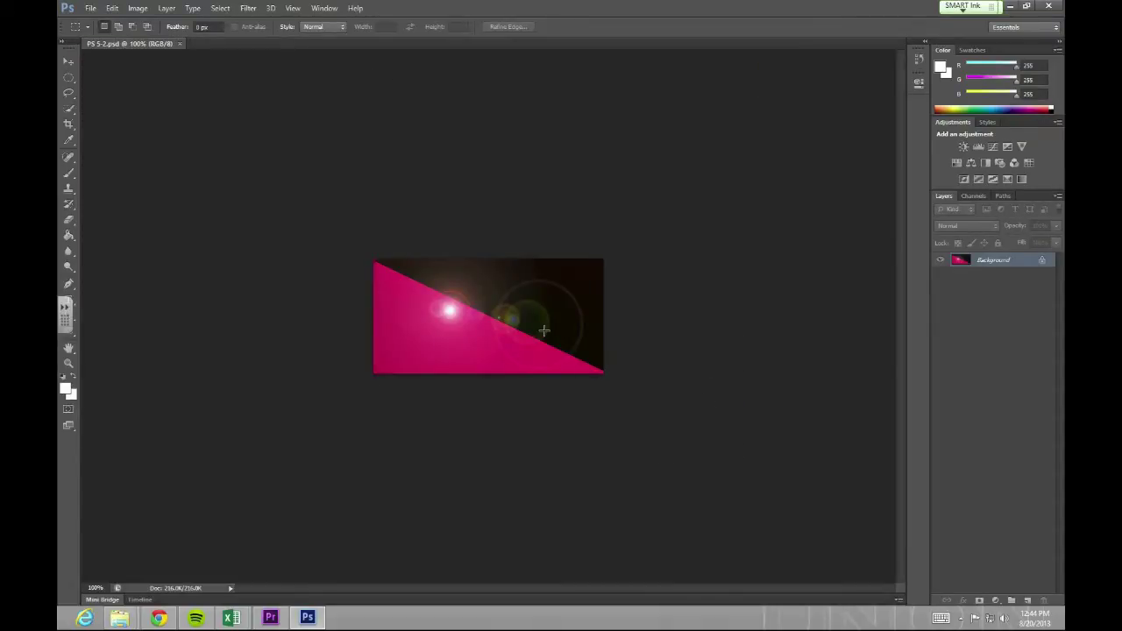
# - Show the rulers around the image and set their units to pixels
pyautogui.scroll(10, 518, 325)
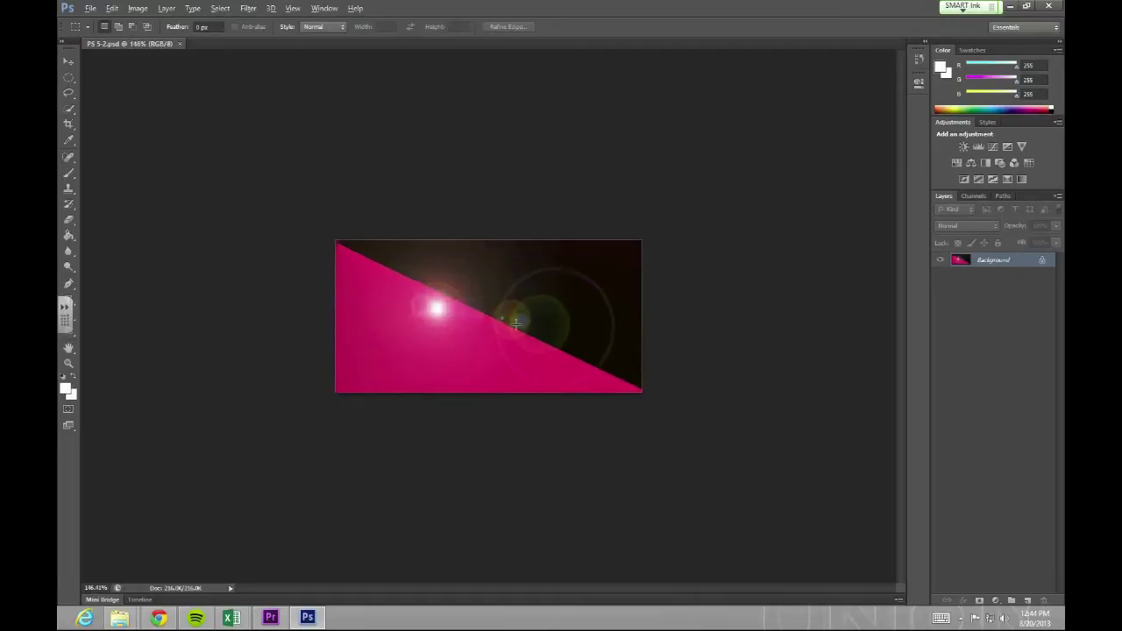
pyautogui.scroll(2, 516, 324)
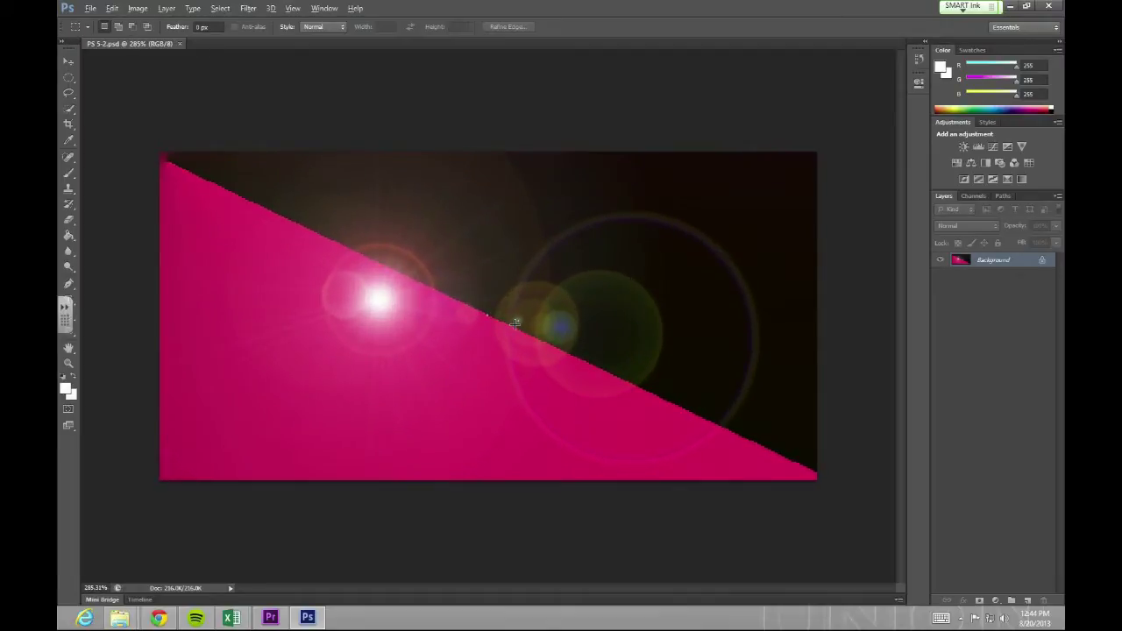
pyautogui.press('alt')
pyautogui.click(295, 10)
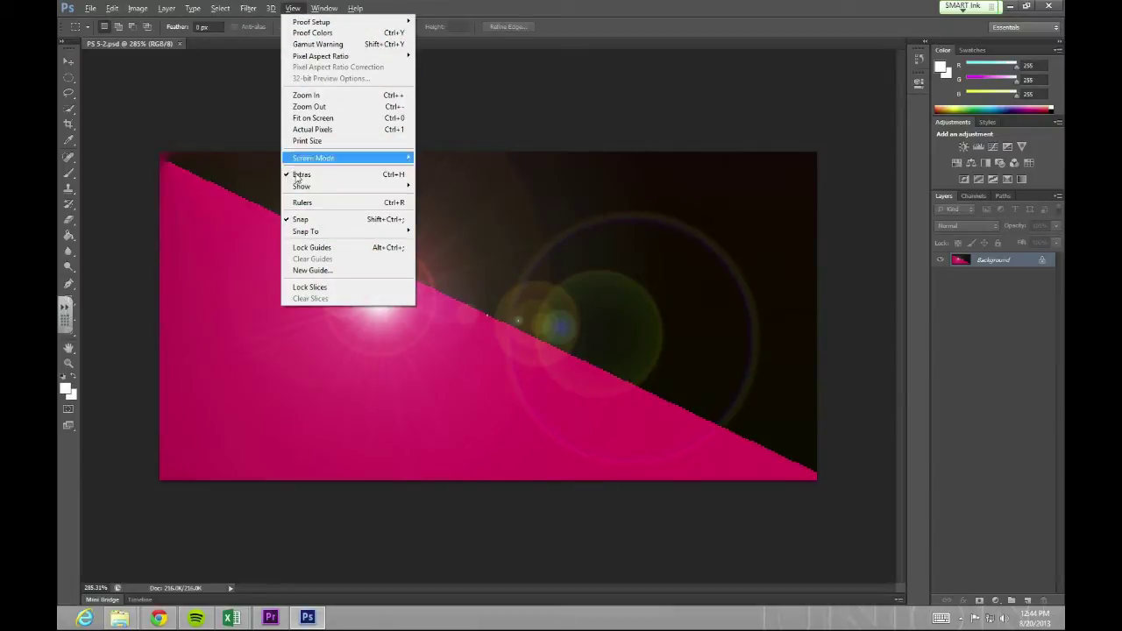
pyautogui.click(302, 203)
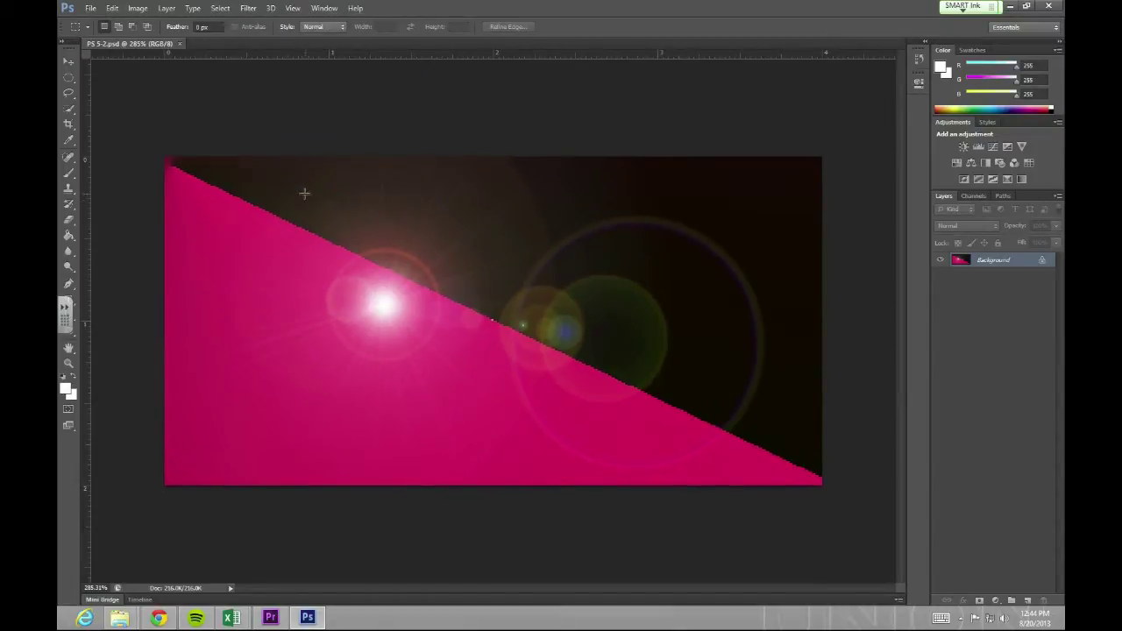
pyautogui.rightClick(228, 53)
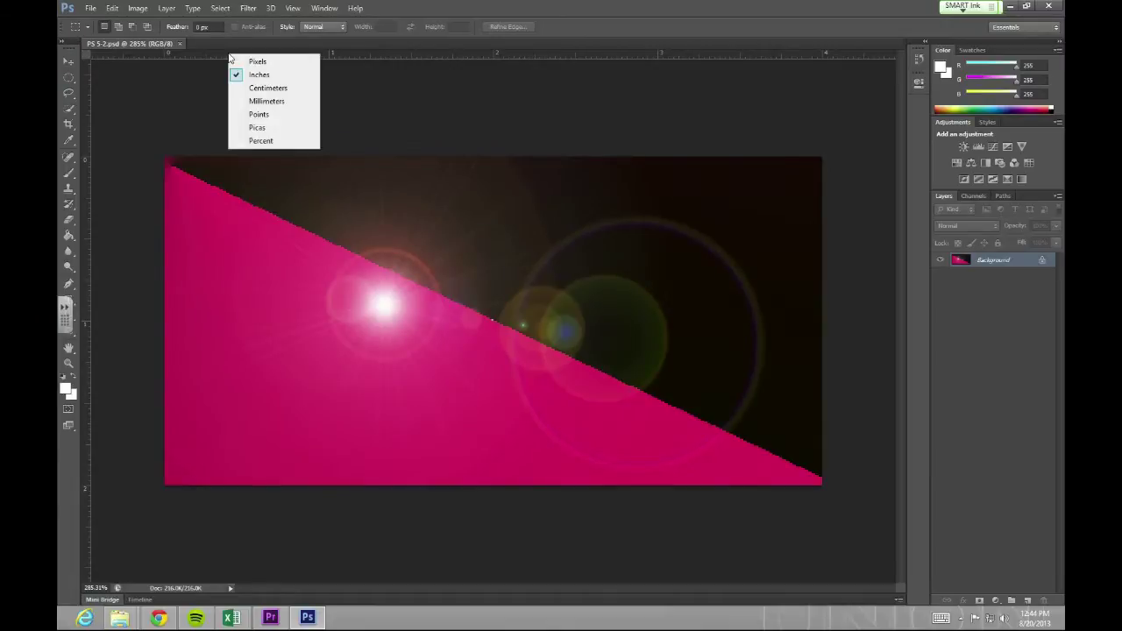
pyautogui.click(239, 61)
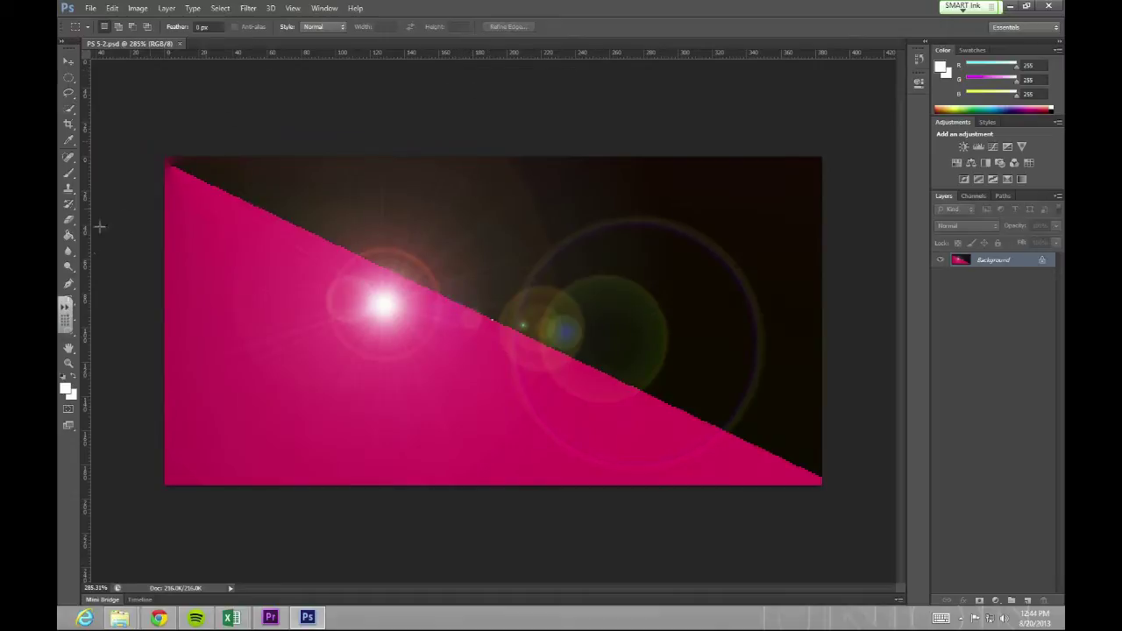
# - Move the floating toolbar tab further down the window edge so it no longer covers the Type and shape tools
pyautogui.moveTo(64, 321); pyautogui.dragTo(64, 474)
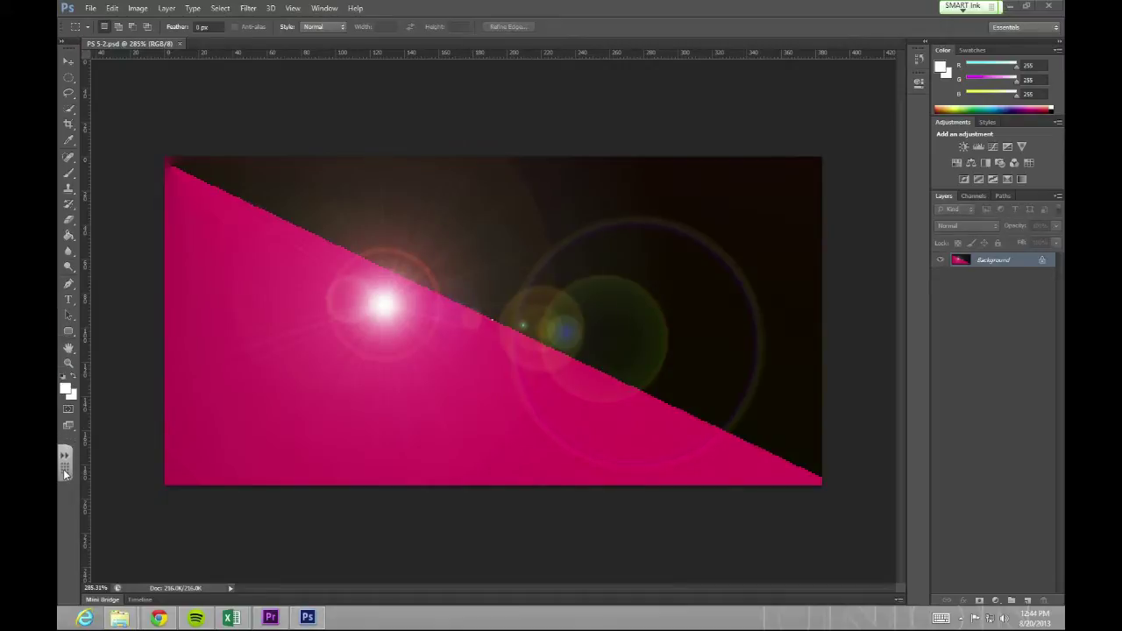
pyautogui.click(65, 457)
pyautogui.click(92, 453)
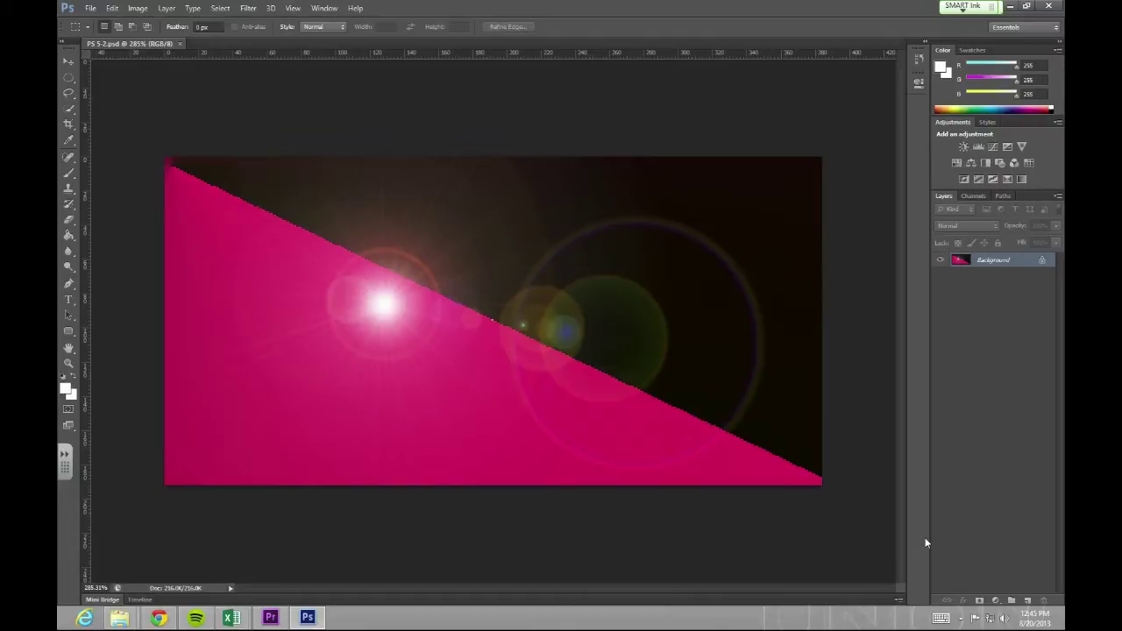
# - Add a new layer and start horizontal text in the pink area at about 45 px across, with a size of 35 pt
pyautogui.click(1029, 602)
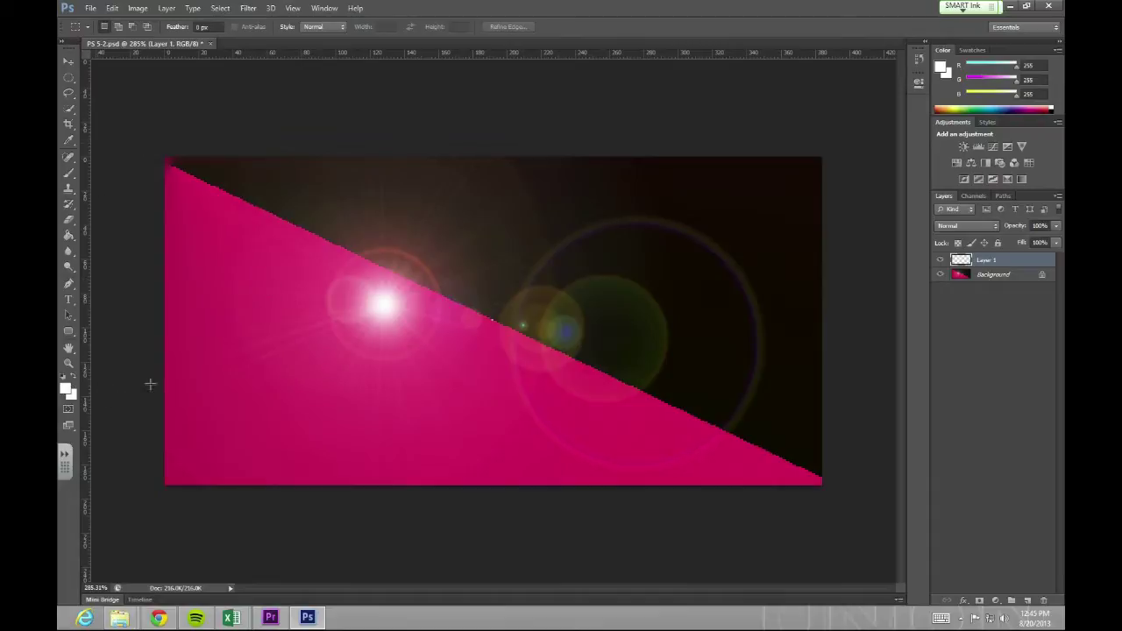
pyautogui.click(68, 302)
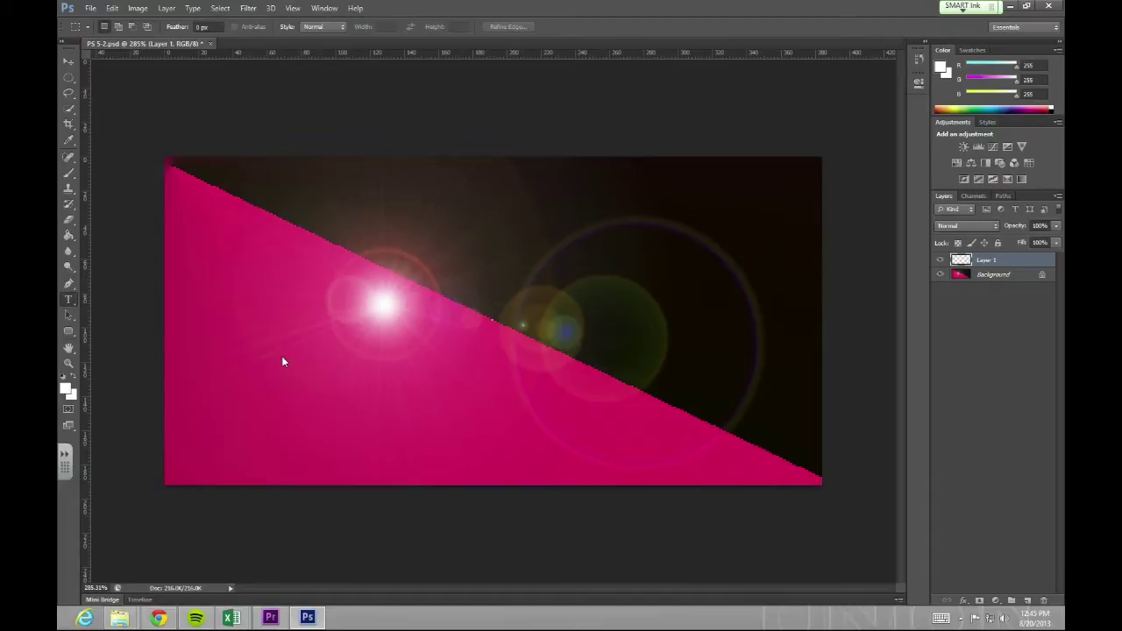
pyautogui.click(247, 326)
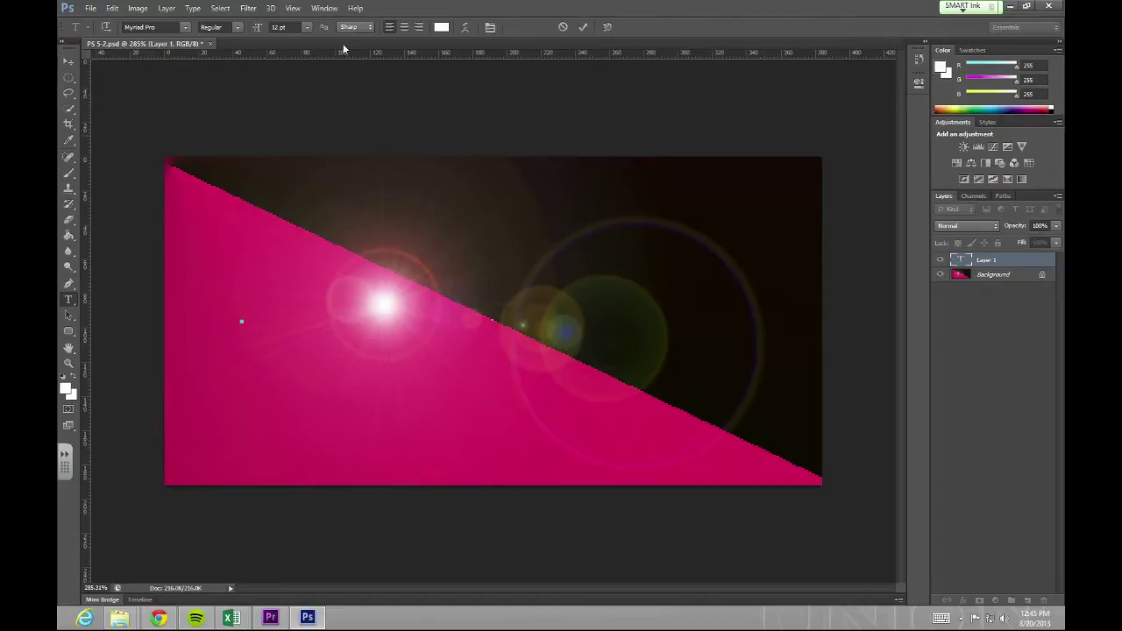
pyautogui.click(309, 30)
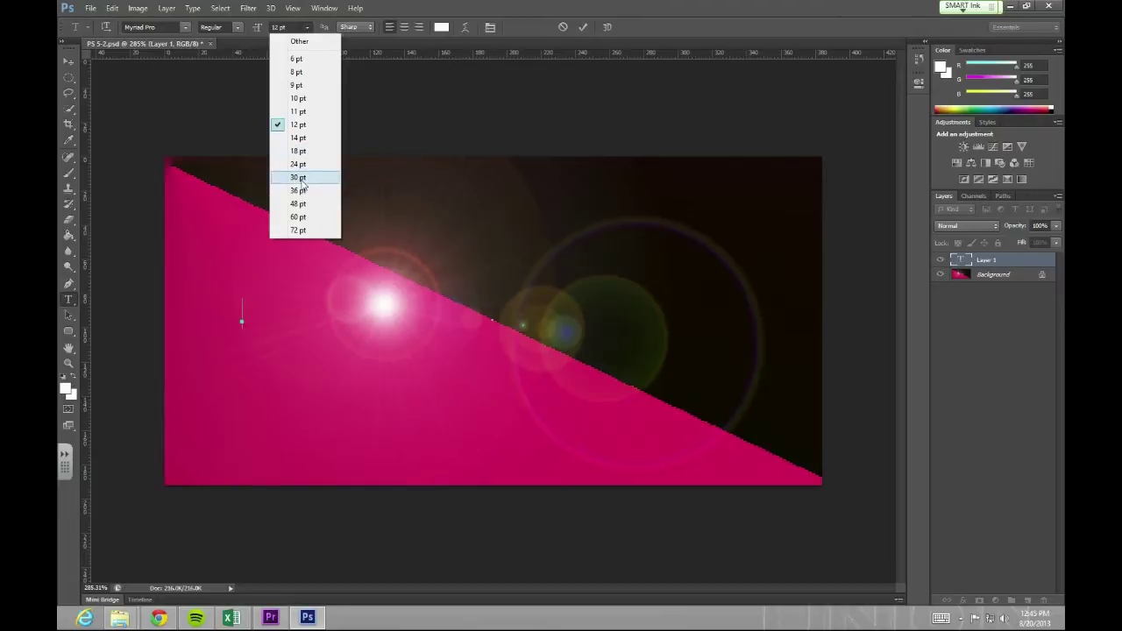
pyautogui.click(288, 20)
pyautogui.doubleClick(279, 27)
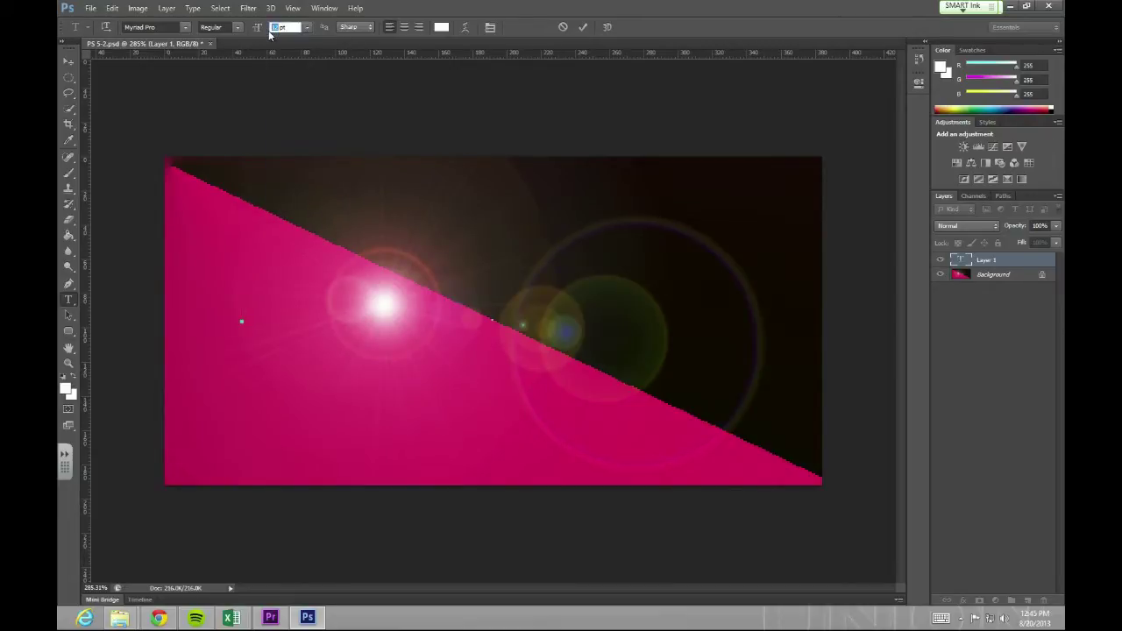
pyautogui.write('35')
# - Enter the text "Zenith" in black Lucida Sans and commit it
pyautogui.click(185, 28)
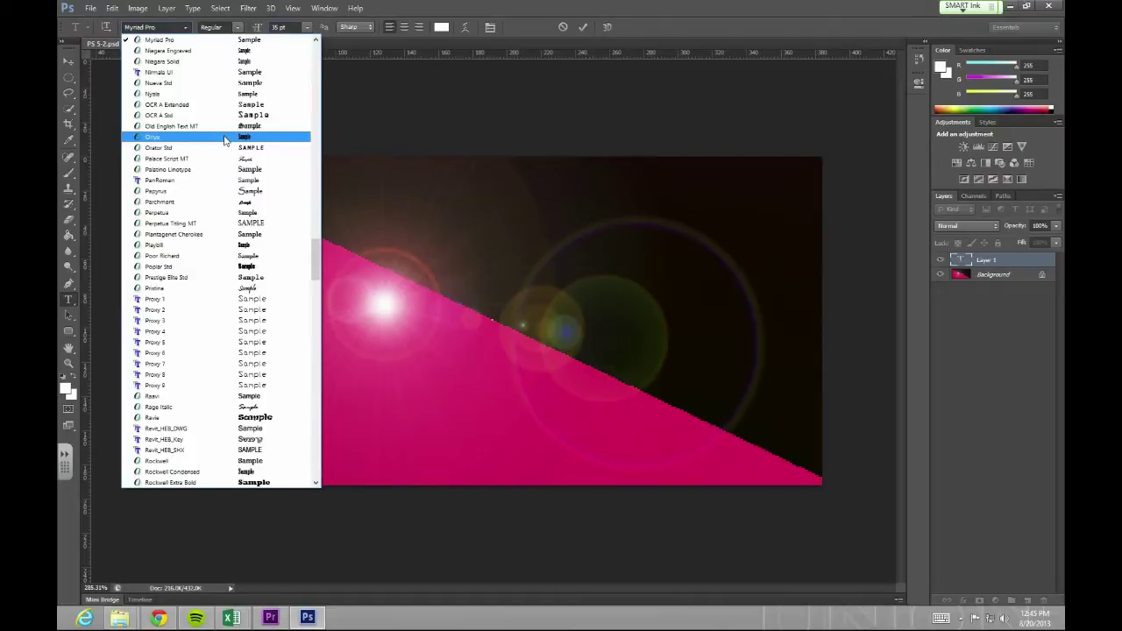
pyautogui.moveTo(316, 256); pyautogui.dragTo(323, 186)
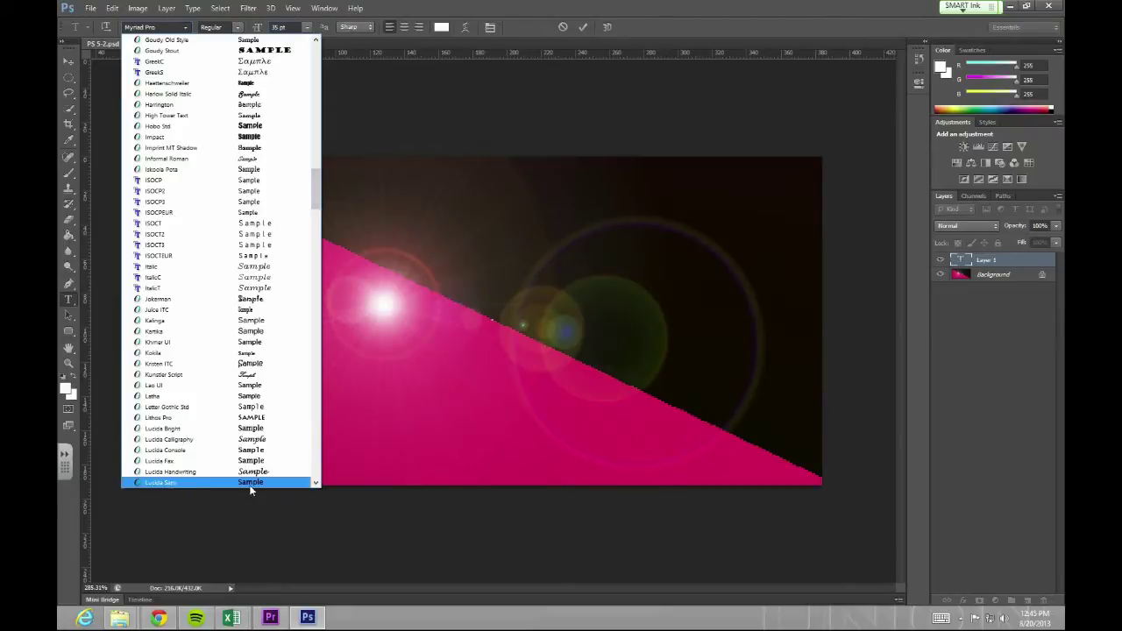
pyautogui.click(172, 482)
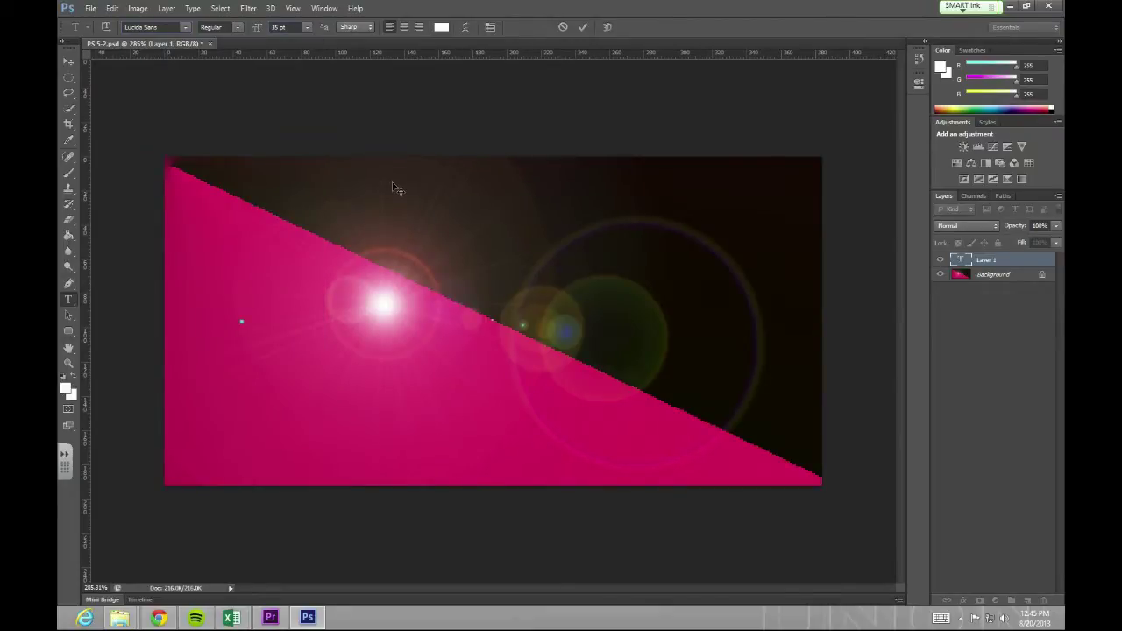
pyautogui.click(442, 29)
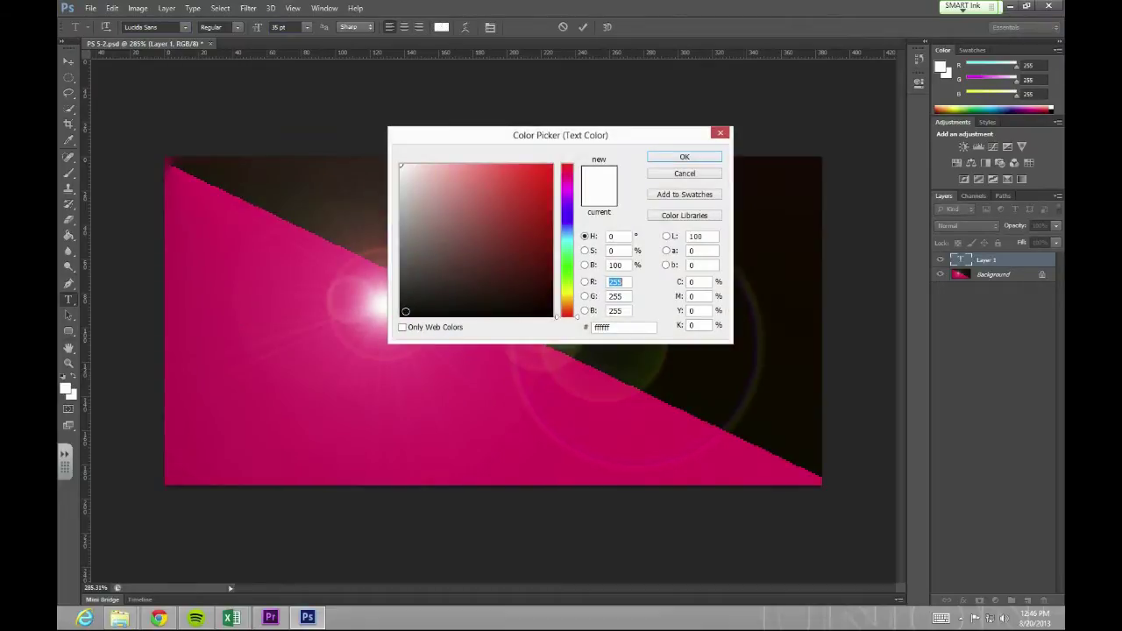
pyautogui.click(405, 313)
pyautogui.click(683, 157)
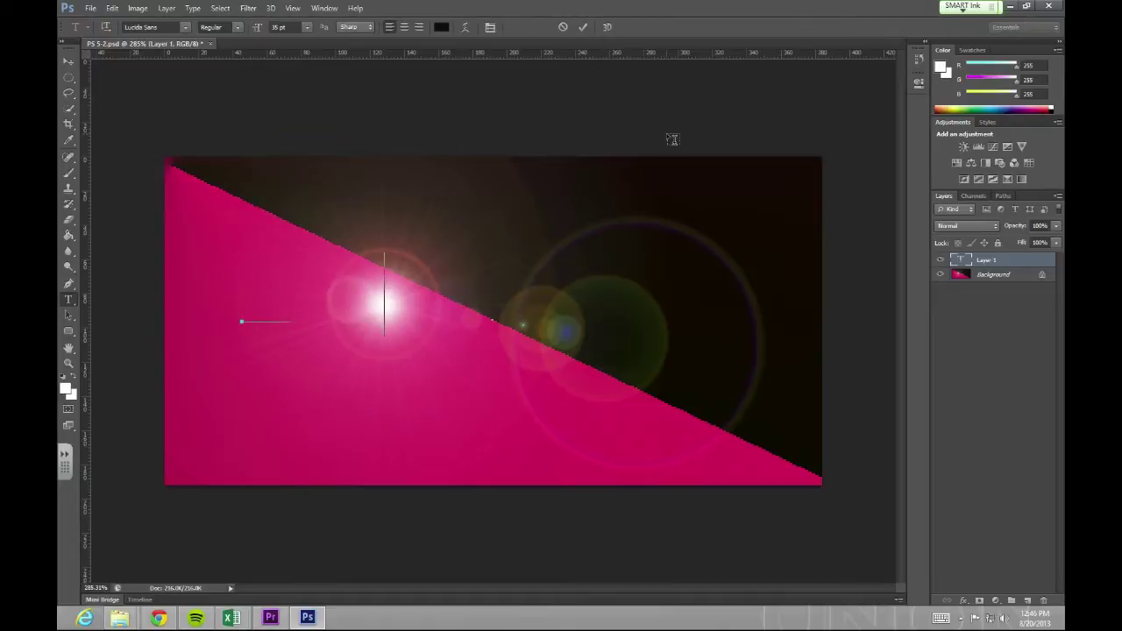
pyautogui.write('th')
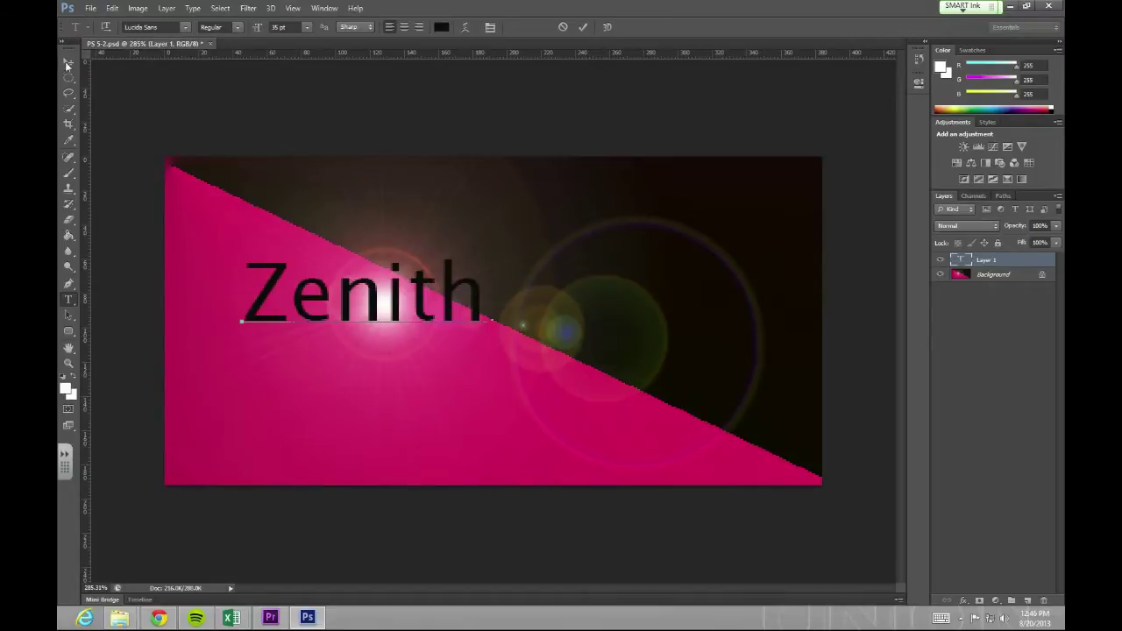
pyautogui.click(583, 28)
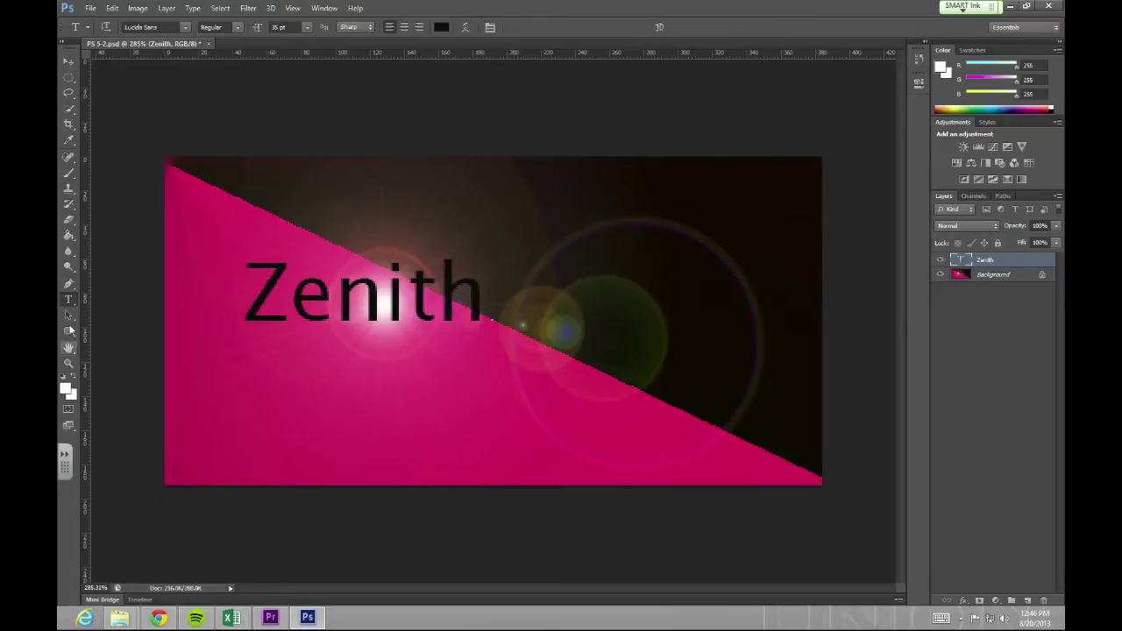
# - Start a second text line below "Zenith" near the lower edge of the pink area and make its font size editable
pyautogui.click(285, 463)
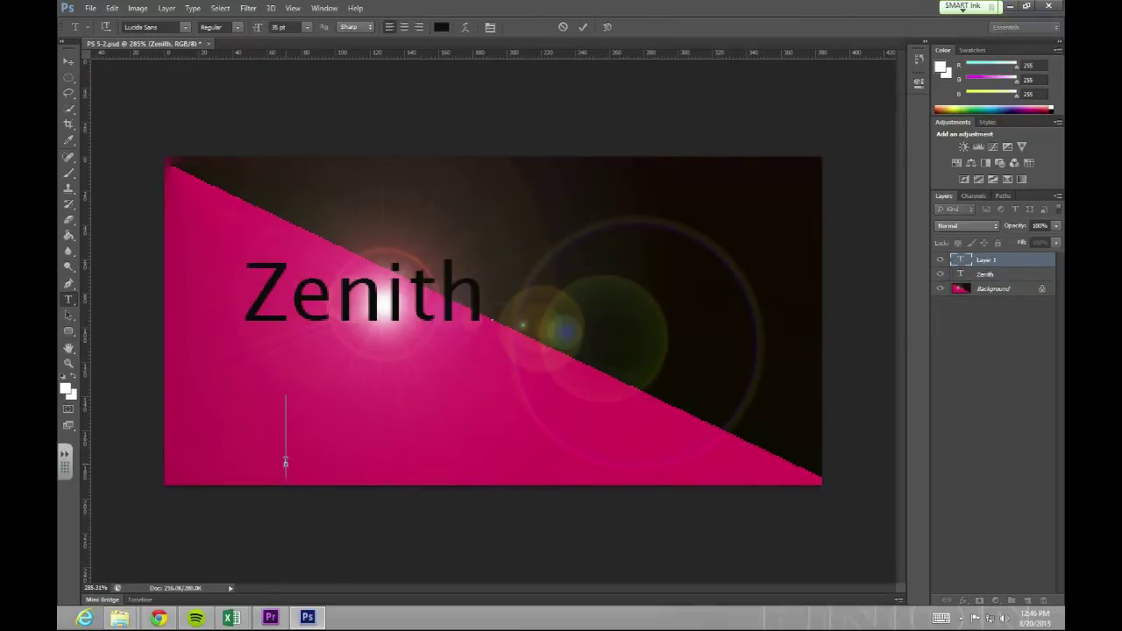
pyautogui.click(306, 28)
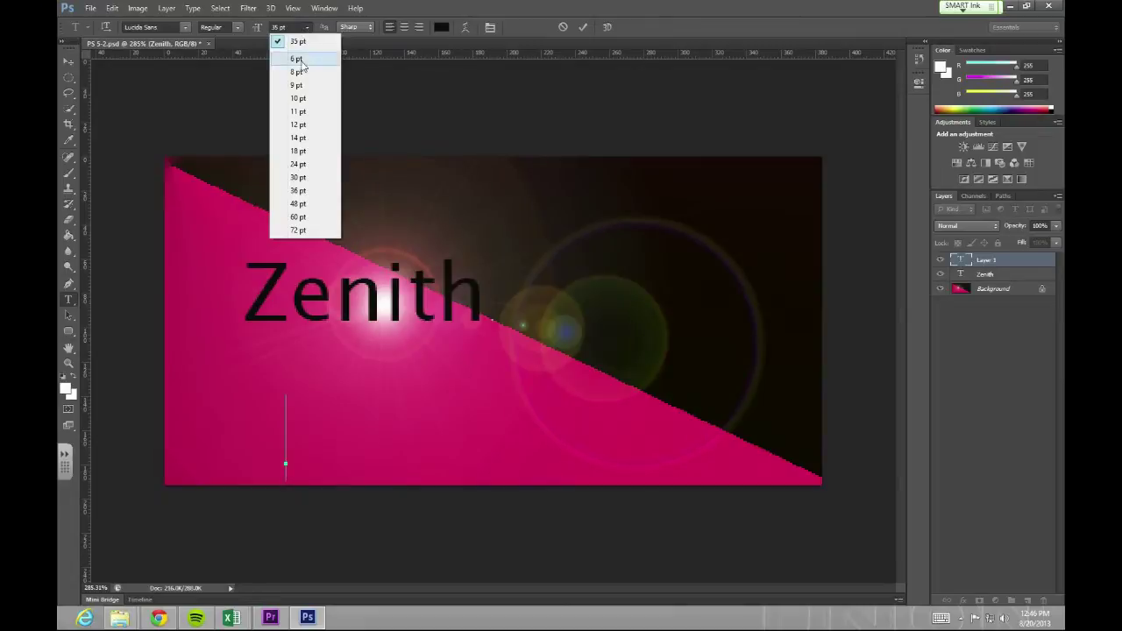
pyautogui.click(277, 27)
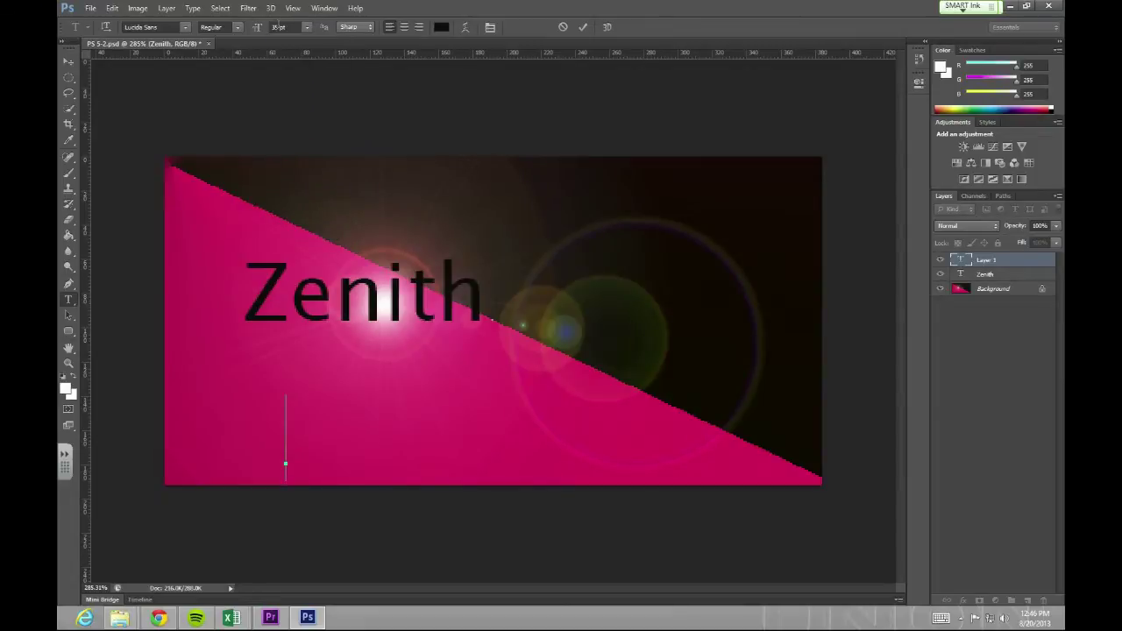
pyautogui.write('16')
pyautogui.write('Un')
pyautogui.write('ique and')
pyautogui.press('BackSpace')
pyautogui.press('BackSpace')
pyautogui.press('BackSpace')
pyautogui.press('BackSpace')
pyautogui.press('BackSpace')
pyautogui.press('BackSpace')
pyautogui.press('BackSpace')
pyautogui.press('BackSpace')
pyautogui.press('BackSpace')
pyautogui.press('BackSpace')
pyautogui.press('BackSpace')
pyautogui.press('BackSpace')
# - Set the second line's font size to 16 pt, enter "unique and uncompromising" and commit the text
pyautogui.write('16')
pyautogui.click(284, 457)
pyautogui.write('U')
pyautogui.press('Left')
pyautogui.write('j')
pyautogui.press('BackSpace')
pyautogui.press('BackSpace')
pyautogui.write('ng')
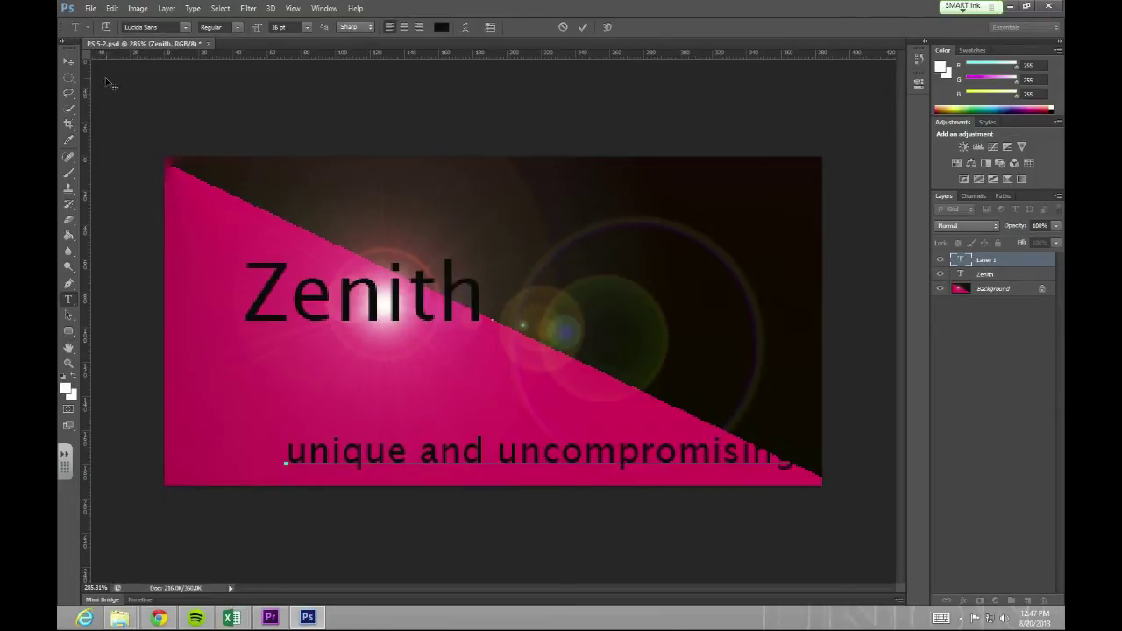
pyautogui.click(582, 26)
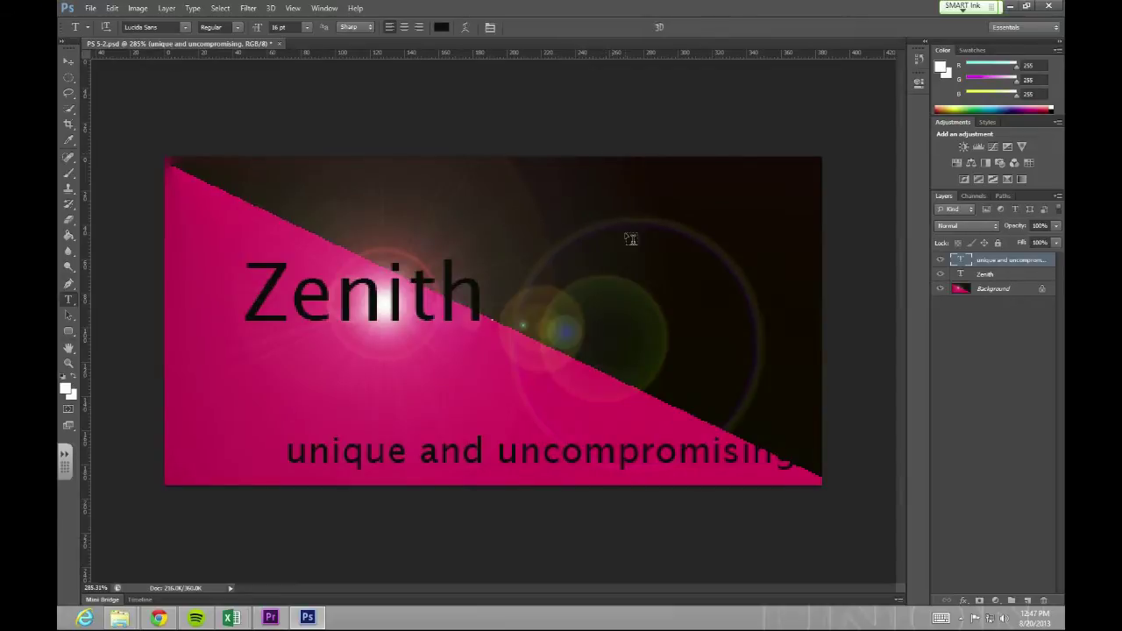
# - Start saving the image as a new file and browse to the Photoshop folder inside the personal folder on System (C:)
pyautogui.click(89, 9)
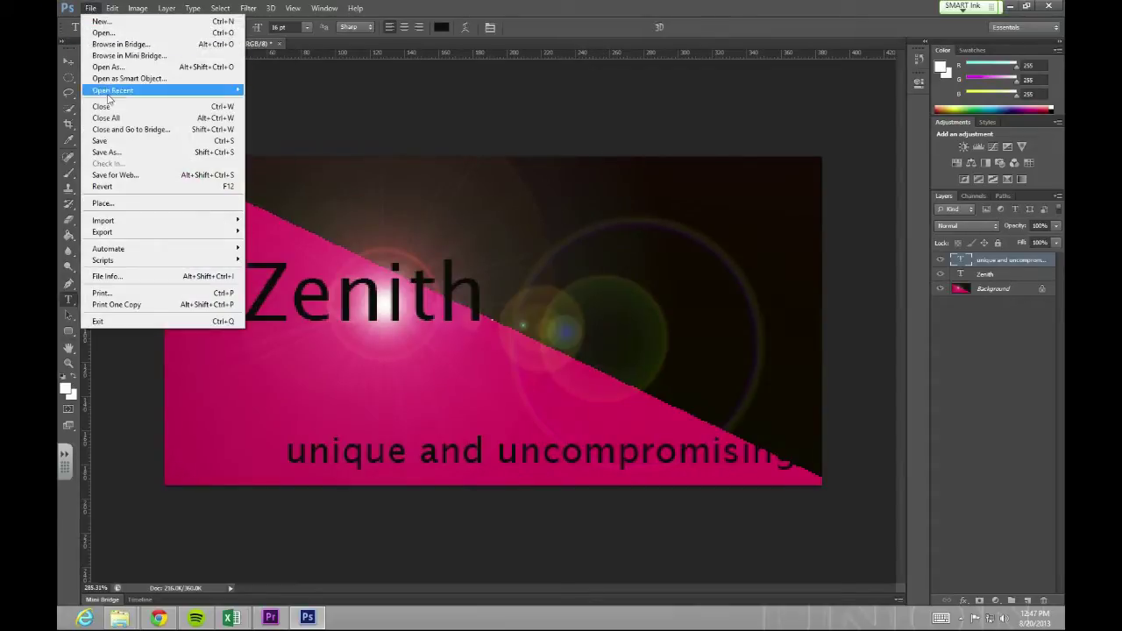
pyautogui.click(110, 151)
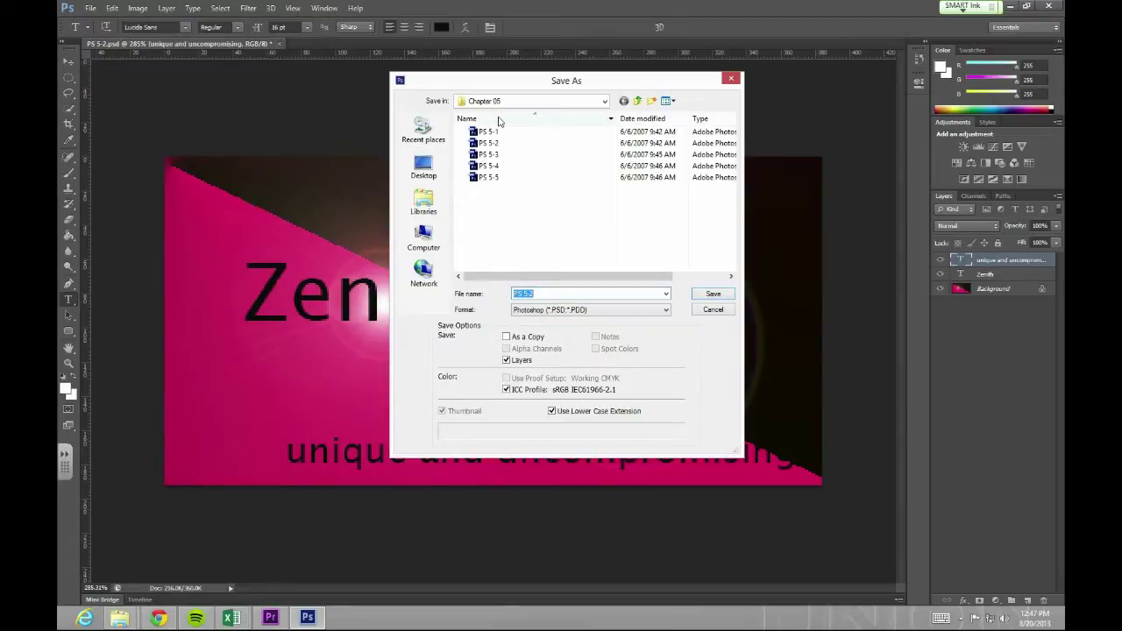
pyautogui.click(424, 235)
pyautogui.doubleClick(503, 145)
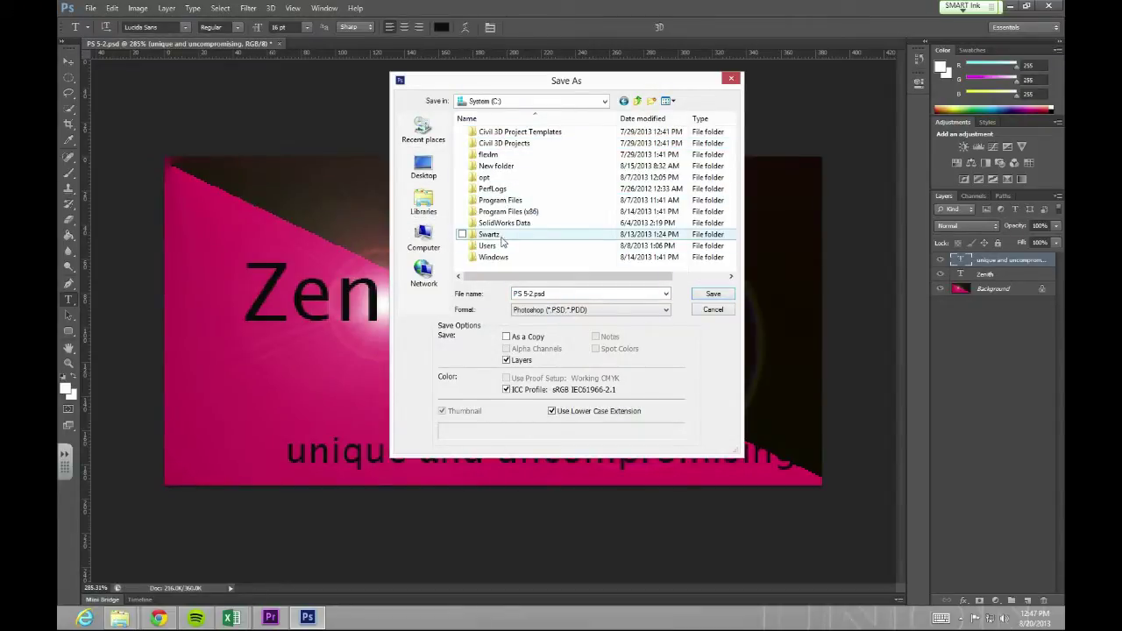
pyautogui.doubleClick(506, 234)
pyautogui.doubleClick(504, 155)
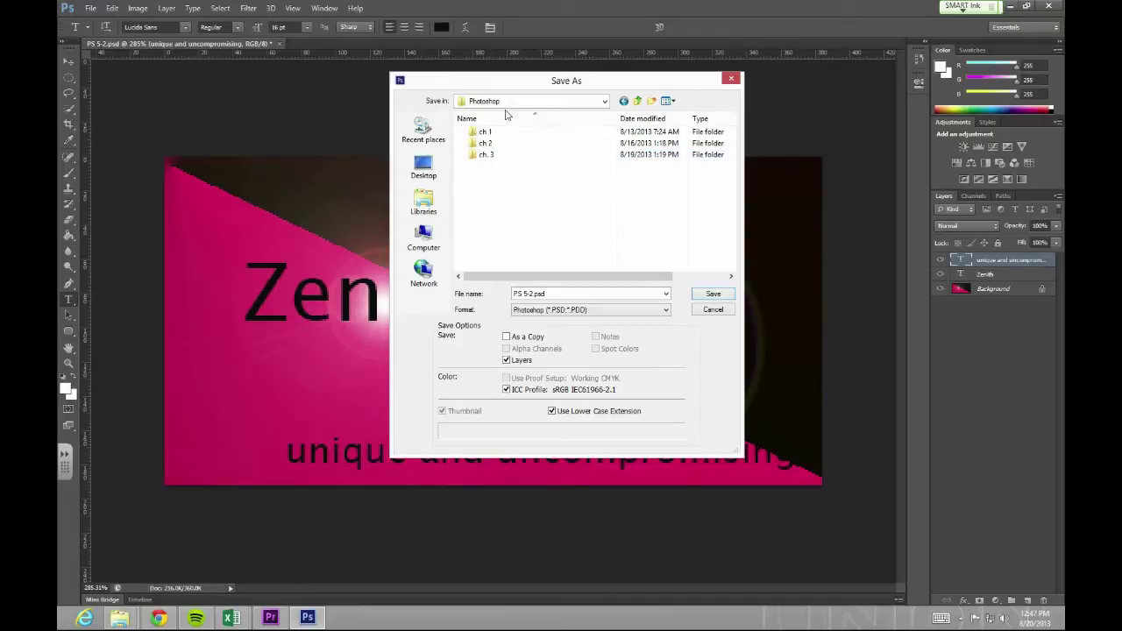
# - Create a folder named "Ch. 5" inside the Photoshop folder and open it as the save location
pyautogui.click(653, 102)
pyautogui.write('Ch. 5')
pyautogui.press('Return')
pyautogui.doubleClick(482, 166)
# - Name the file "ch5" followed by the author's initial and surname, and save it in Photoshop format with the format options accepted
pyautogui.moveTo(546, 294); pyautogui.dragTo(493, 294)
pyautogui.write('ch5rswartz')
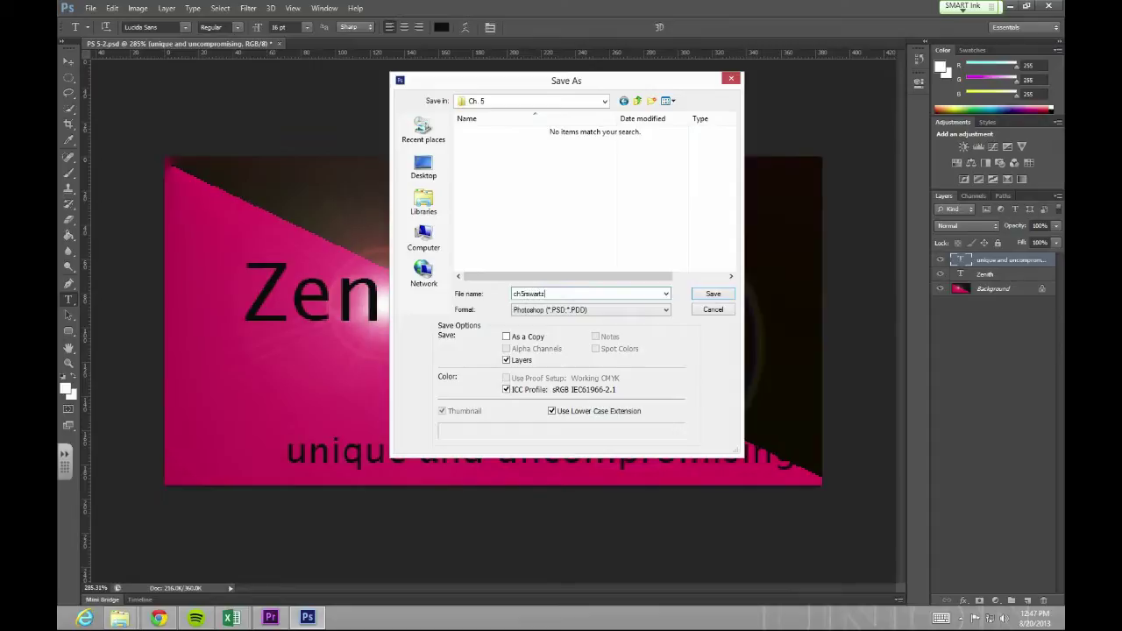
pyautogui.click(715, 295)
pyautogui.click(703, 191)
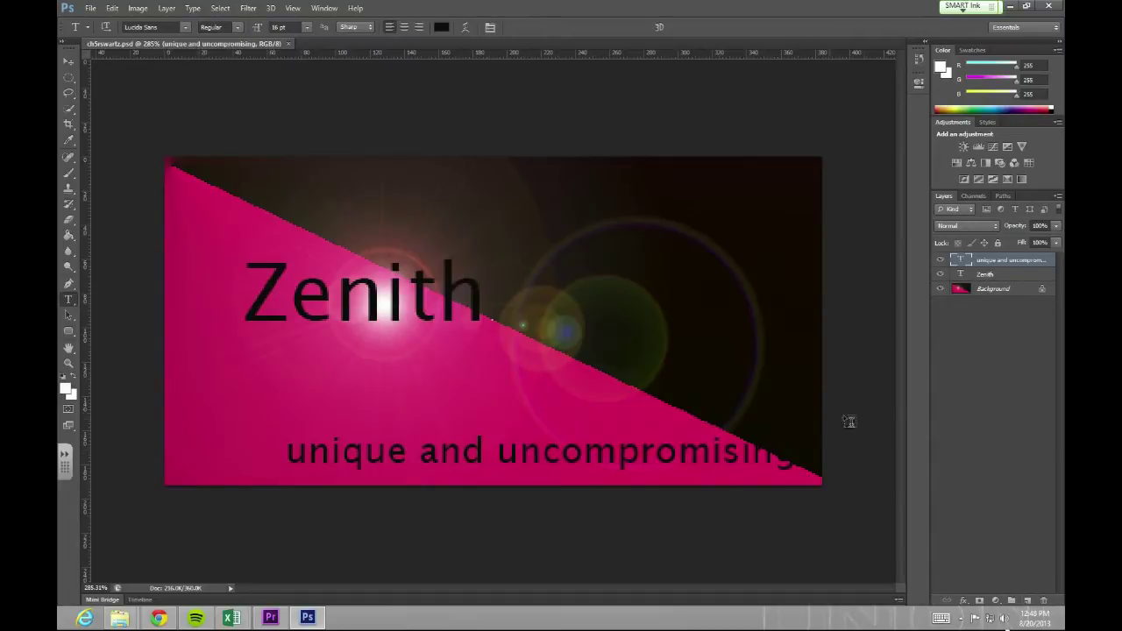
# - Add a new layer and start a text line just after "Zenith" at the dark area's edge, with a font size of 35 pt
pyautogui.click(1028, 601)
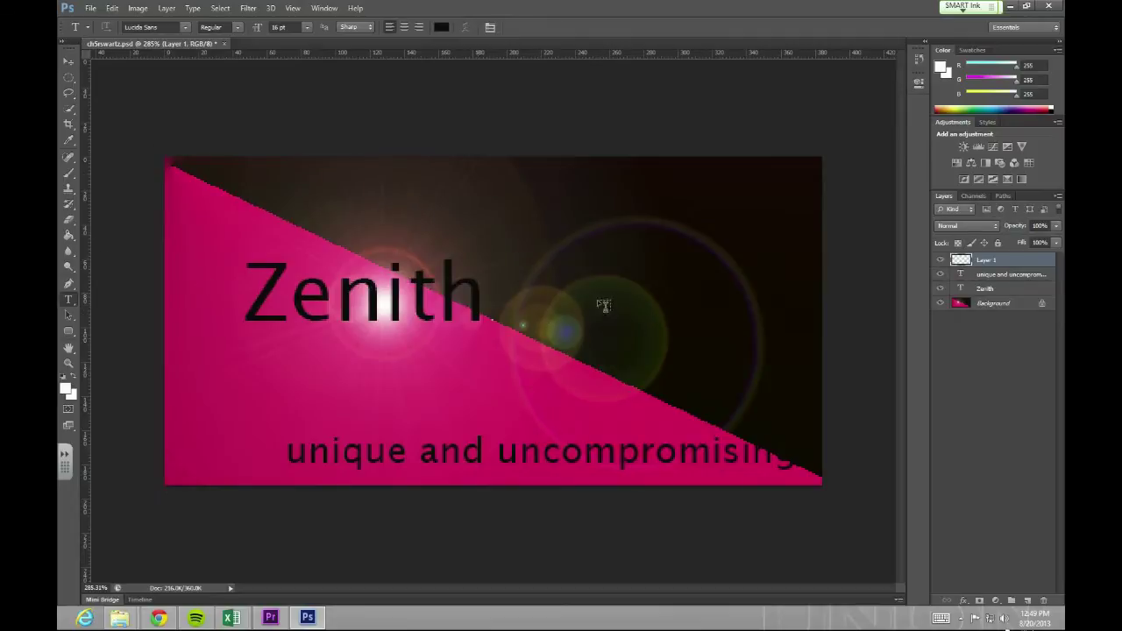
pyautogui.click(514, 314)
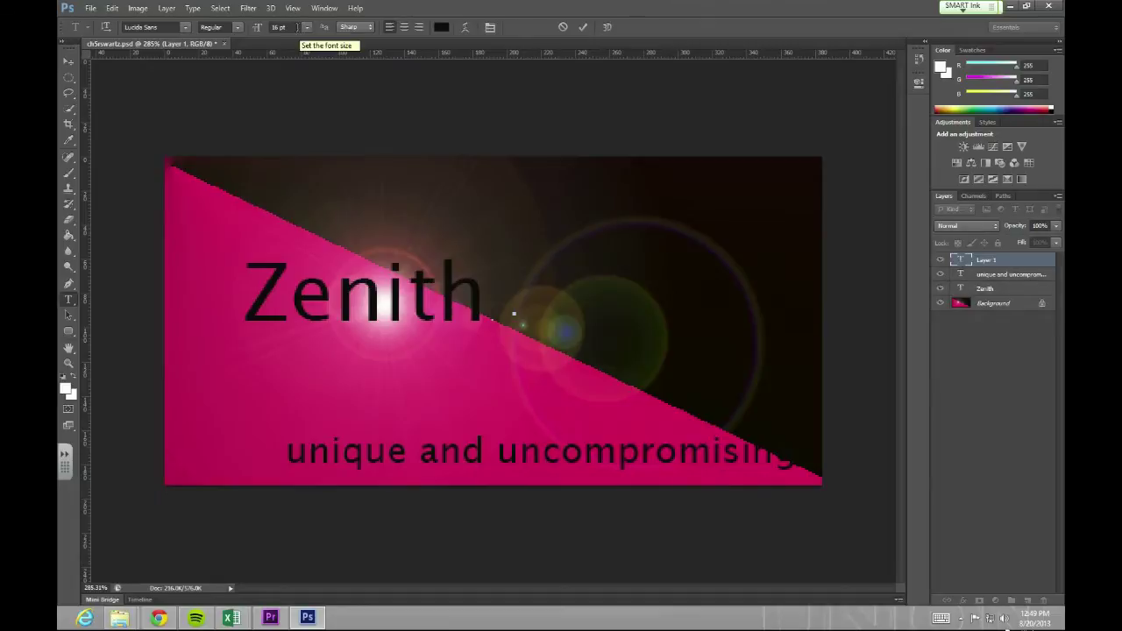
pyautogui.click(280, 27)
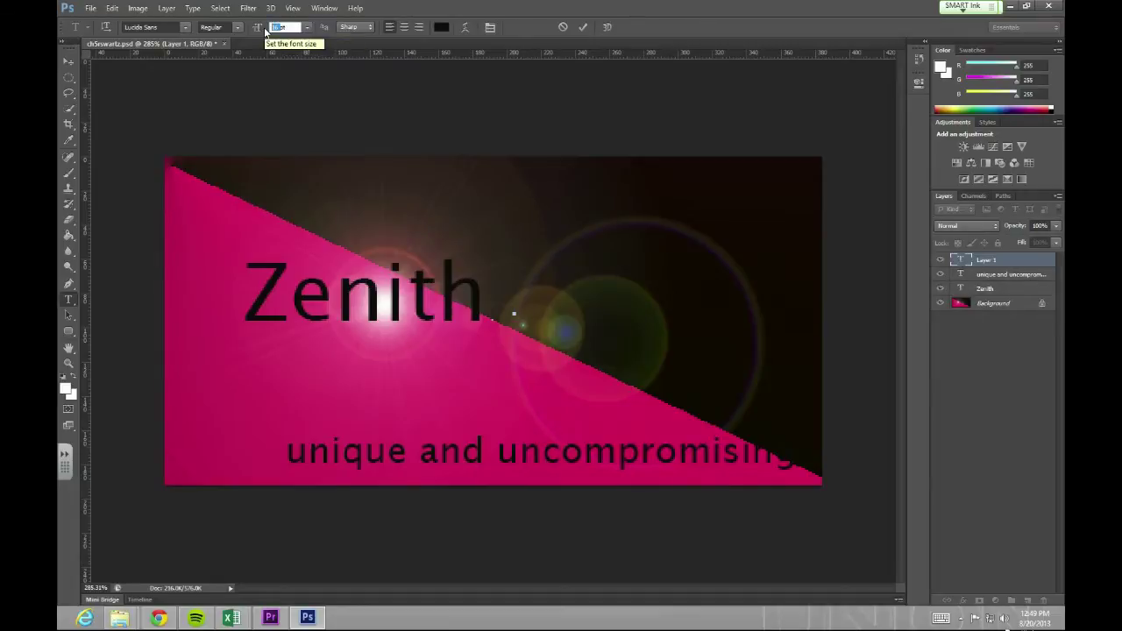
pyautogui.write('35pt')
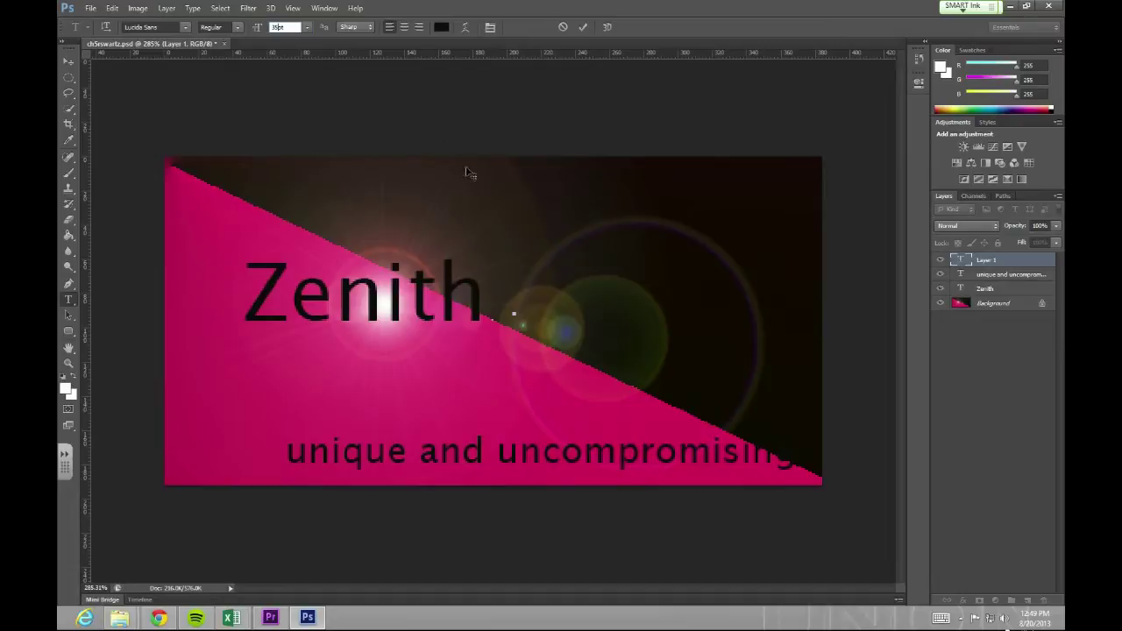
pyautogui.press('Return')
# - Enter the text "Design" beside "Zenith" and commit it
pyautogui.write('Design')
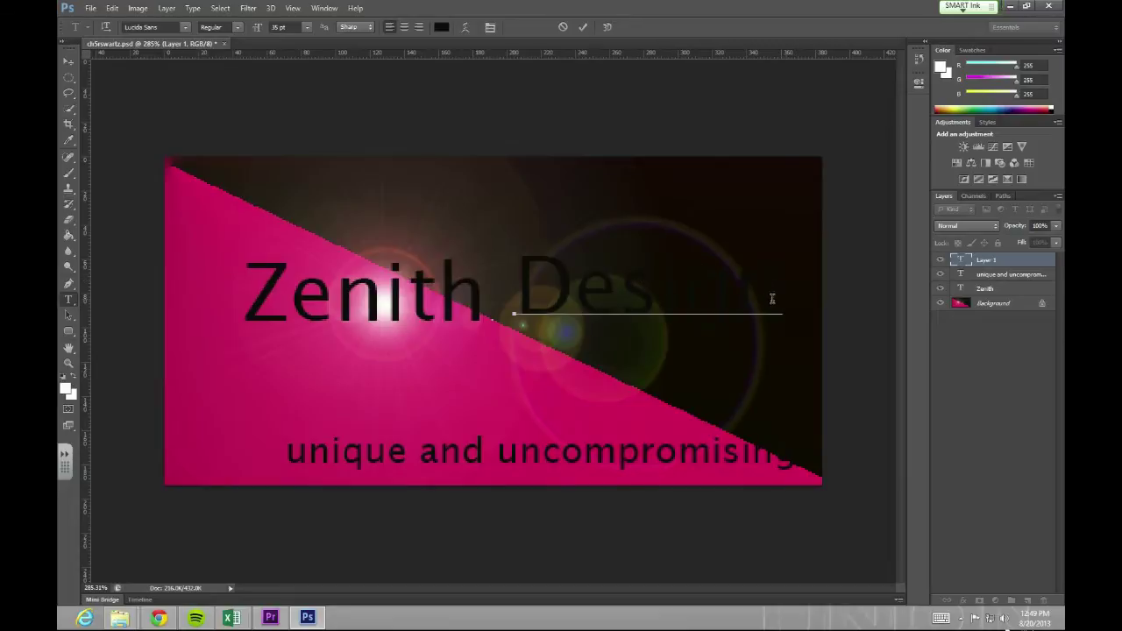
pyautogui.hotkey('shift', 'Left')
pyautogui.moveTo(632, 294); pyautogui.dragTo(787, 299)
pyautogui.keyDown('shift'); pyautogui.click(491, 294); pyautogui.keyUp('shift')
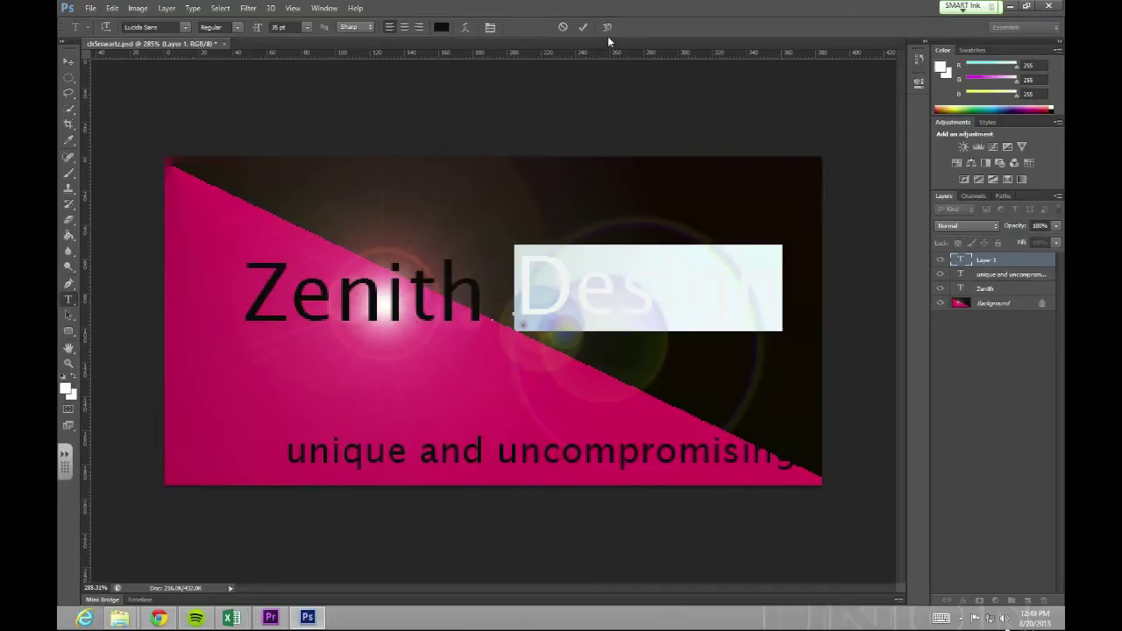
pyautogui.click(582, 27)
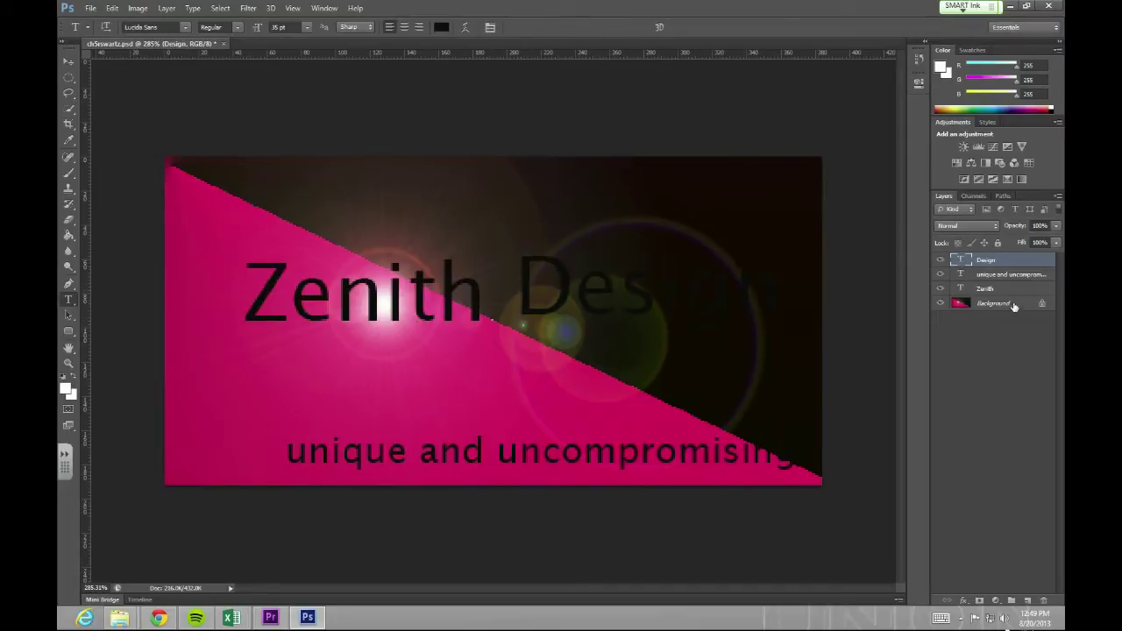
# - Set the color of the "Design" text to the pink df1f67 sampled from the image background and commit the change
pyautogui.doubleClick(960, 261)
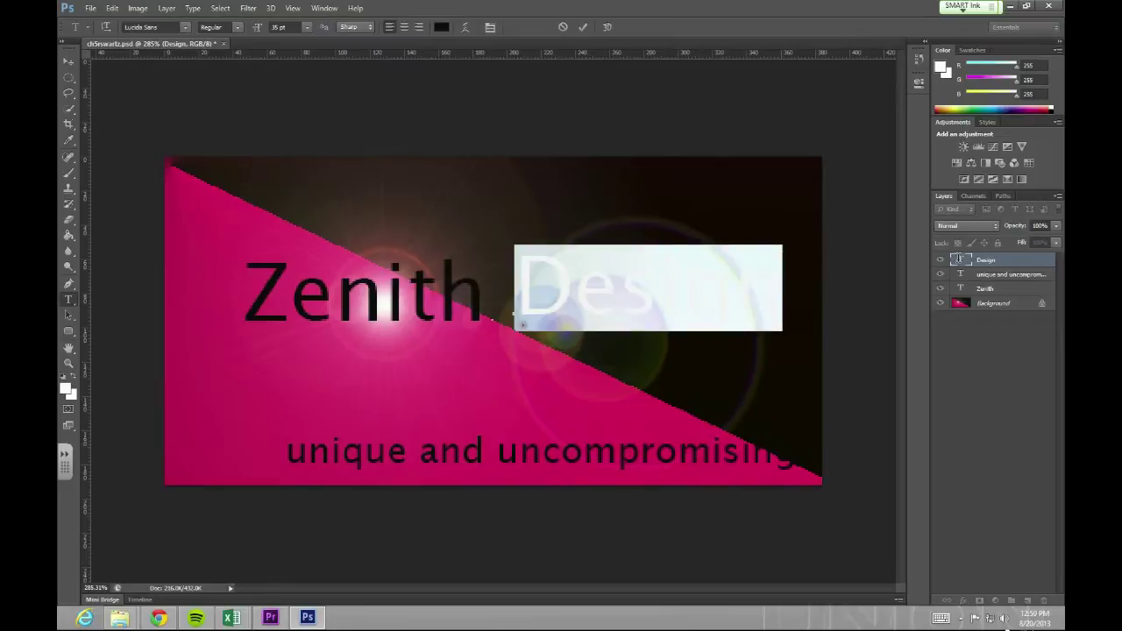
pyautogui.click(443, 28)
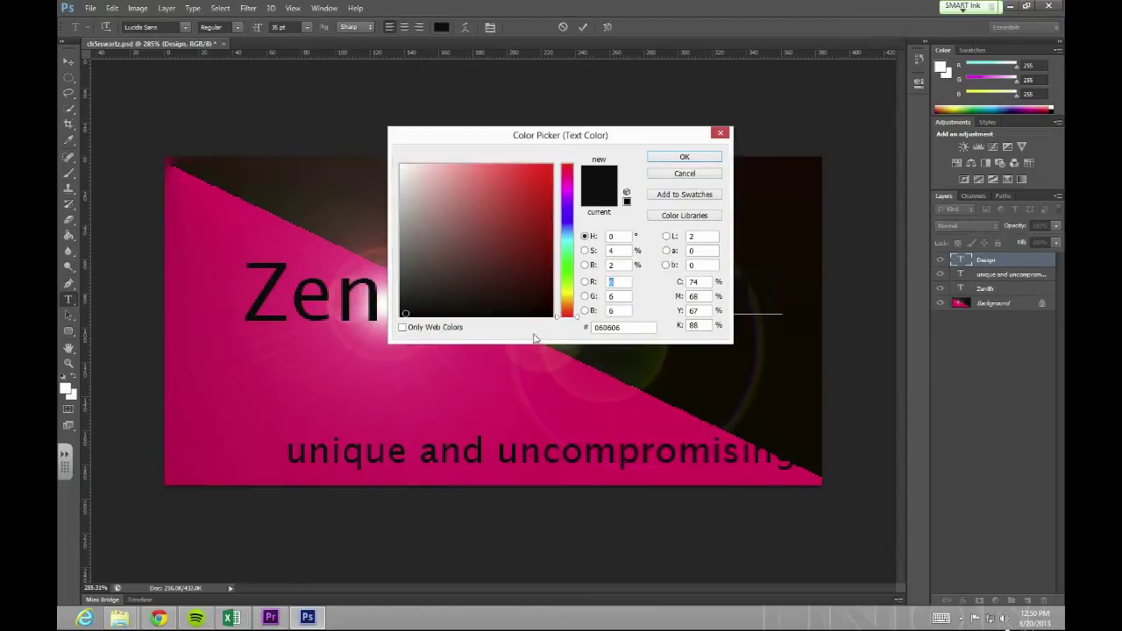
pyautogui.click(371, 407)
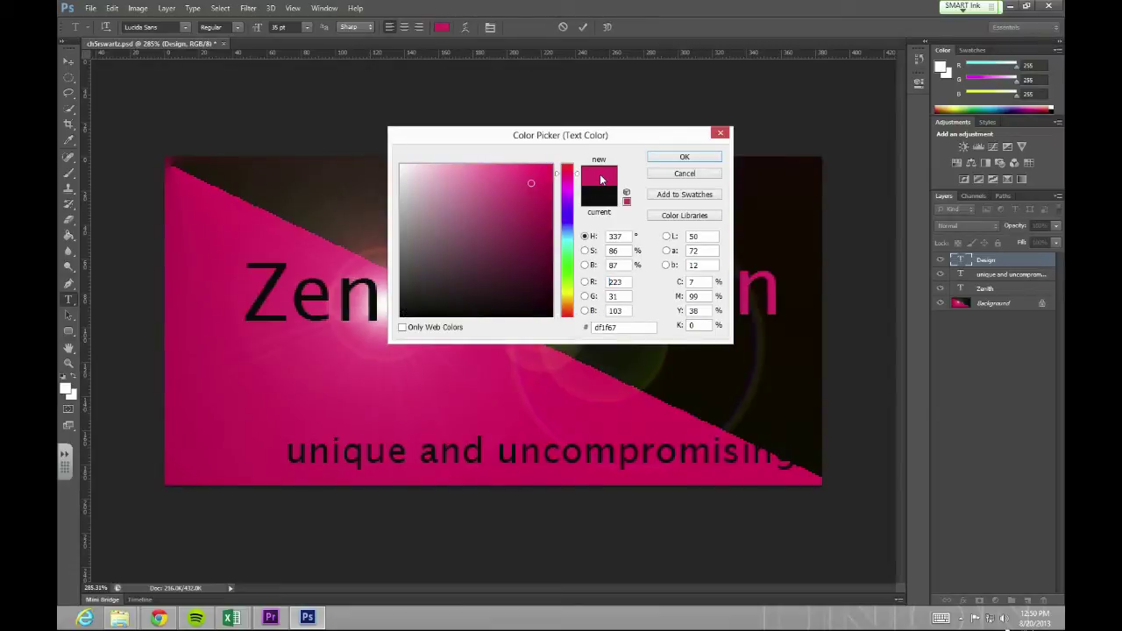
pyautogui.click(684, 158)
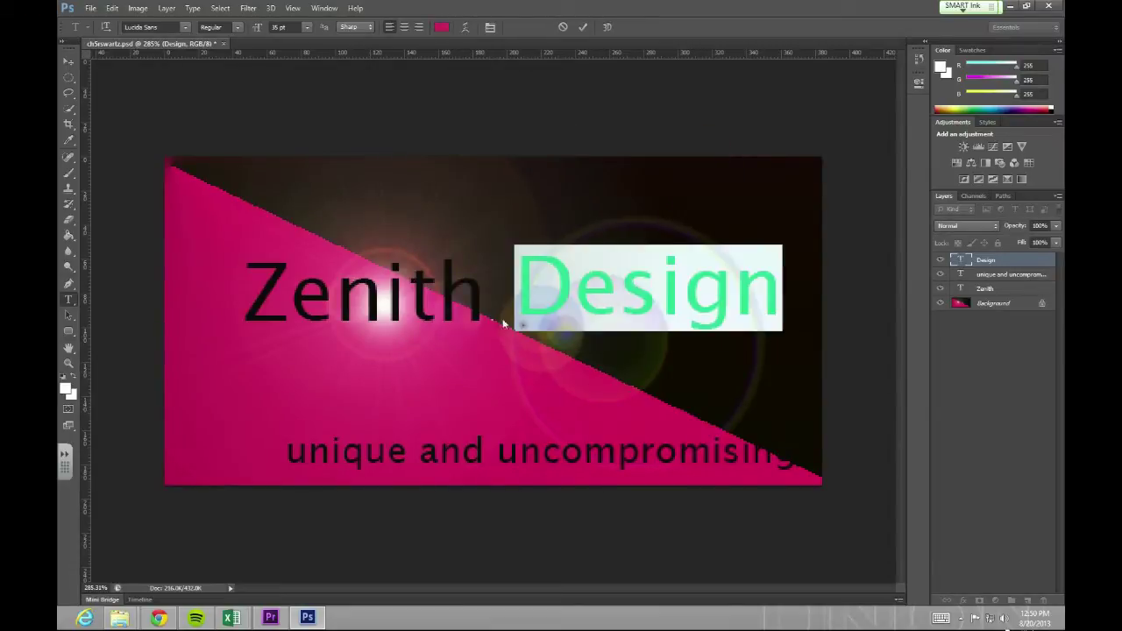
pyautogui.click(69, 61)
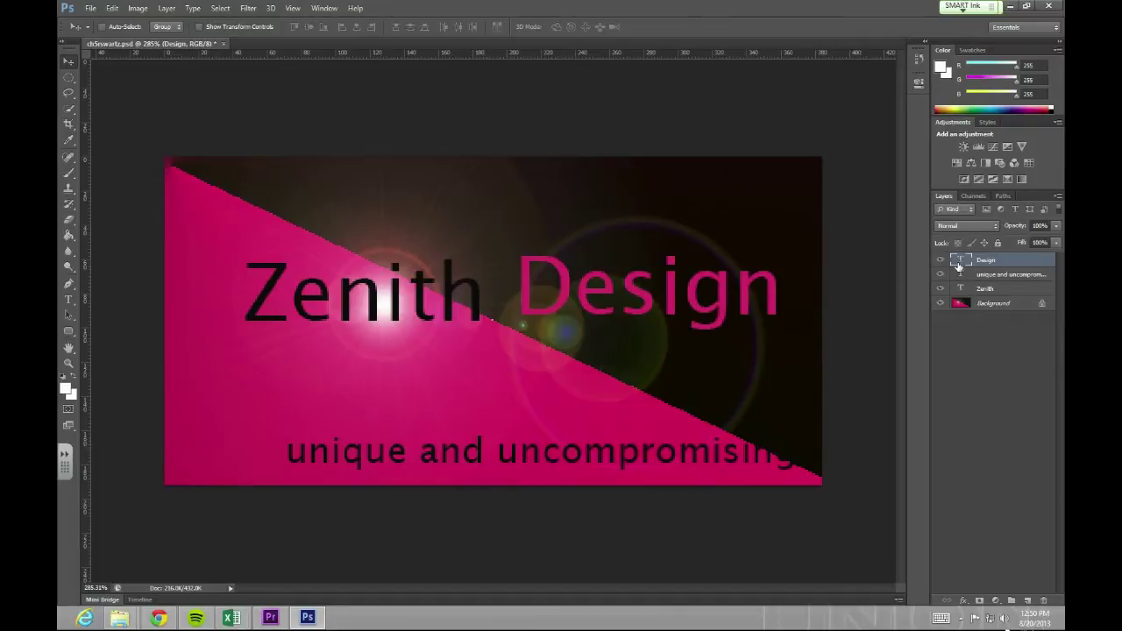
# - Set the font size of the letter "D" in "Design" to 50 pt
pyautogui.doubleClick(959, 260)
pyautogui.moveTo(582, 293); pyautogui.dragTo(512, 292)
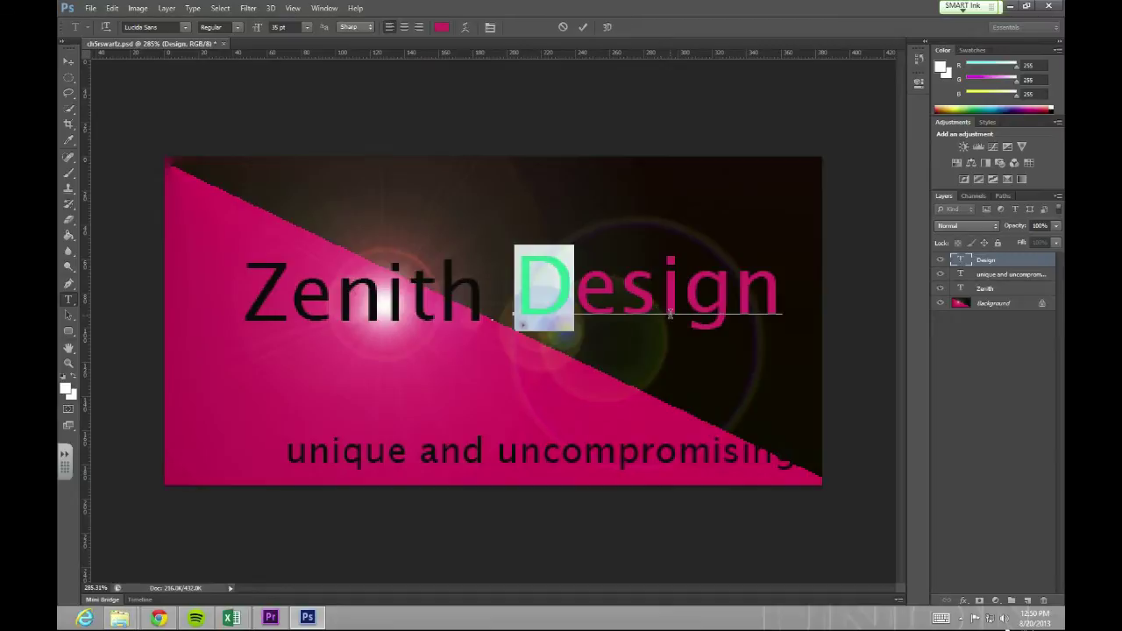
pyautogui.click(307, 28)
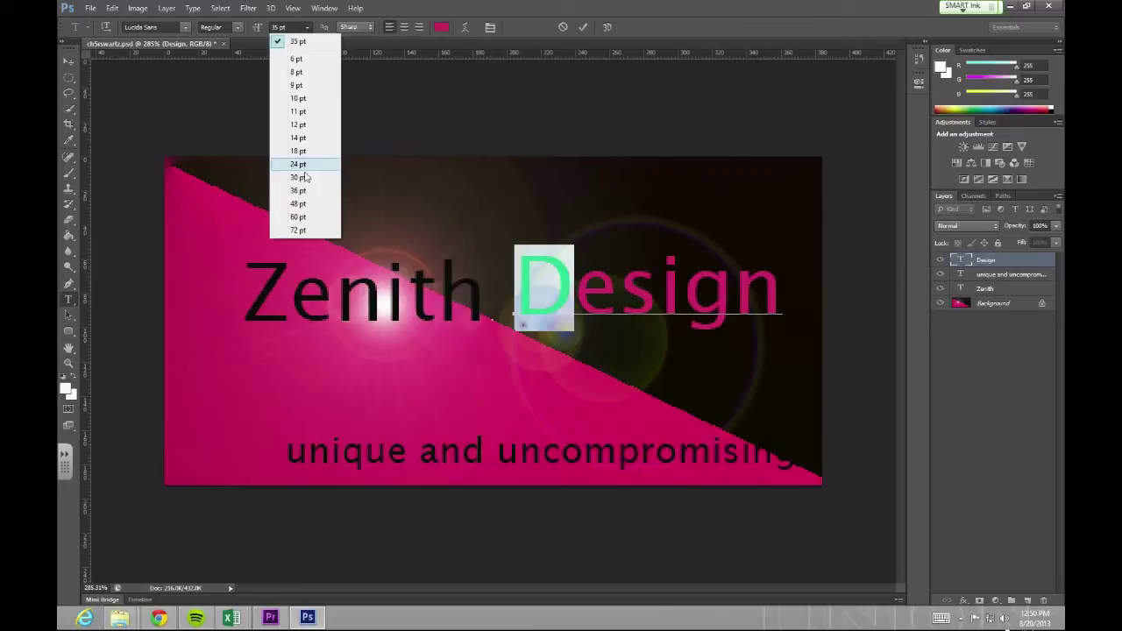
pyautogui.click(278, 27)
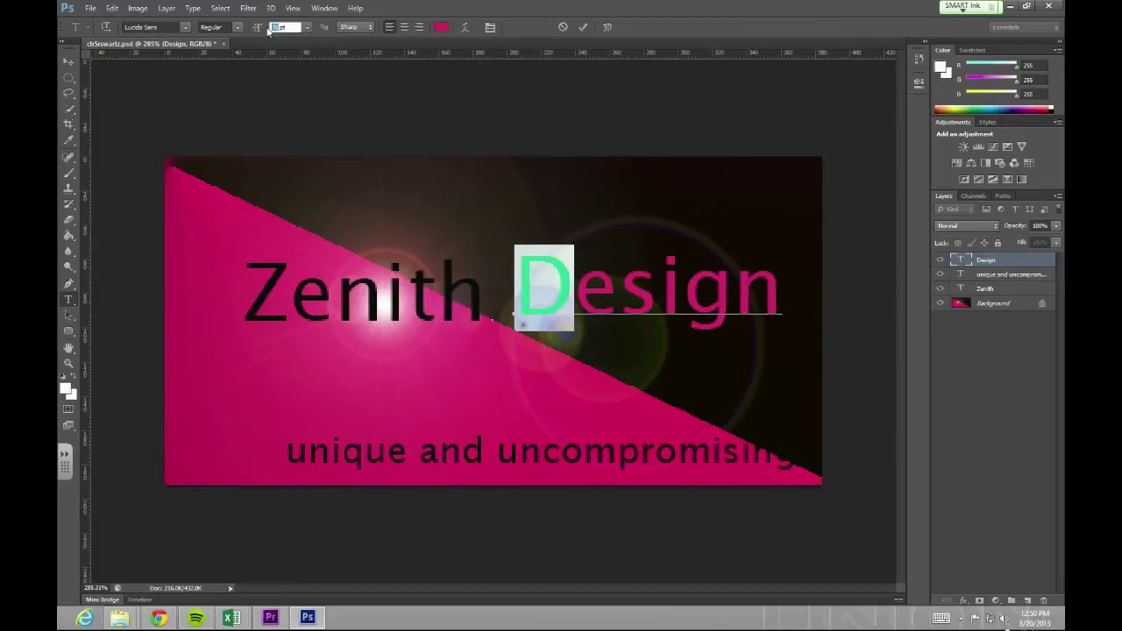
pyautogui.write('50')
pyautogui.press('Return')
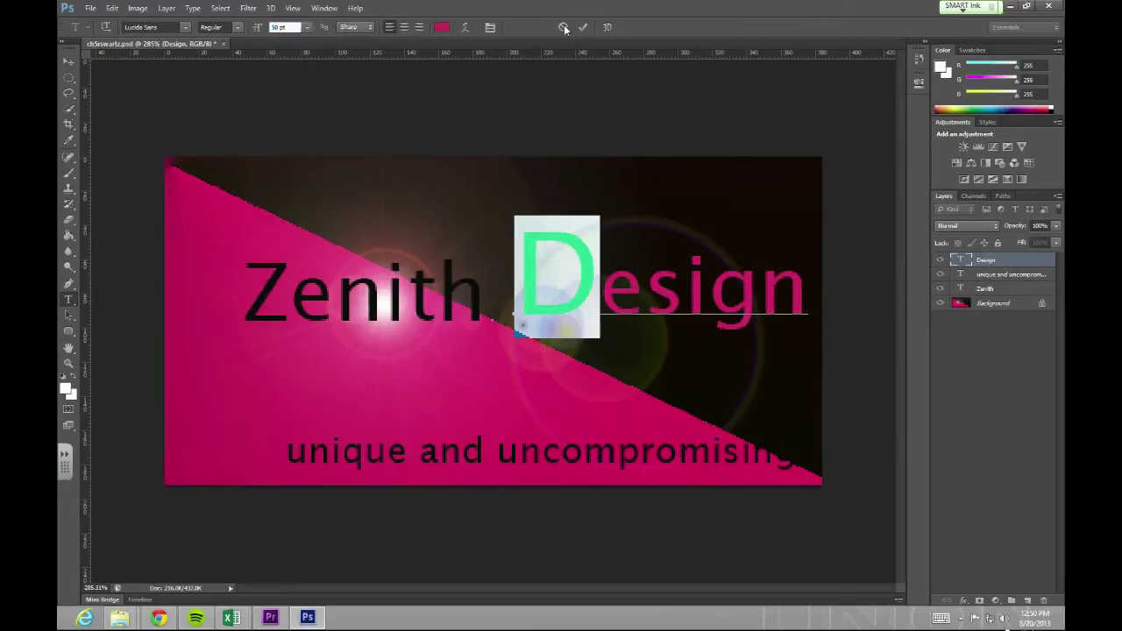
# - Set the font size of the letter "Z" in "Zenith" to 50 pt
pyautogui.doubleClick(962, 290)
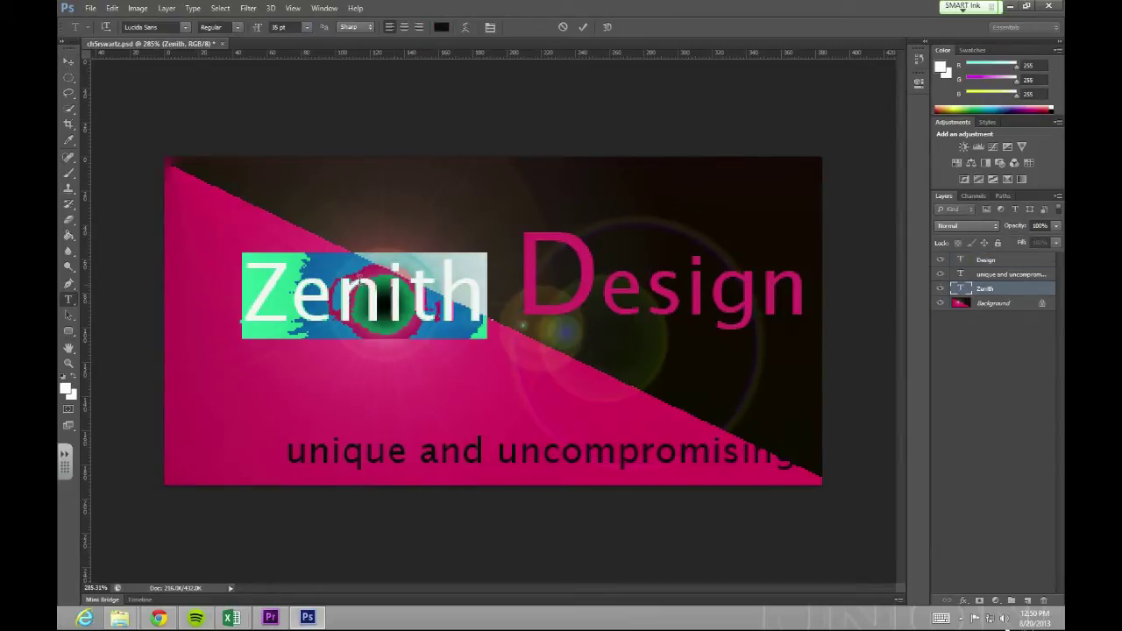
pyautogui.click(270, 289)
pyautogui.moveTo(238, 289); pyautogui.dragTo(283, 275)
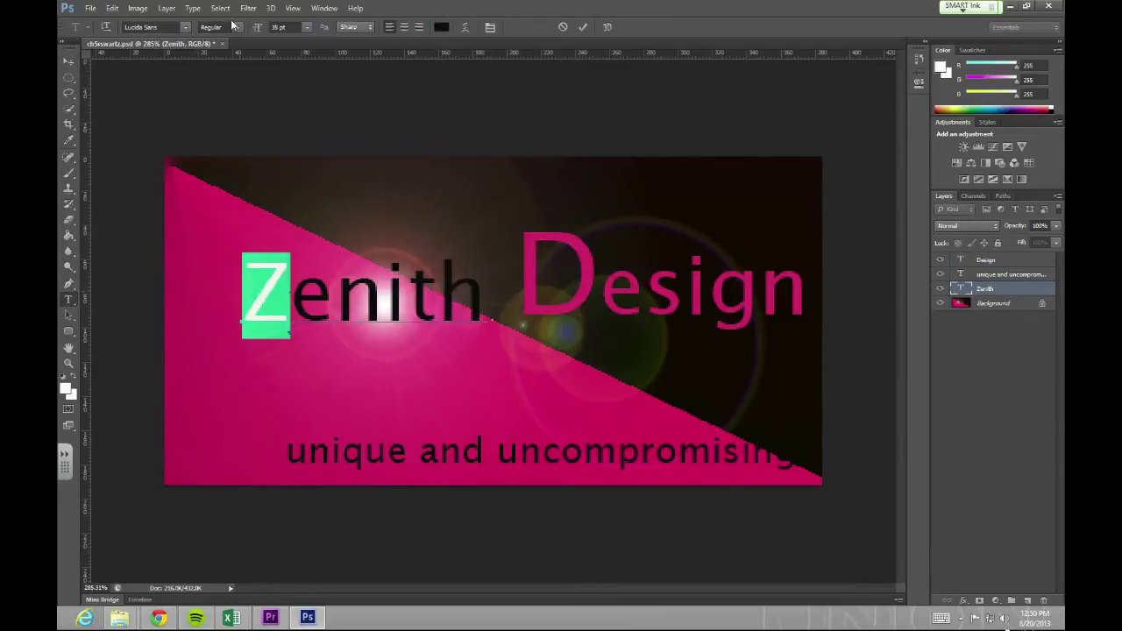
pyautogui.click(279, 26)
pyautogui.write('50')
pyautogui.press('Return')
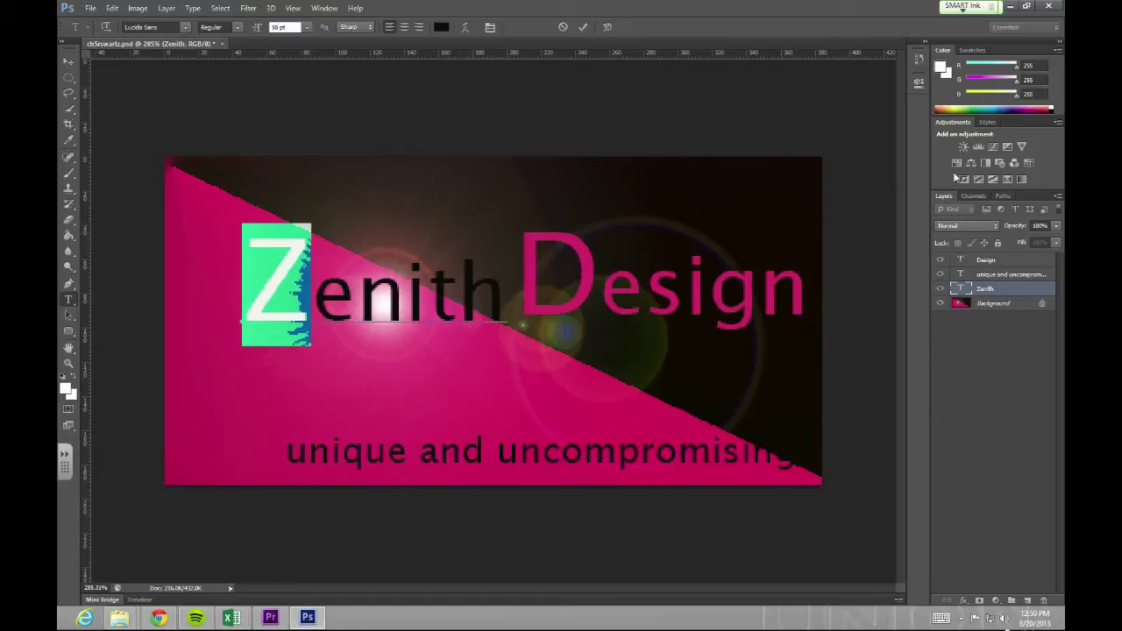
# - Display the character settings, set the baseline shift of the letter "Z" to -5 pt and commit the text
pyautogui.click(325, 8)
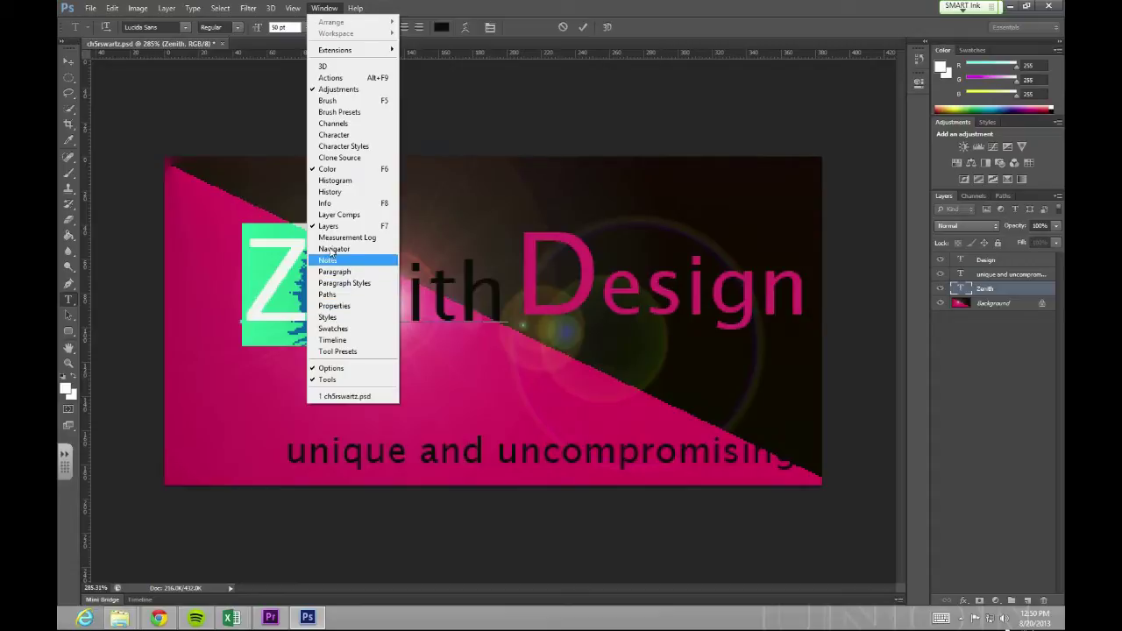
pyautogui.click(339, 137)
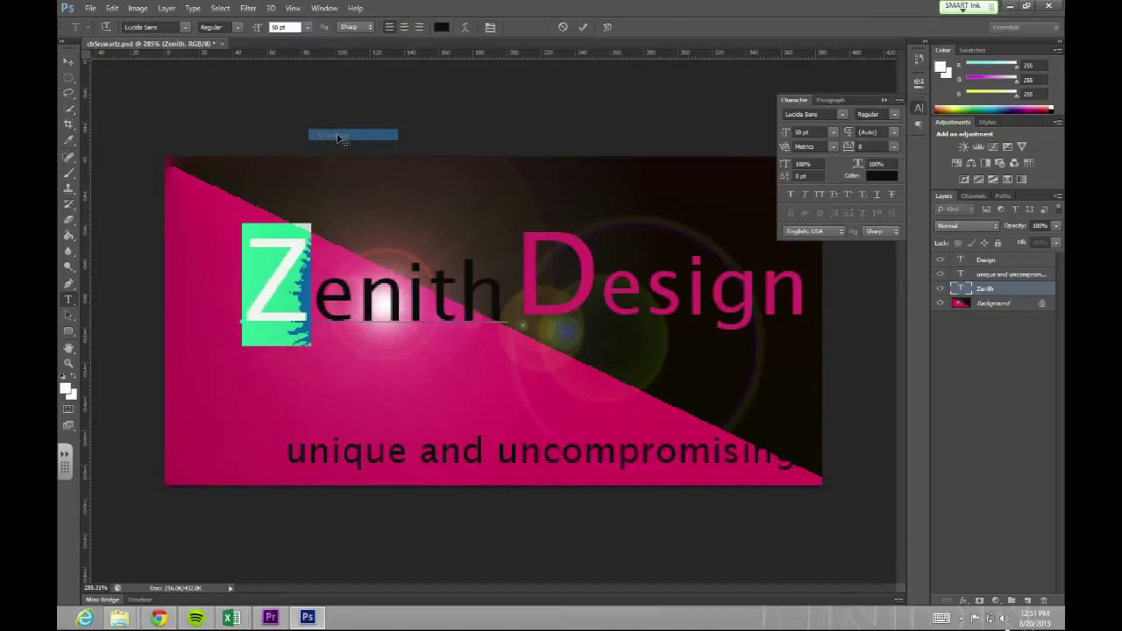
pyautogui.doubleClick(798, 174)
pyautogui.write('-5')
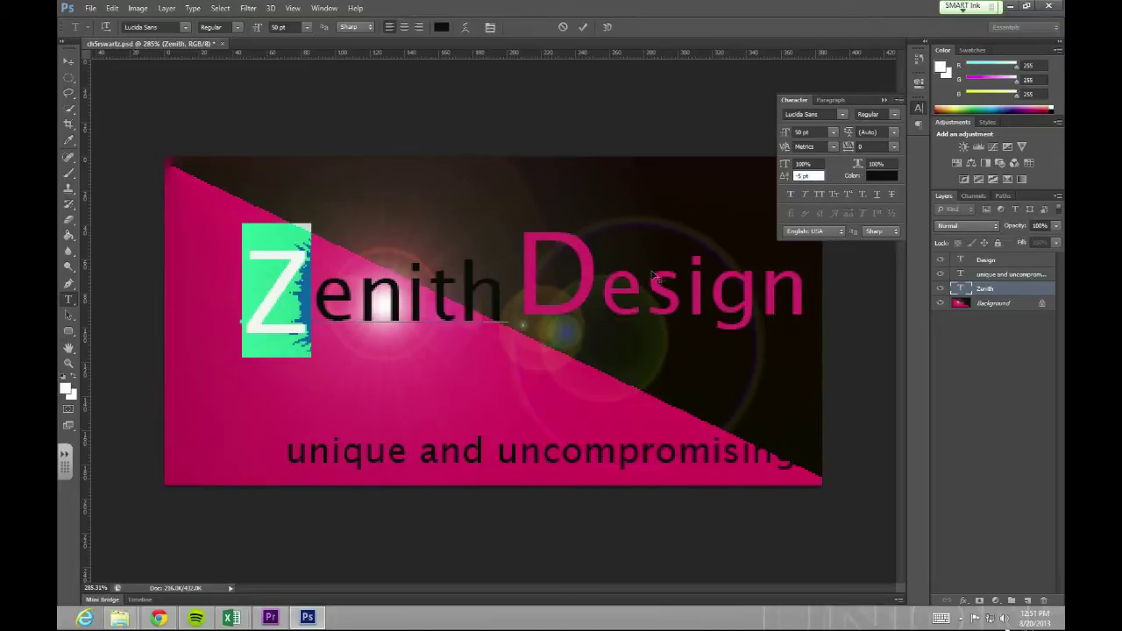
pyautogui.click(583, 26)
pyautogui.press('v')
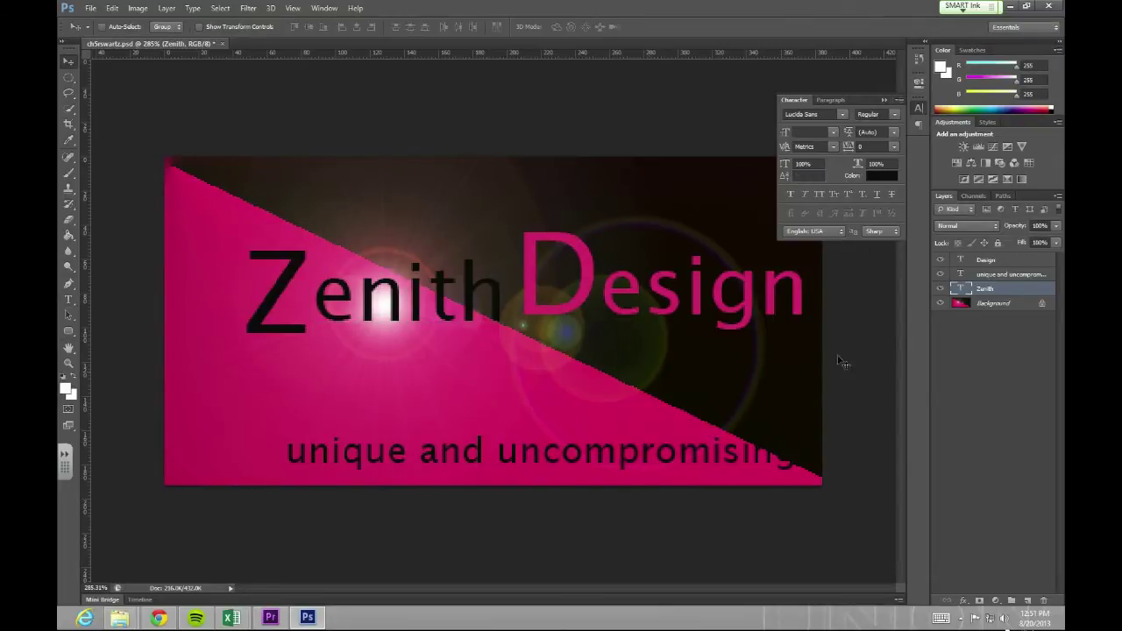
# - Set the baseline shift of the letter "D" in "Design" to -5 pt and commit the text
pyautogui.doubleClick(960, 263)
pyautogui.moveTo(593, 270); pyautogui.dragTo(519, 275)
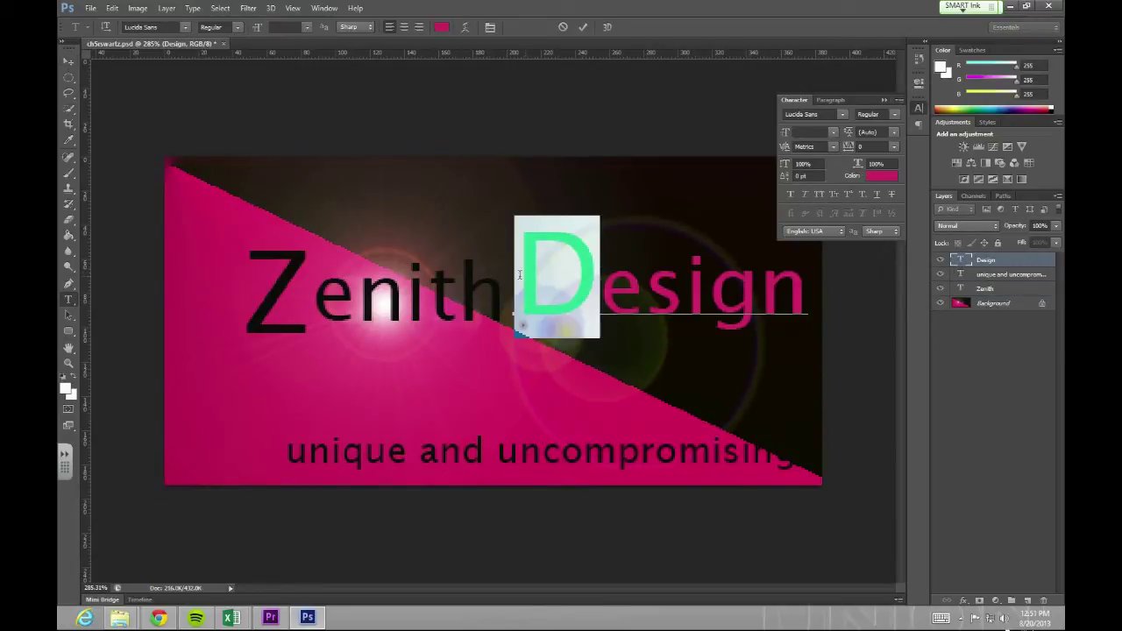
pyautogui.click(799, 177)
pyautogui.write('-5')
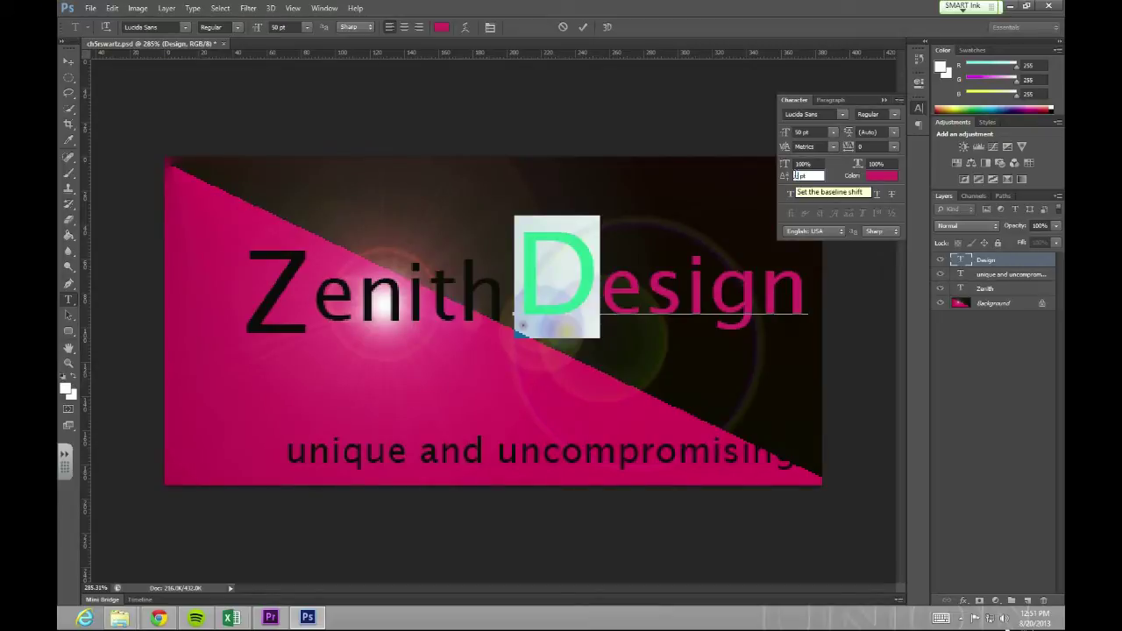
pyautogui.press('Return')
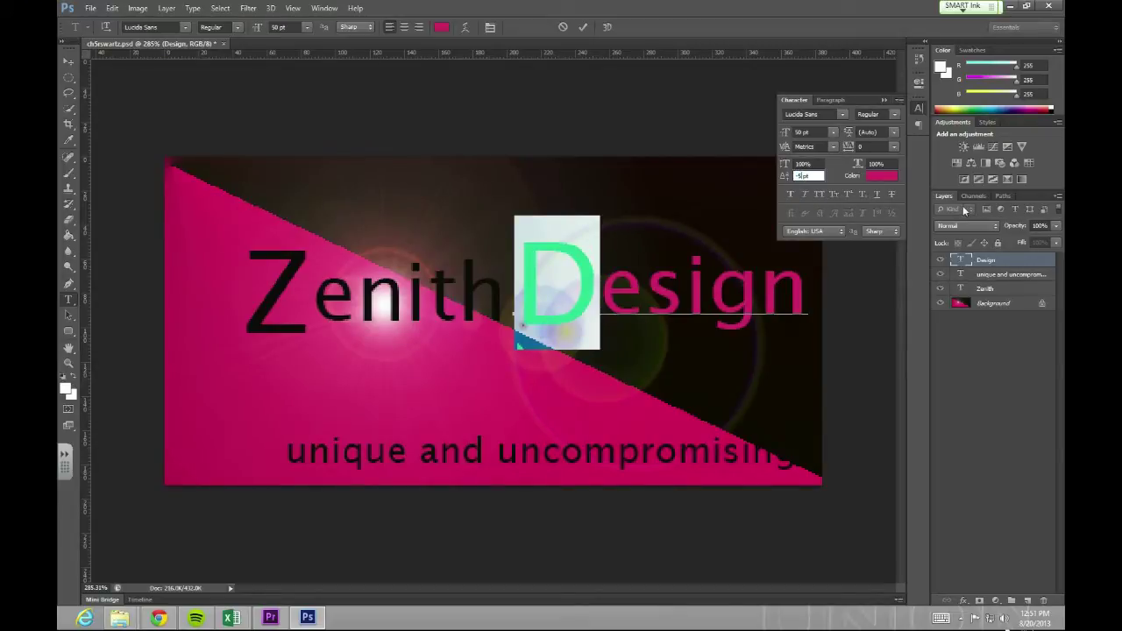
pyautogui.click(583, 27)
pyautogui.click(583, 27)
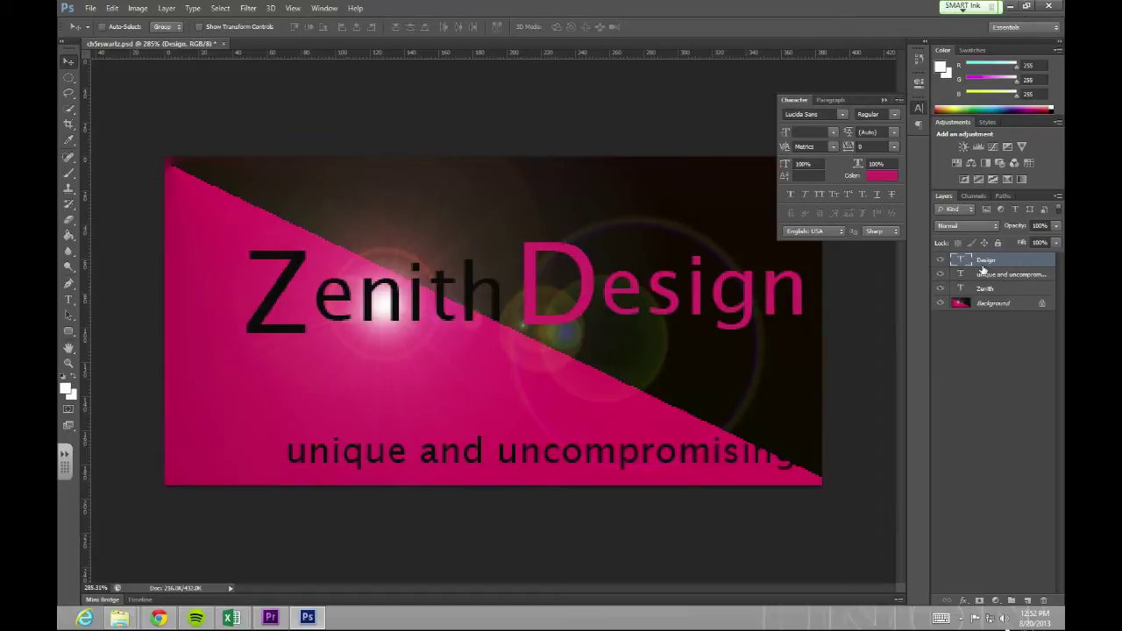
pyautogui.click(884, 101)
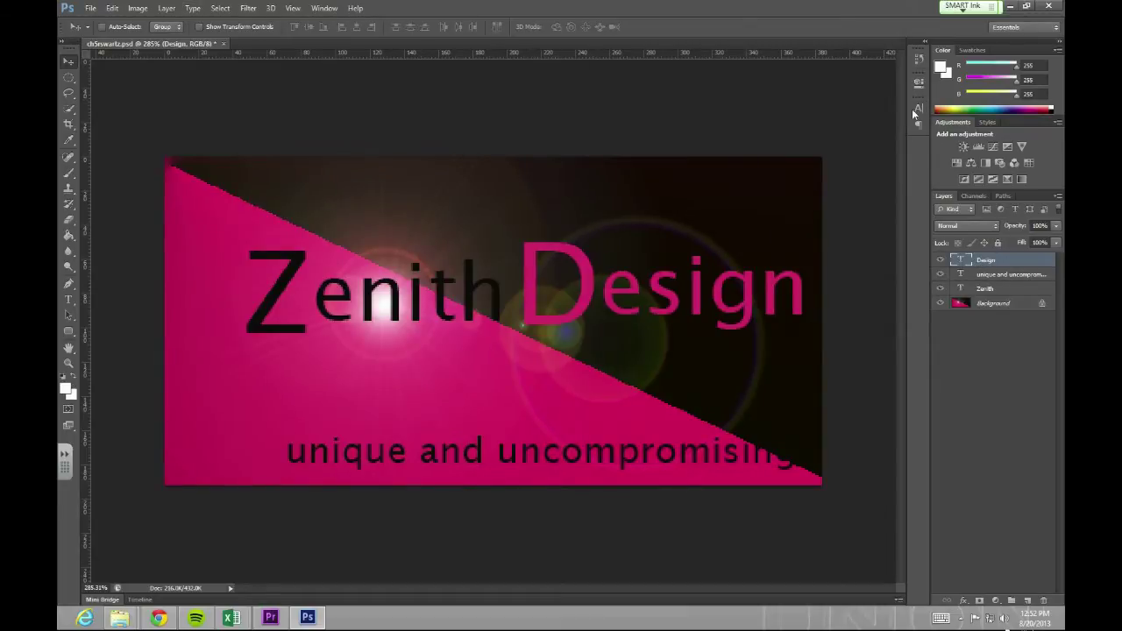
pyautogui.click(919, 108)
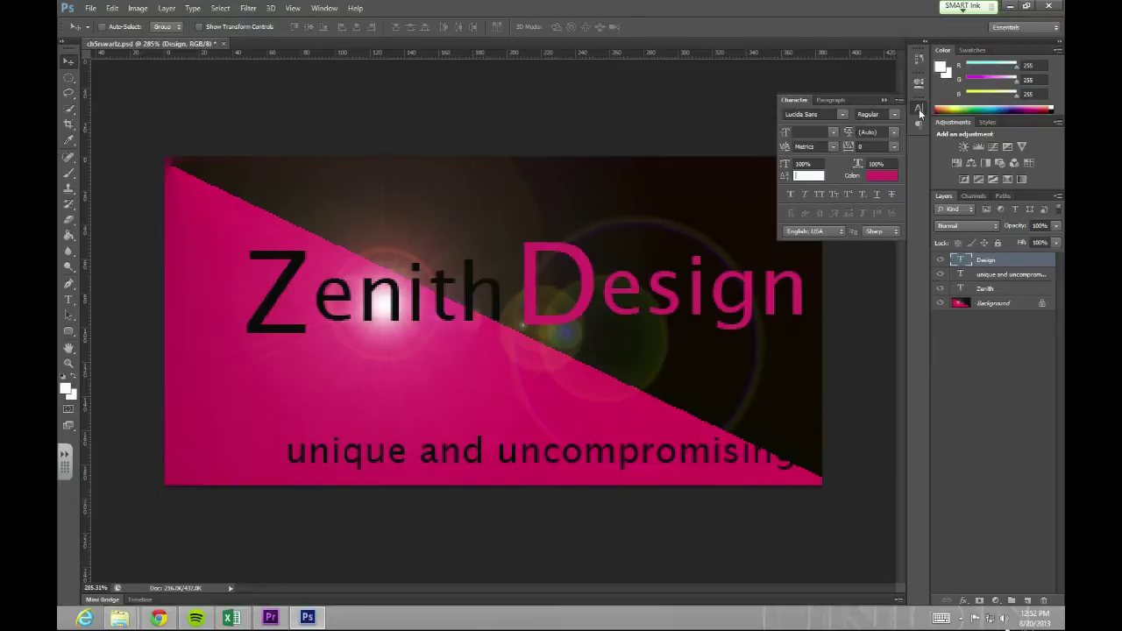
# - Add a drop shadow to the "Design" text layer and set the shadow colour to off-white (faf3f3)
pyautogui.click(883, 100)
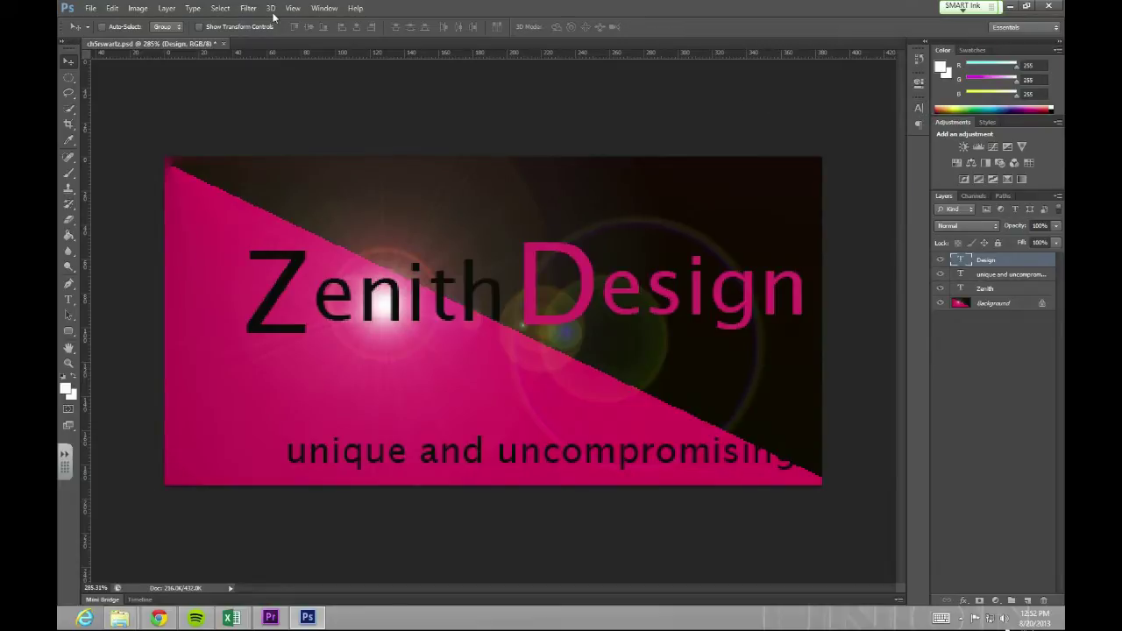
pyautogui.click(169, 9)
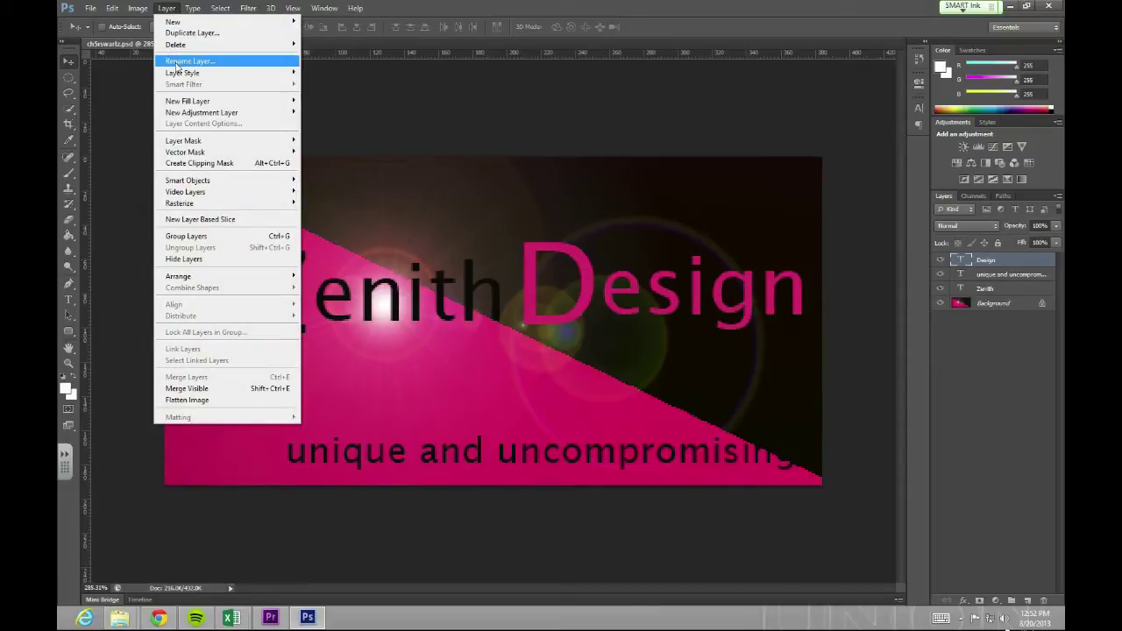
pyautogui.moveTo(178, 73)
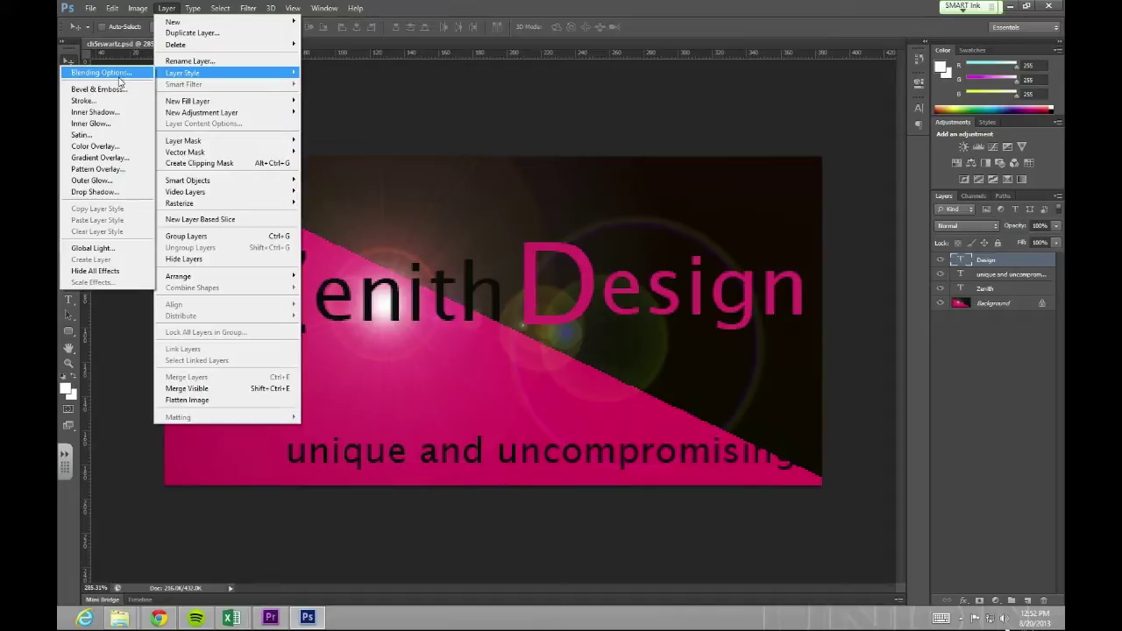
pyautogui.click(110, 193)
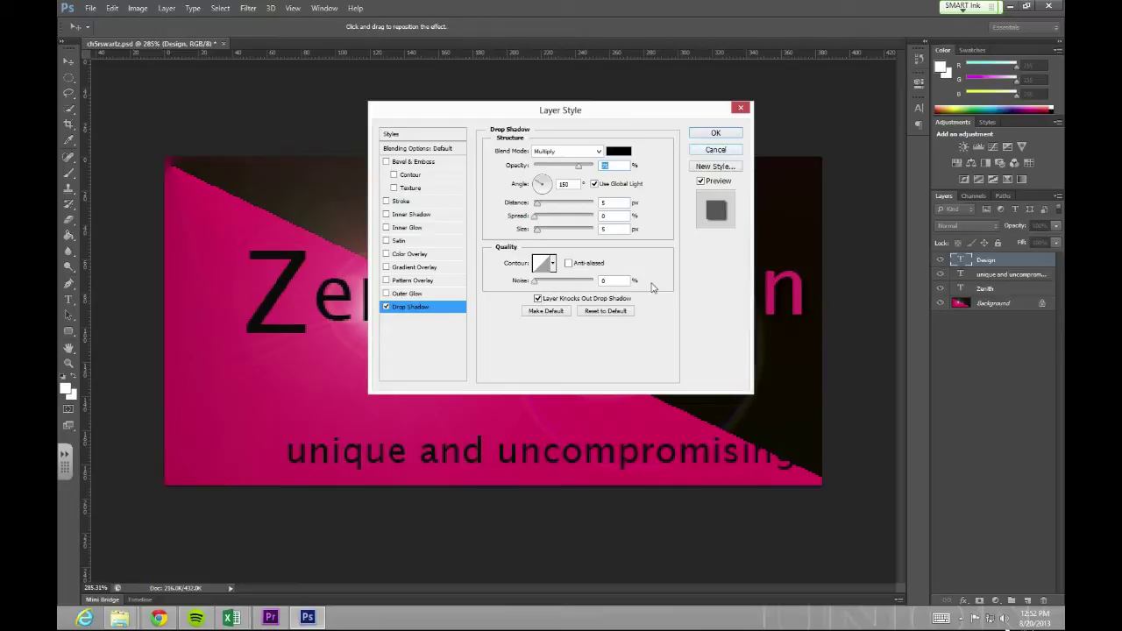
pyautogui.click(619, 153)
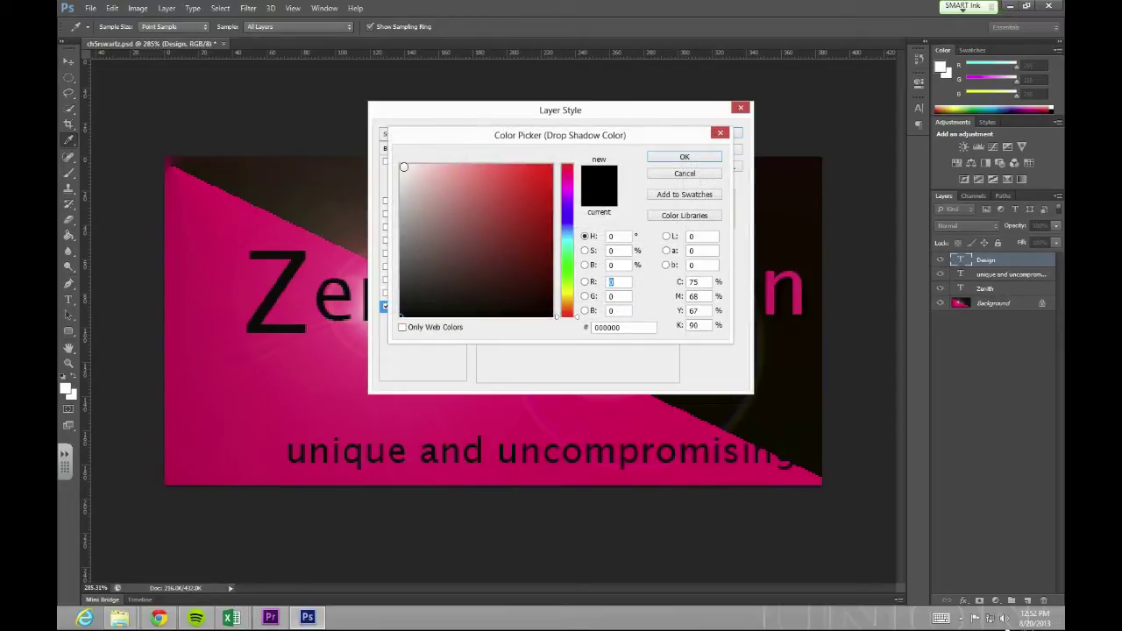
pyautogui.click(403, 167)
pyautogui.click(706, 156)
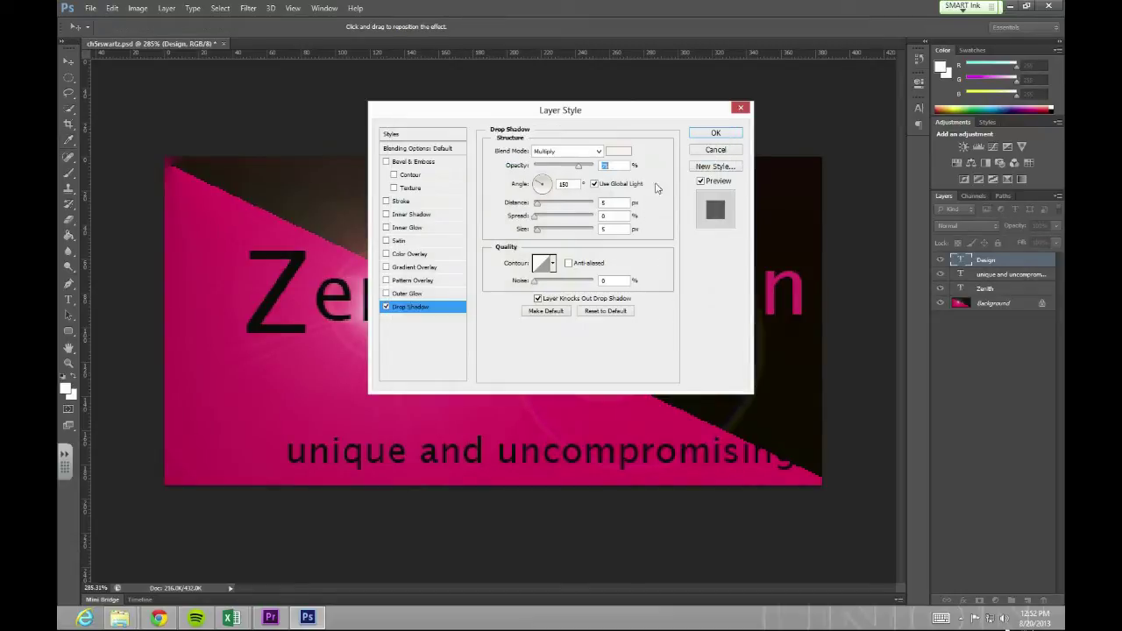
# - Set the drop shadow's blend mode to Normal and its distance to 2 px
pyautogui.click(598, 152)
pyautogui.click(587, 167)
pyautogui.moveTo(614, 112); pyautogui.dragTo(407, 110)
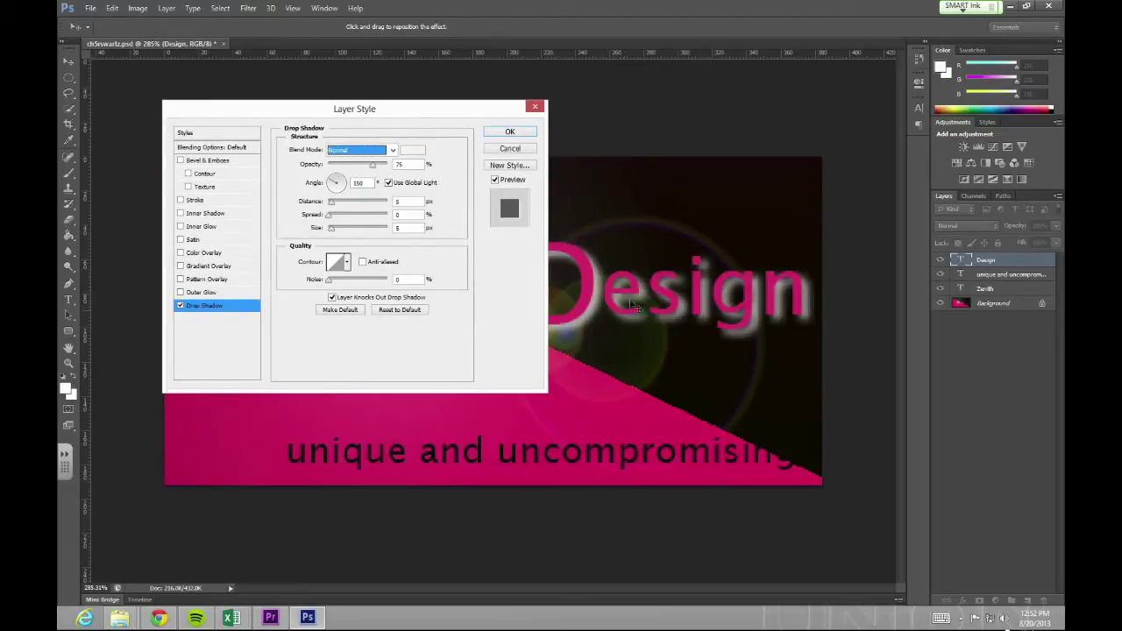
pyautogui.moveTo(330, 230); pyautogui.dragTo(331, 207)
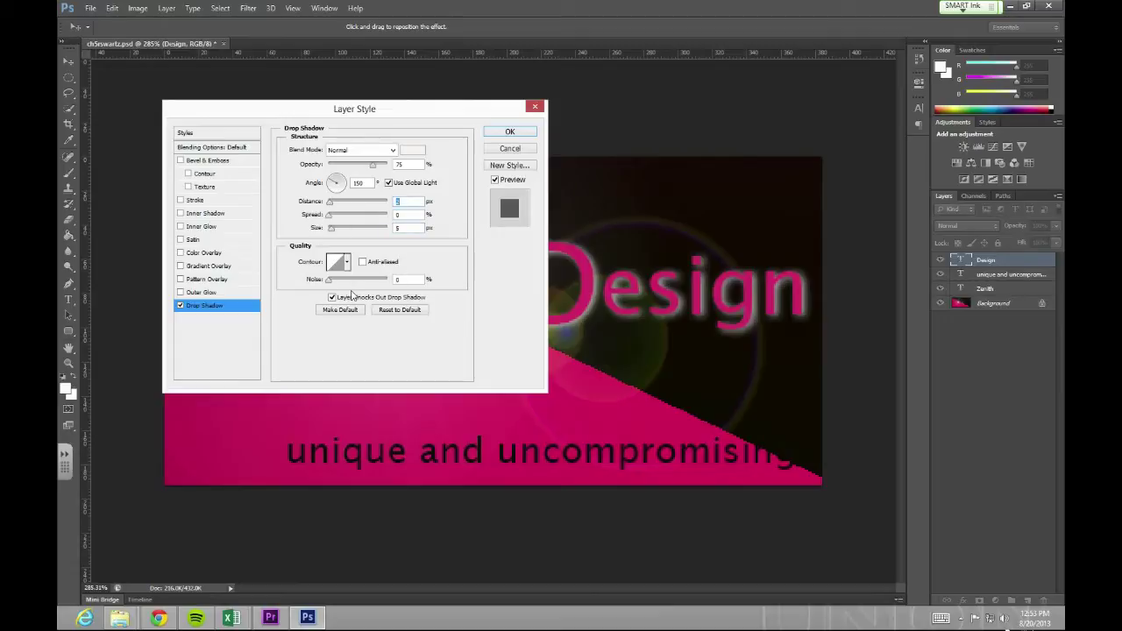
# - Add a Bevel & Emboss effect without Inner Glow to the "Design" text and compare the text with the effects previewed and hidden
pyautogui.click(207, 163)
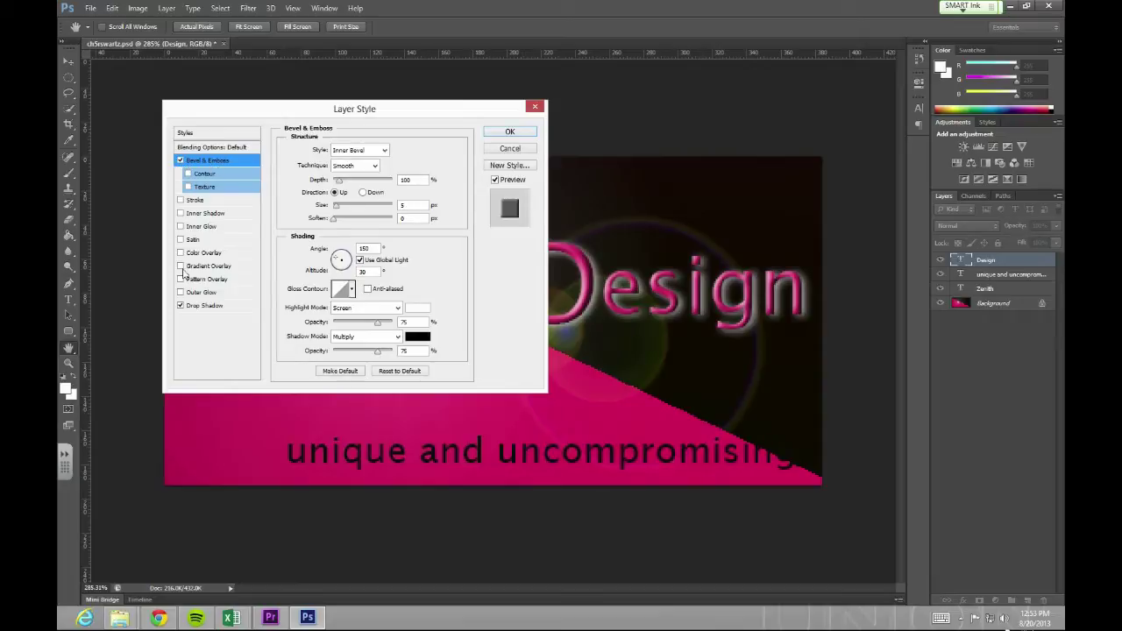
pyautogui.click(180, 227)
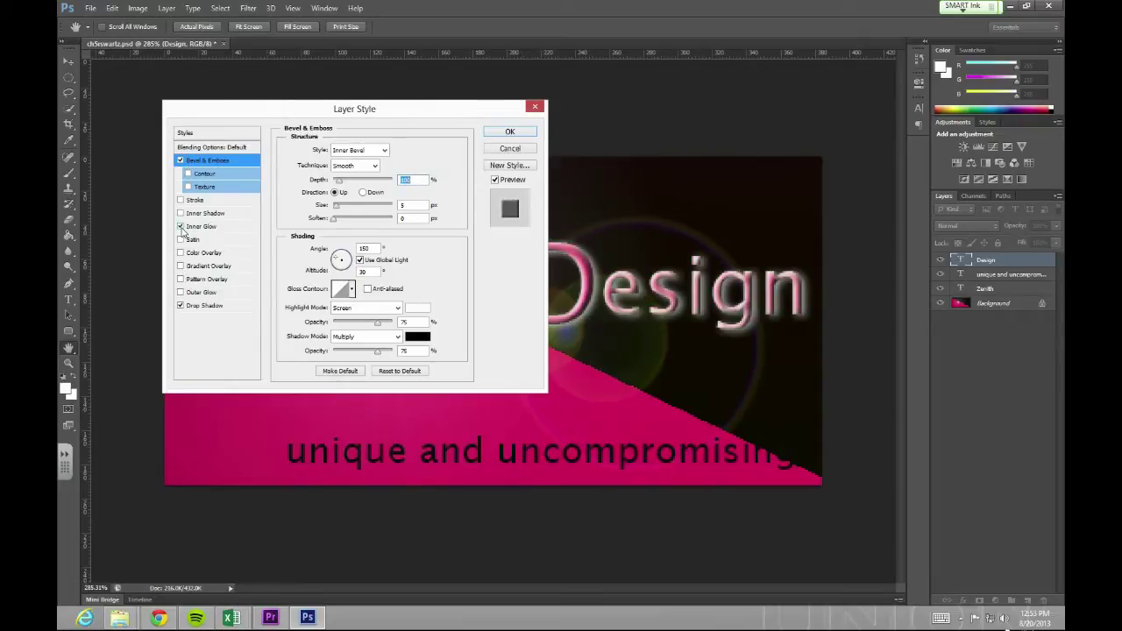
pyautogui.click(181, 227)
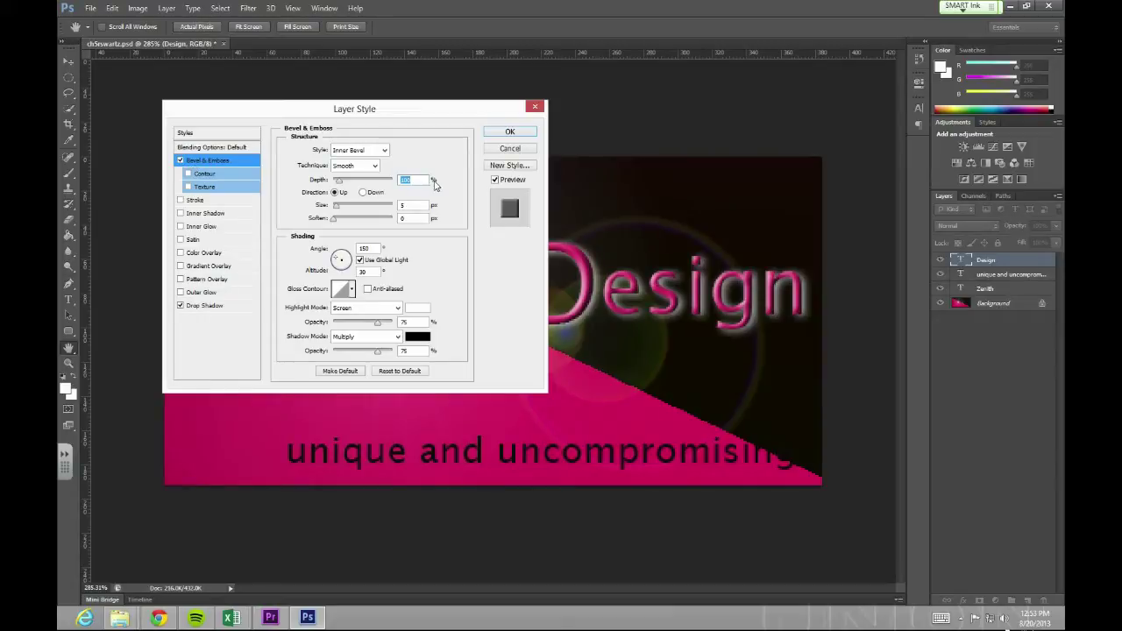
pyautogui.click(495, 181)
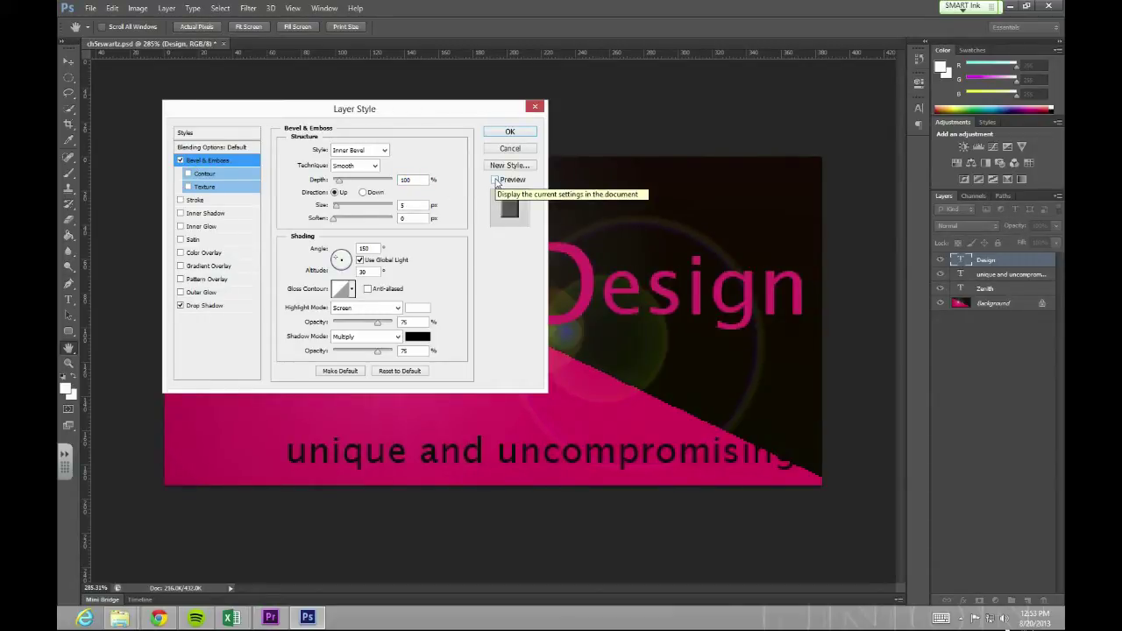
pyautogui.click(496, 180)
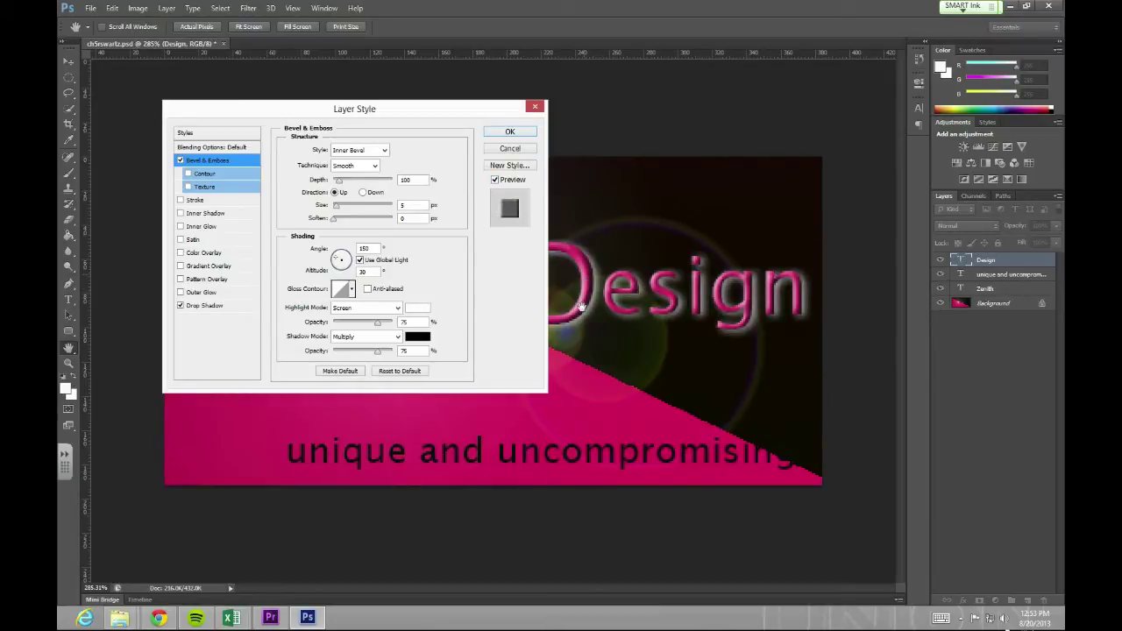
# - Set the bevel's depth to 103%, its size to 7 px and its soften value to 7 px
pyautogui.click(338, 182)
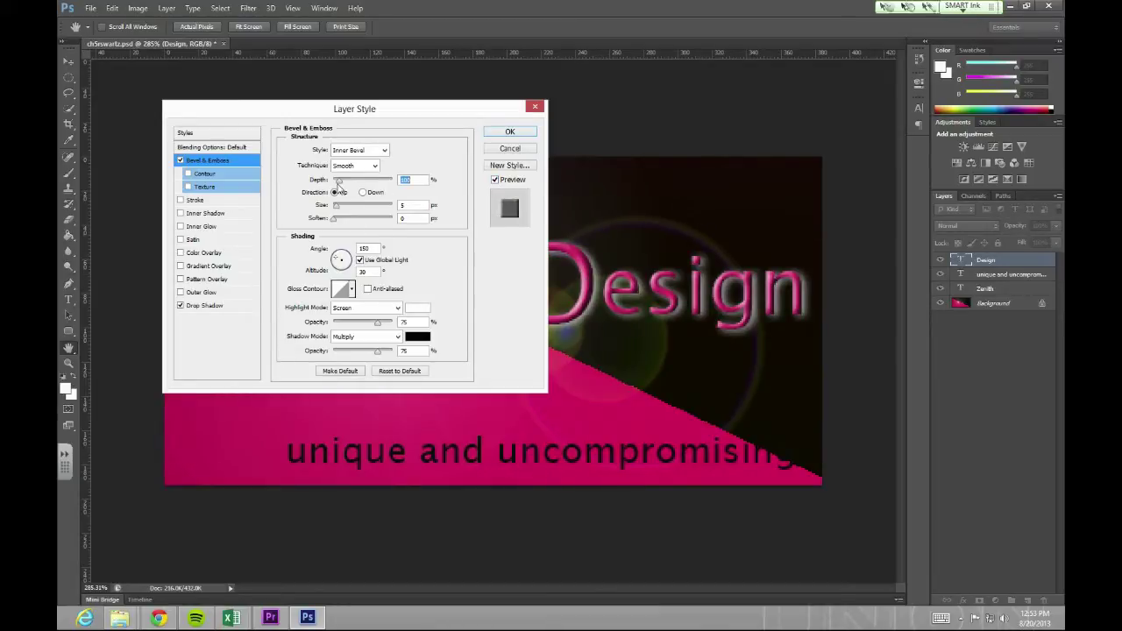
pyautogui.moveTo(341, 186)
pyautogui.mouseDown()
pyautogui.moveTo(383, 185)
pyautogui.moveTo(329, 182)
pyautogui.moveTo(339, 185)
pyautogui.mouseUp()
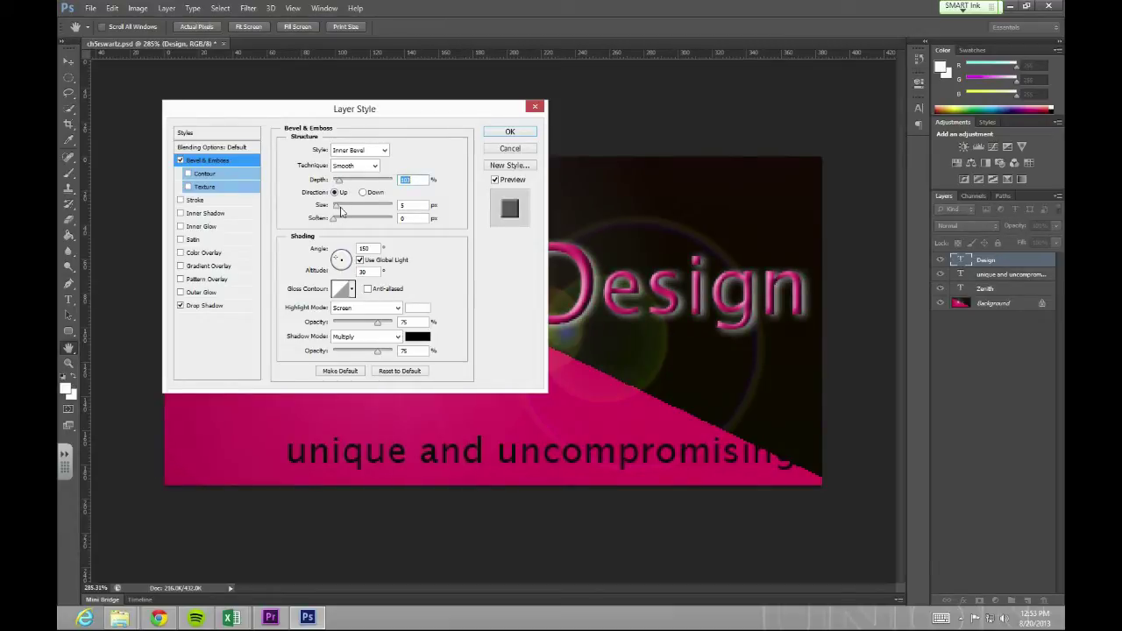
pyautogui.click(336, 207)
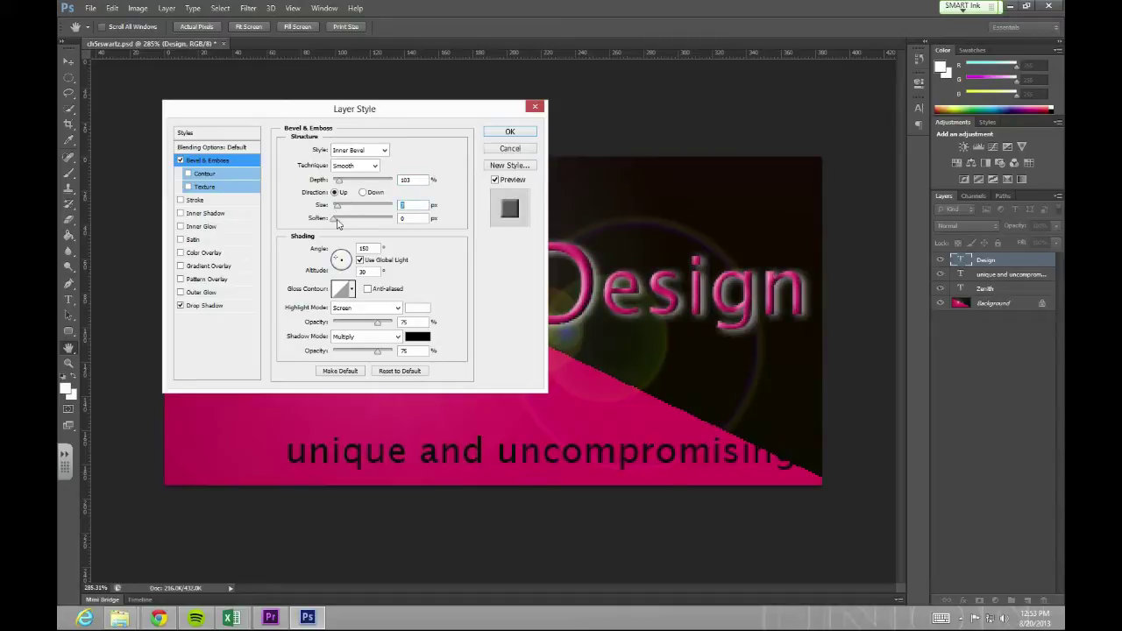
pyautogui.moveTo(336, 219)
pyautogui.mouseDown()
pyautogui.moveTo(388, 224)
pyautogui.moveTo(356, 226)
pyautogui.mouseUp()
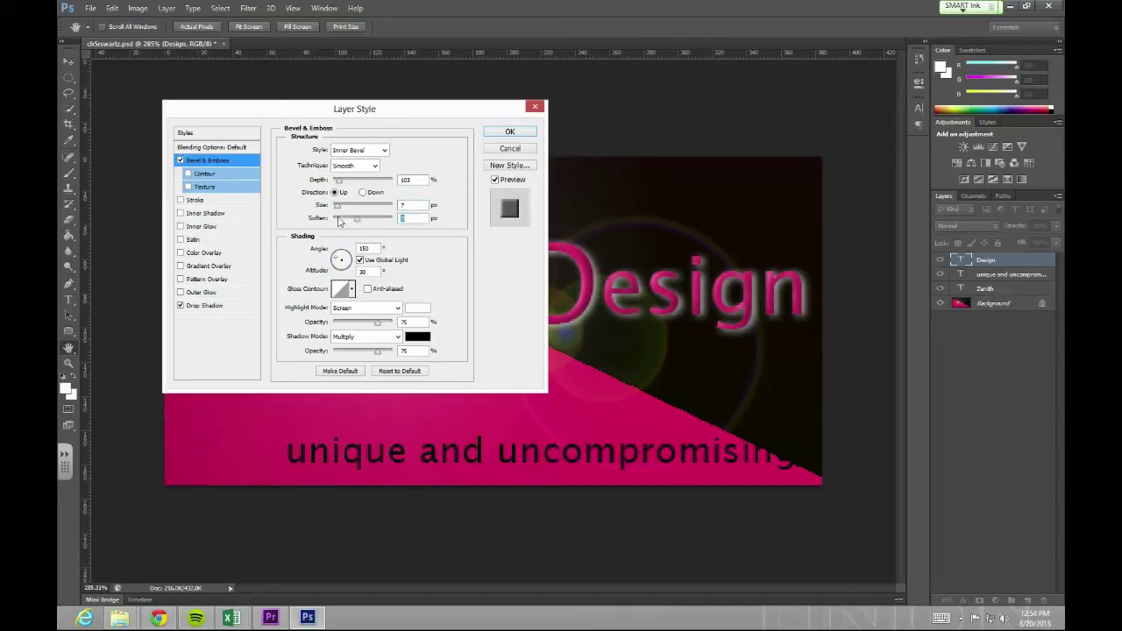
# - Try the Emboss and Outer Bevel styles on the "Design" text and return to Inner Bevel
pyautogui.click(386, 151)
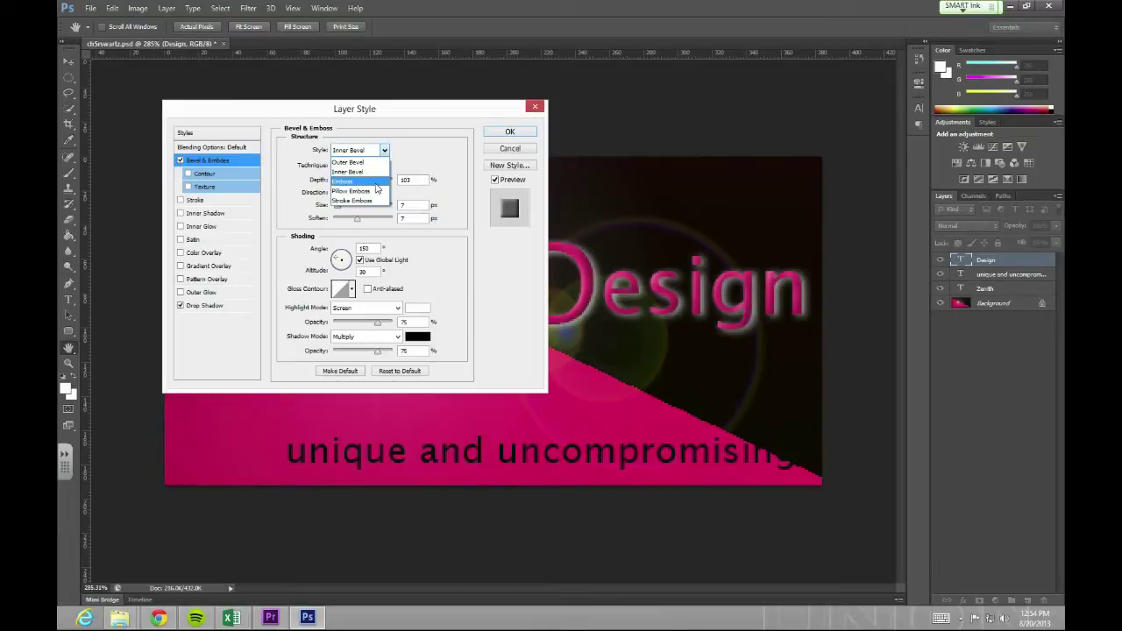
pyautogui.click(377, 190)
pyautogui.click(386, 151)
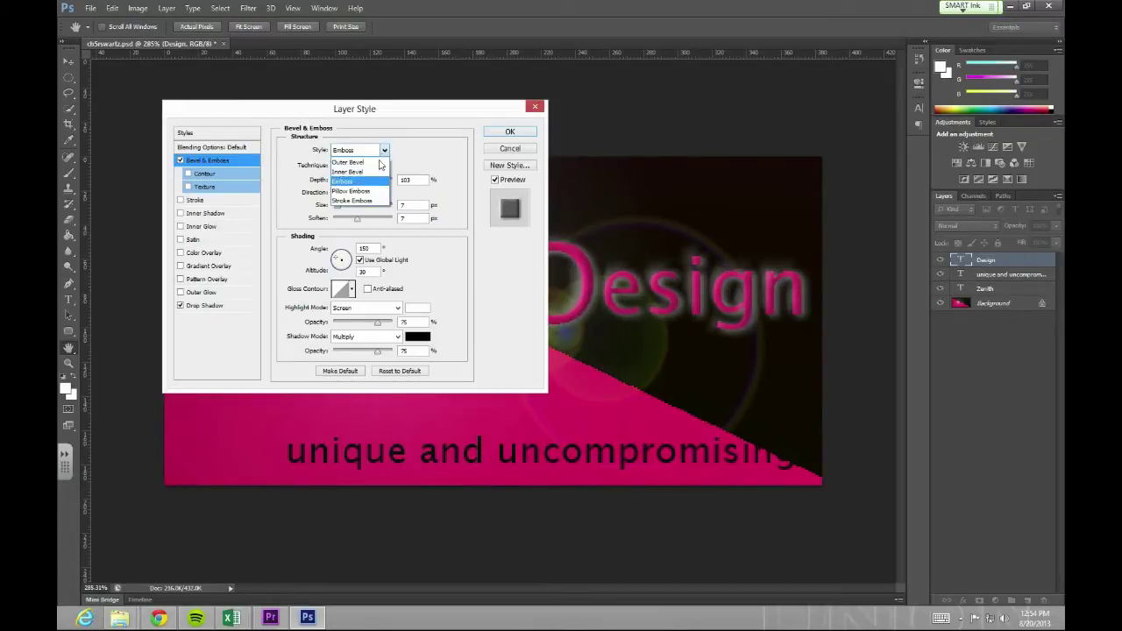
pyautogui.click(373, 162)
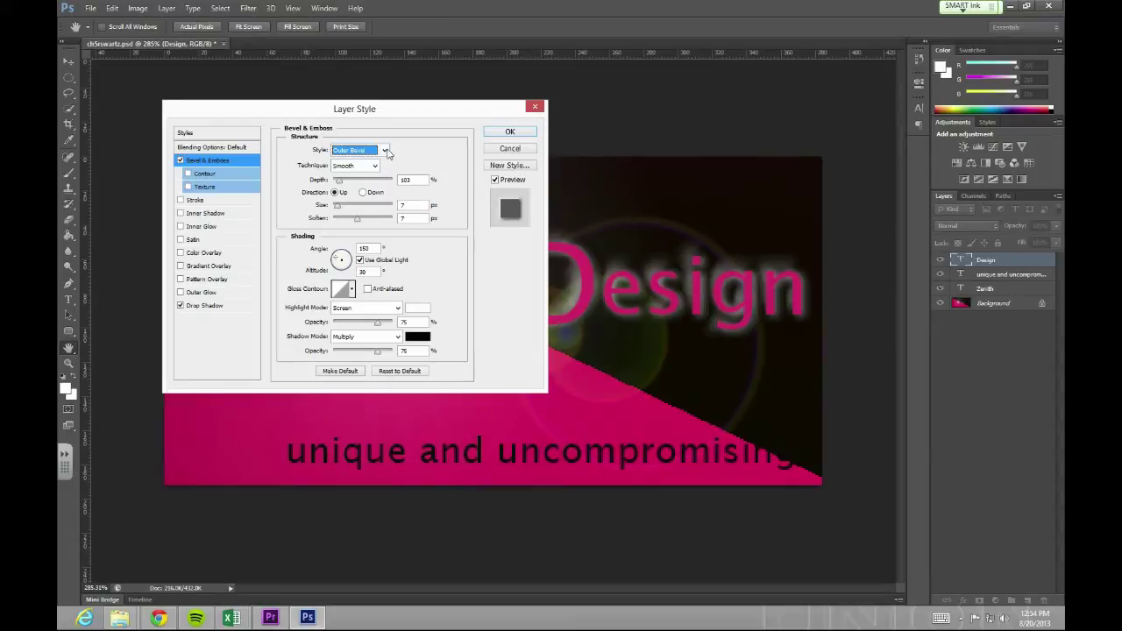
pyautogui.click(384, 153)
pyautogui.click(348, 172)
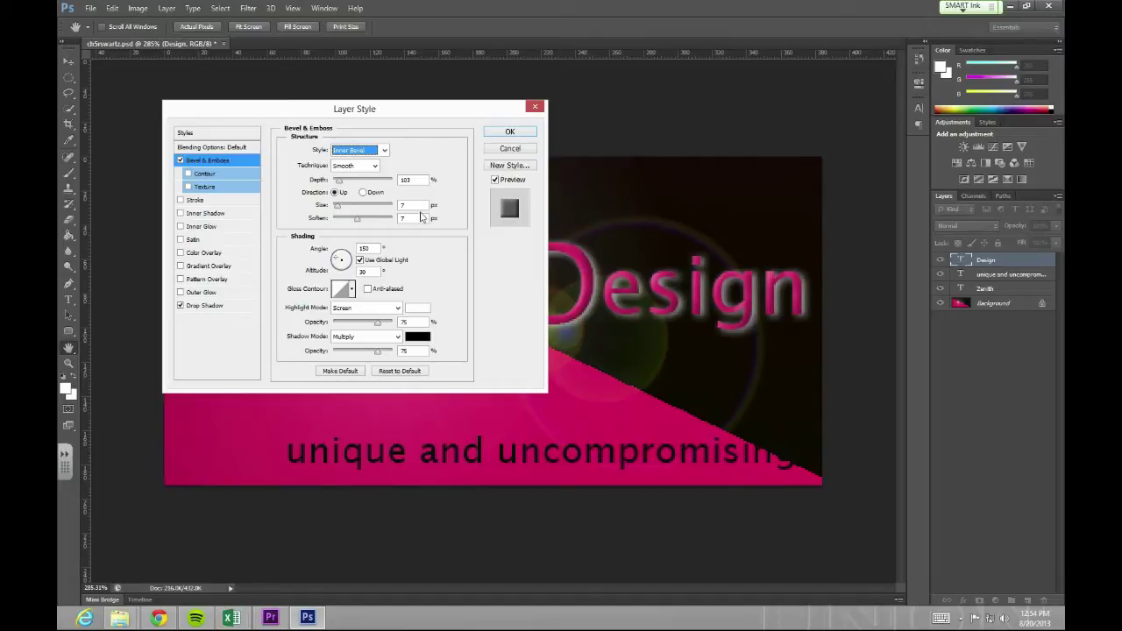
# - Set the bevel's shading altitude to 21° and its angle to 150°
pyautogui.click(339, 262)
pyautogui.moveTo(338, 260); pyautogui.dragTo(343, 259)
pyautogui.click(348, 260)
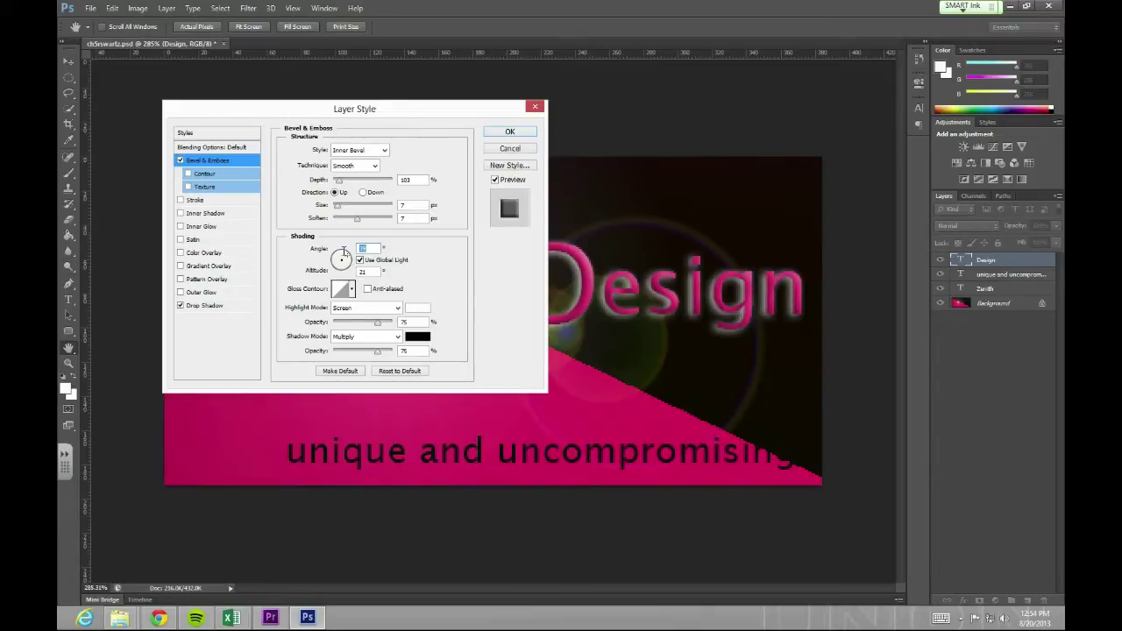
pyautogui.write('150')
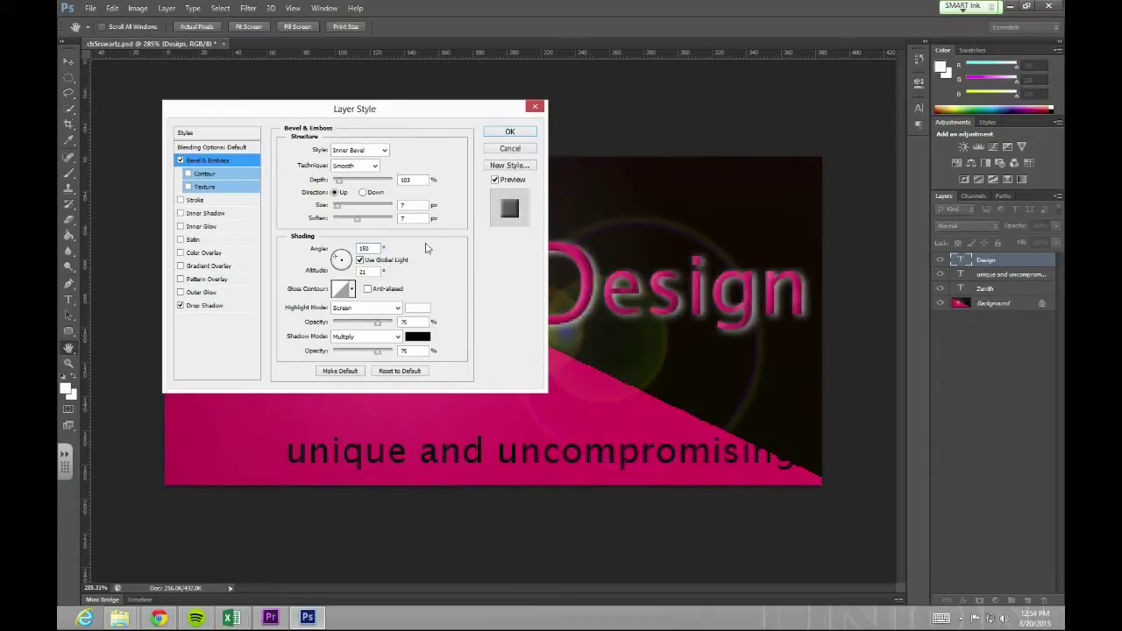
pyautogui.hotkey('ctrl', 'a')
# - Try a stroke on the "Design" text, switch it off again and apply the bevel and drop shadow
pyautogui.click(208, 306)
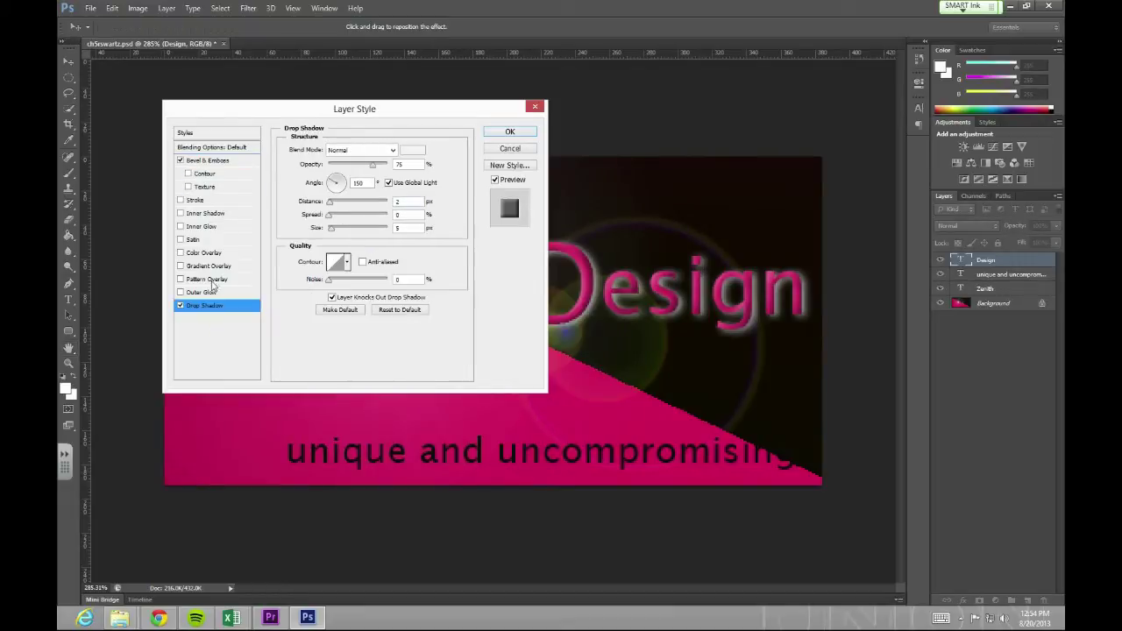
pyautogui.click(205, 163)
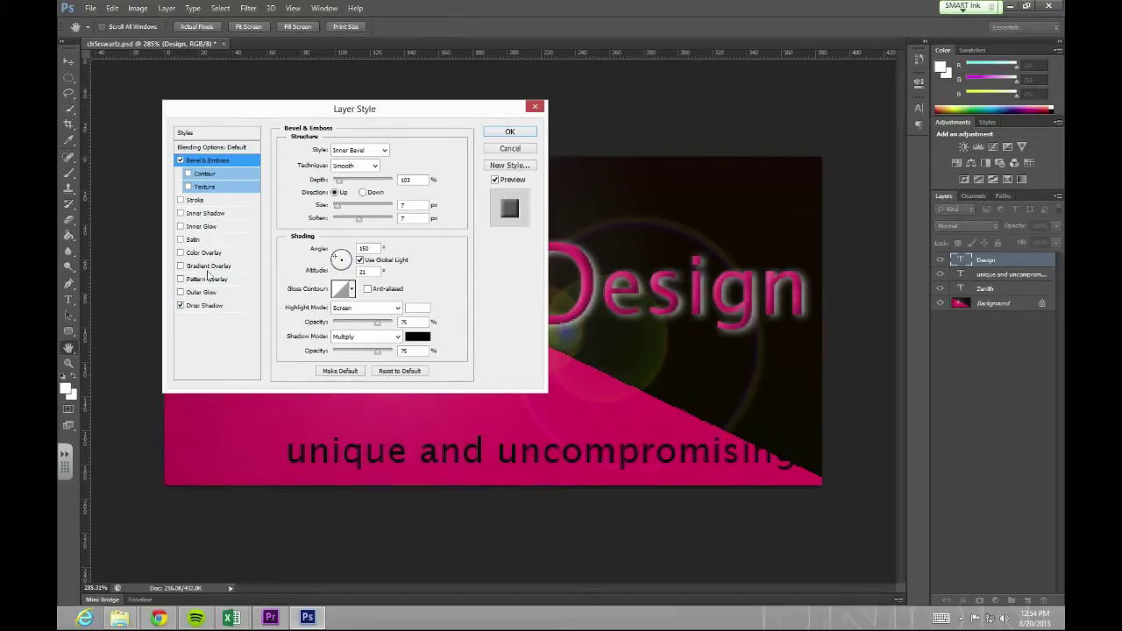
pyautogui.click(195, 201)
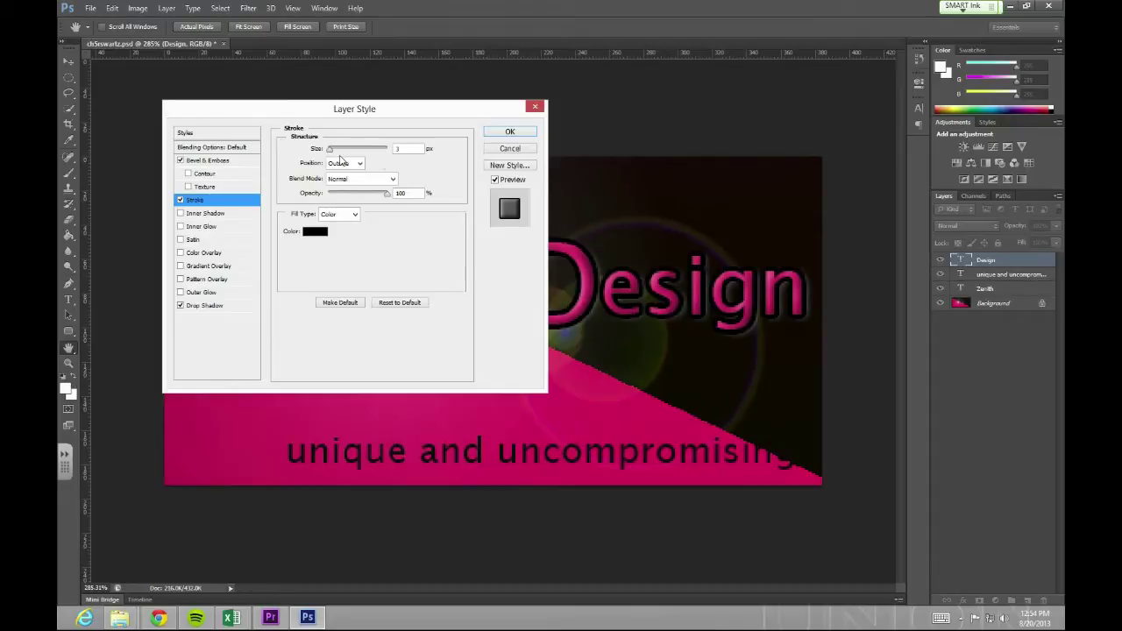
pyautogui.click(179, 200)
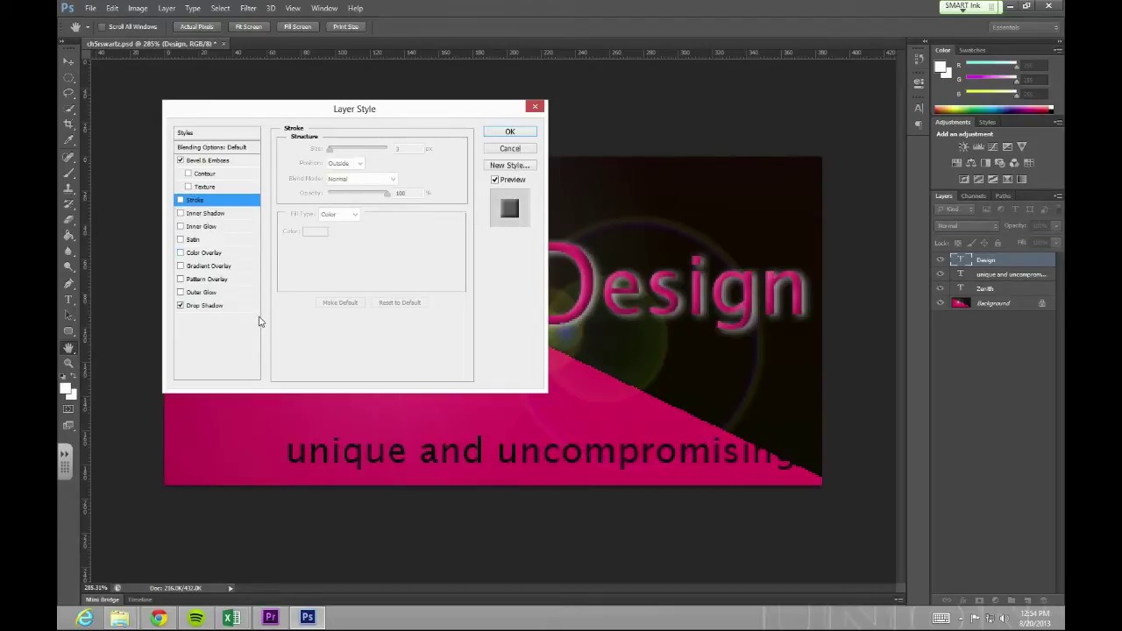
pyautogui.click(512, 132)
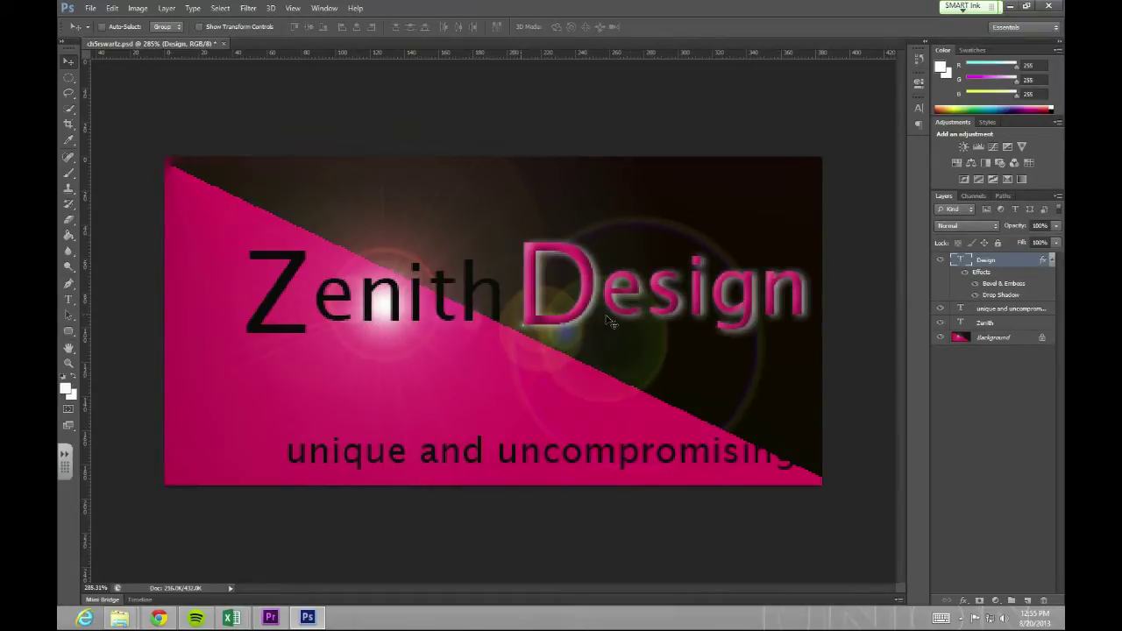
# - Copy the layer style of the "Design" layer and paste it onto the "Zenith" layer
pyautogui.rightClick(986, 264)
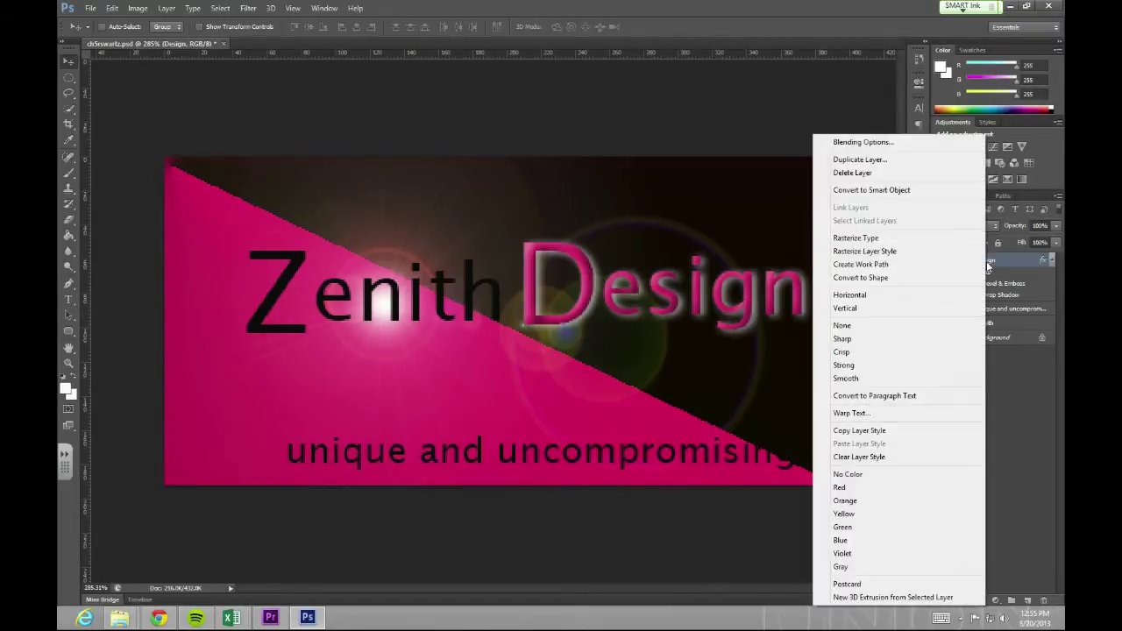
pyautogui.click(909, 433)
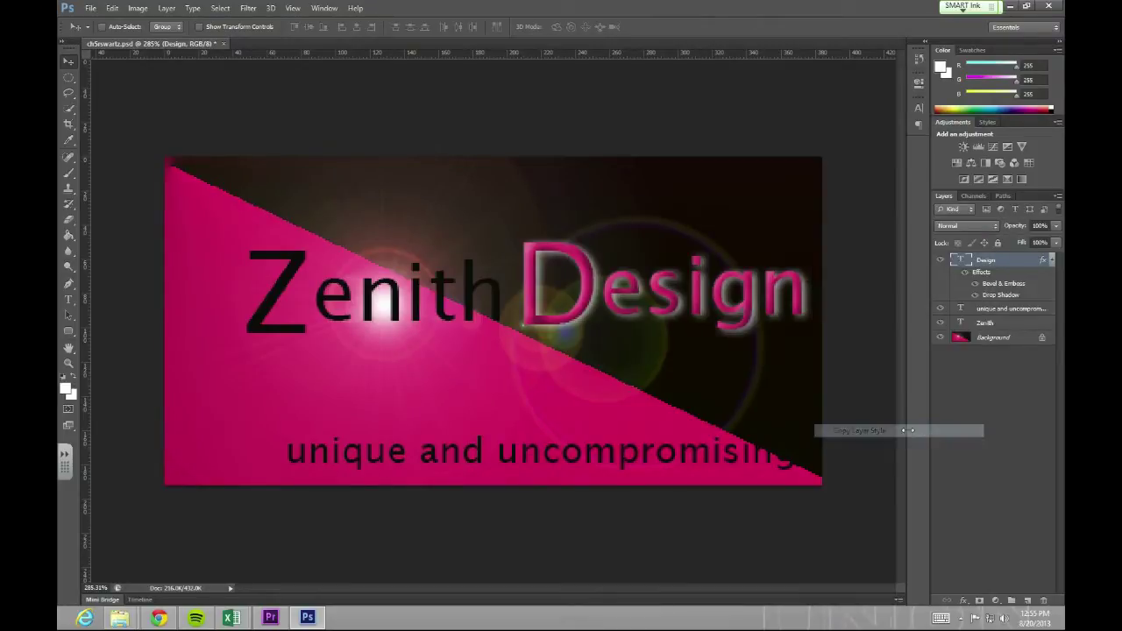
pyautogui.rightClick(980, 326)
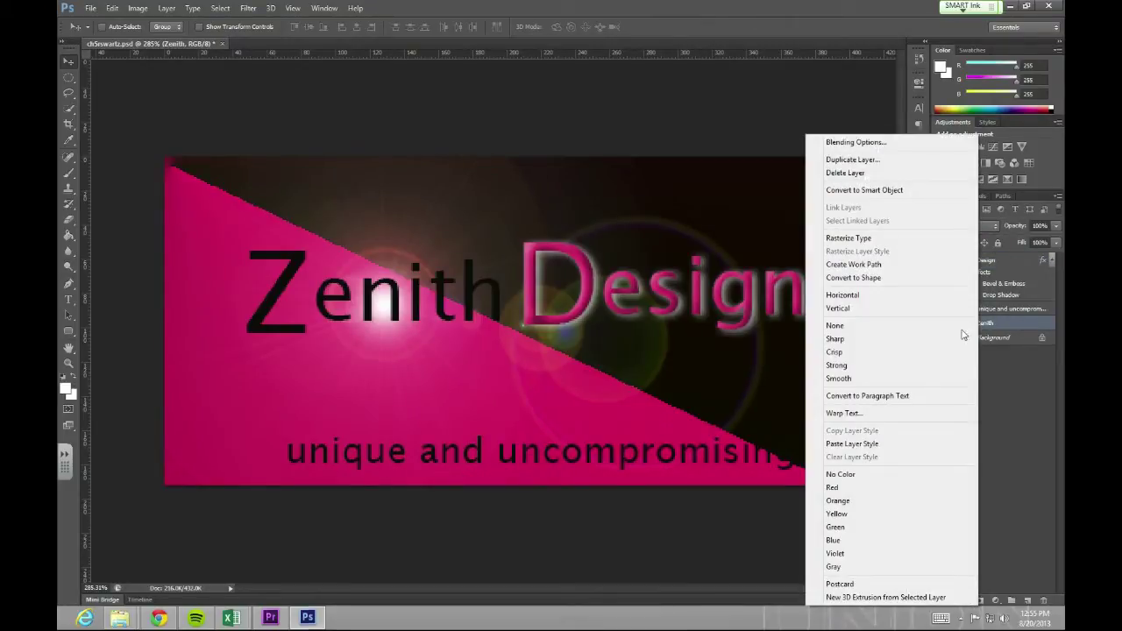
pyautogui.click(900, 447)
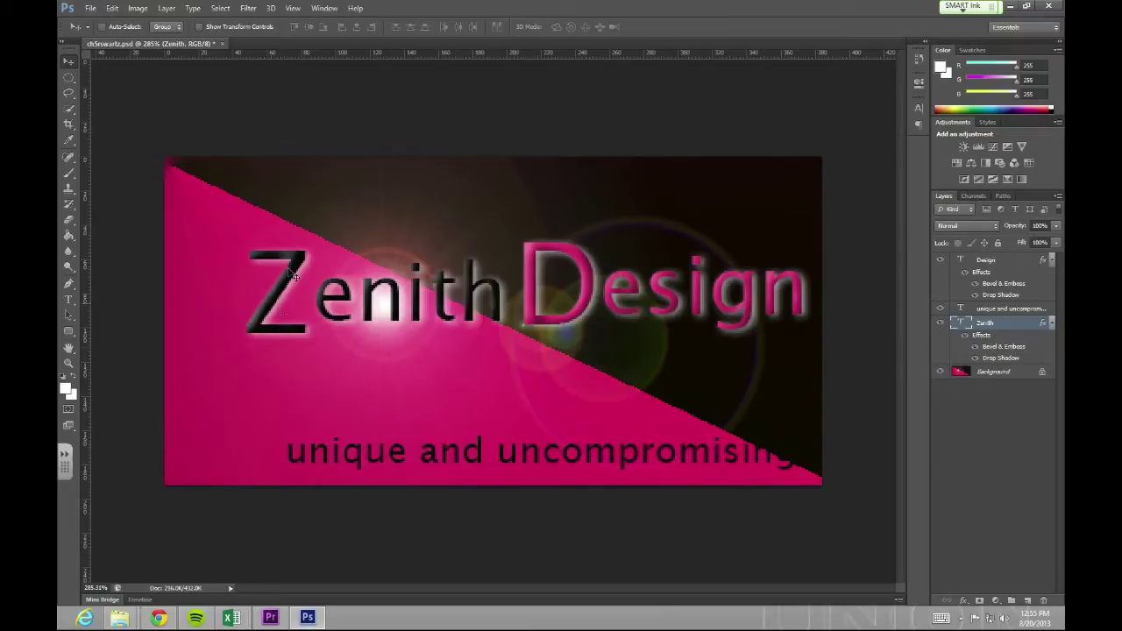
# - Recolour the drop shadow of the "Zenith" text to near-black #0b0b0b and slightly adjust the depth of its bevel
pyautogui.doubleClick(992, 358)
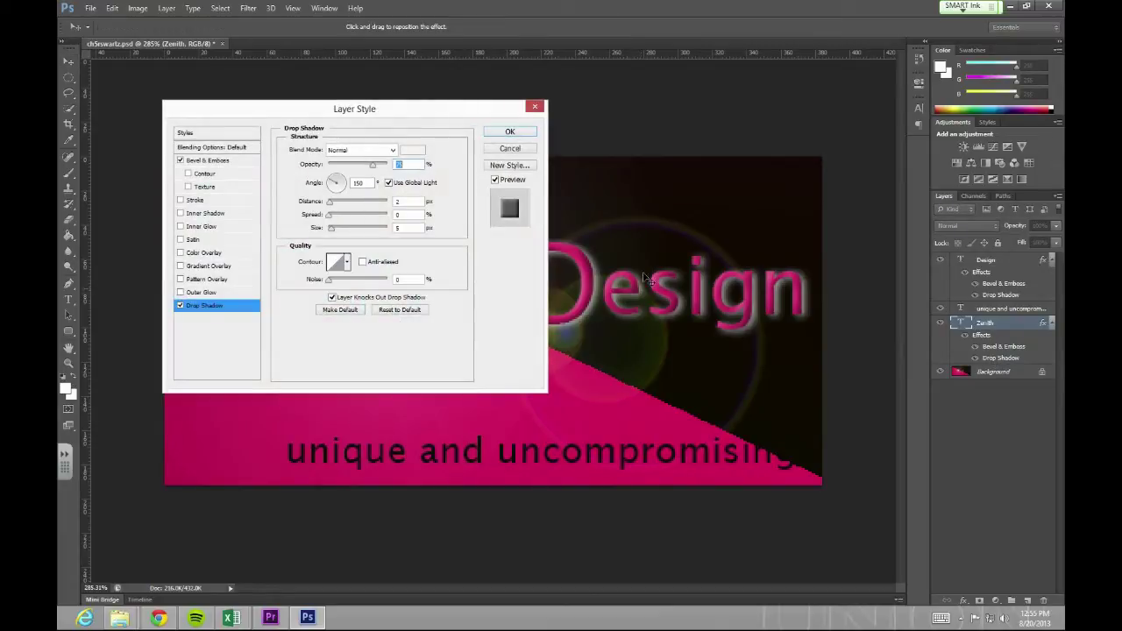
pyautogui.moveTo(441, 116); pyautogui.dragTo(607, 186)
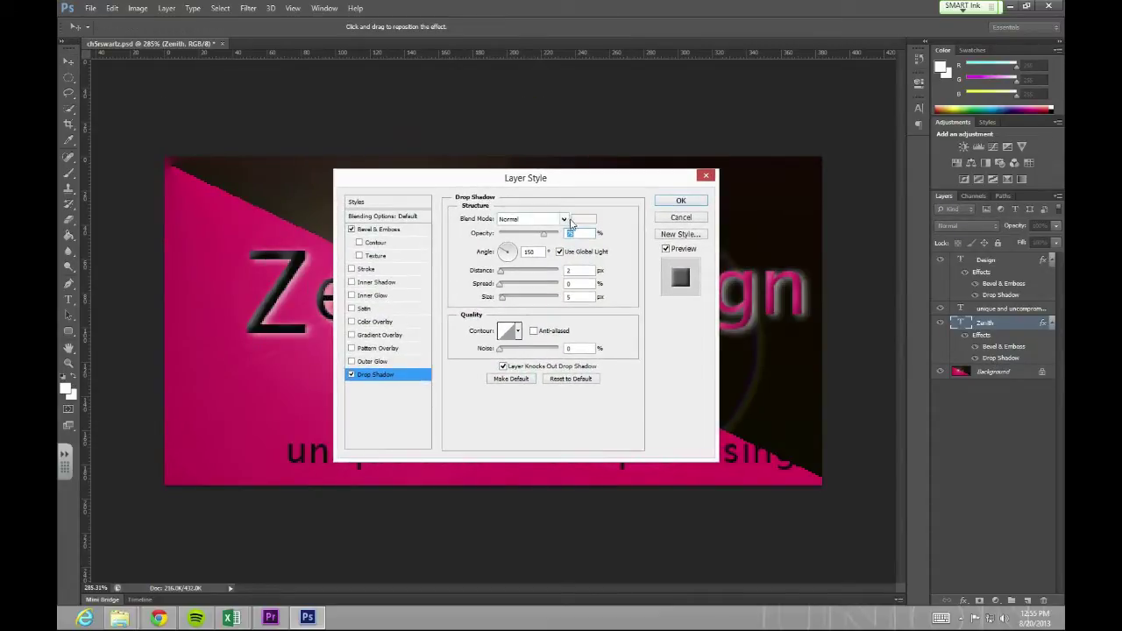
pyautogui.click(417, 149)
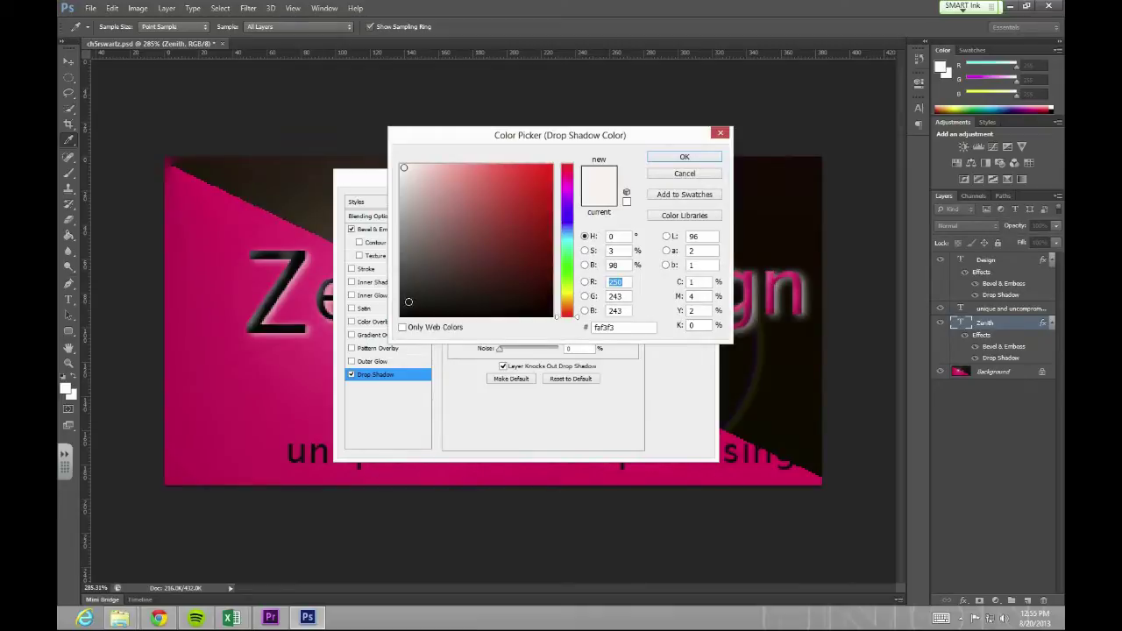
pyautogui.click(406, 310)
pyautogui.click(660, 158)
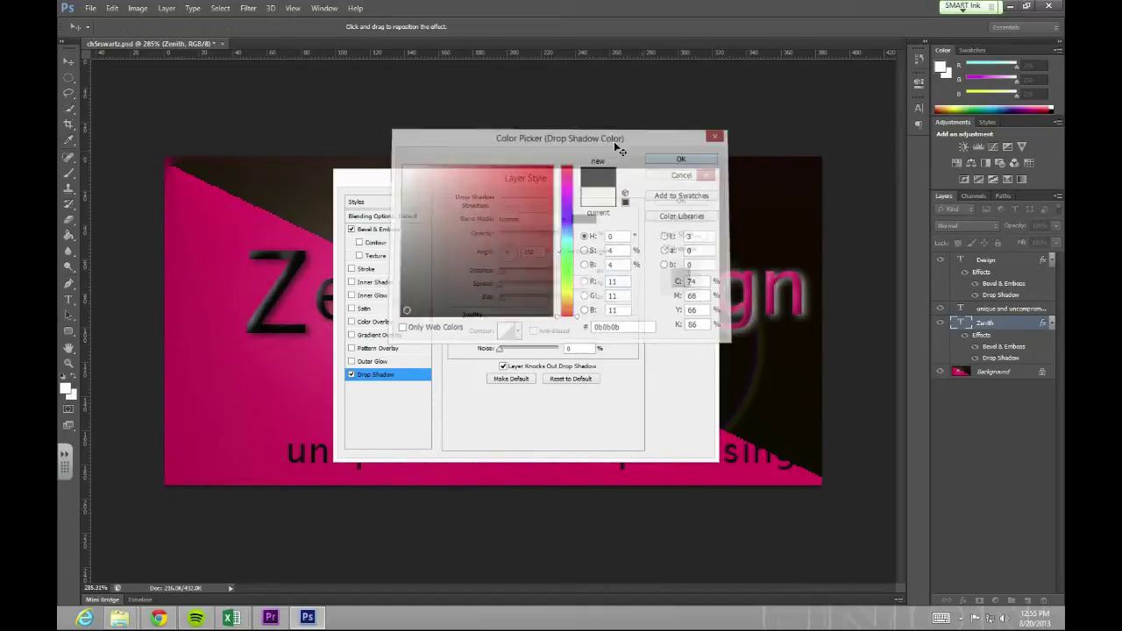
pyautogui.moveTo(427, 177); pyautogui.dragTo(591, 145)
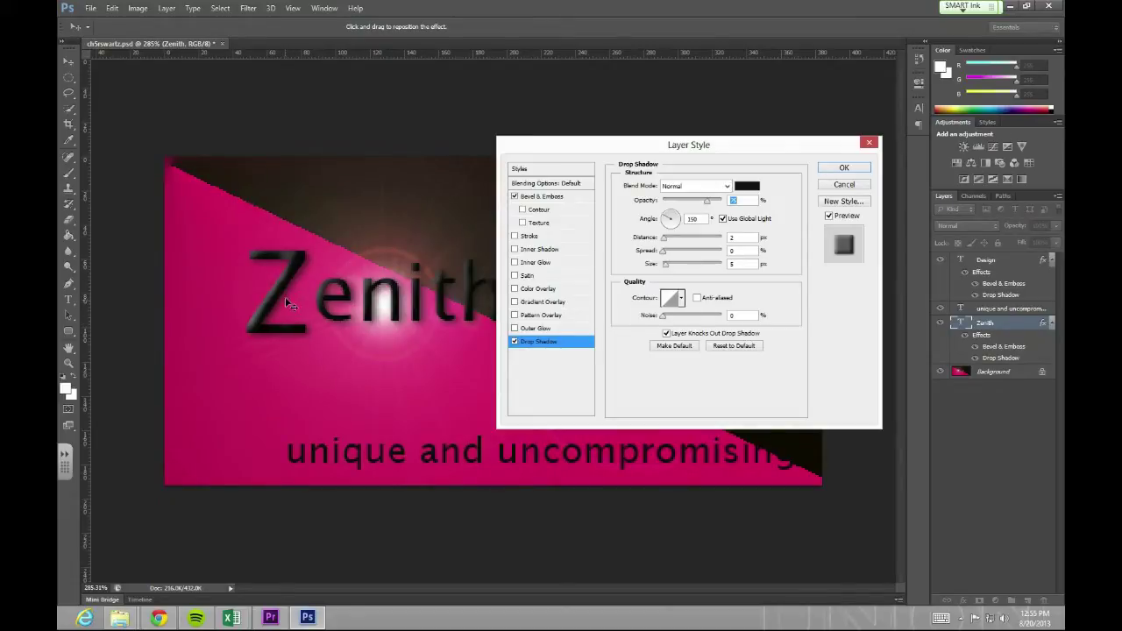
pyautogui.click(541, 196)
pyautogui.moveTo(672, 218); pyautogui.dragTo(675, 220)
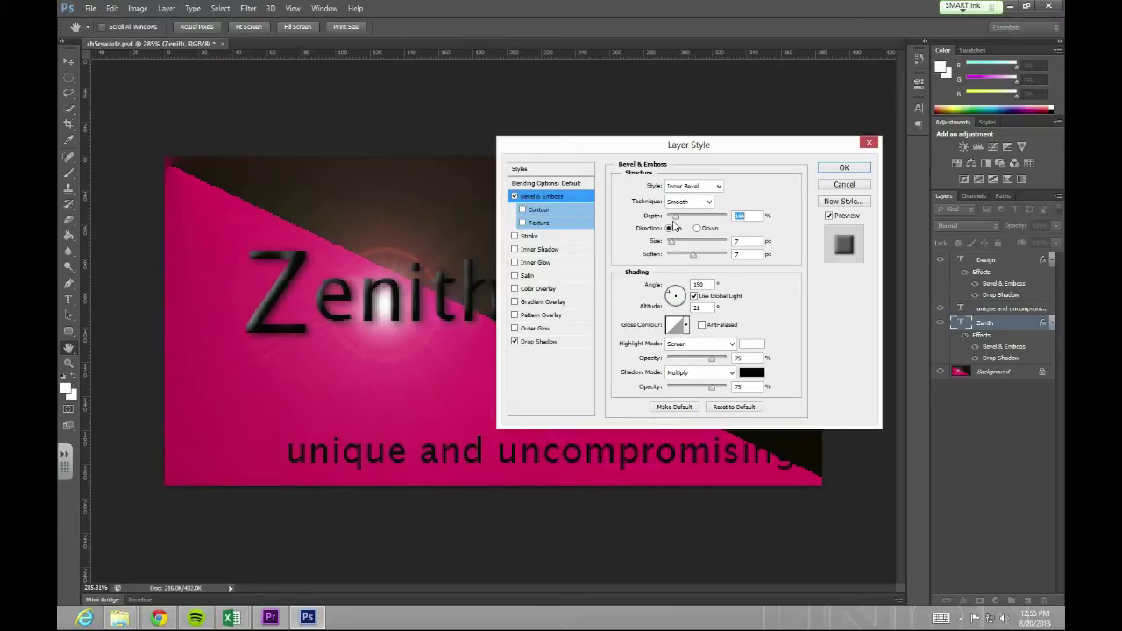
# - Add a 1 px outside stroke in off-white #faf3f3 to the "Zenith" text
pyautogui.click(529, 237)
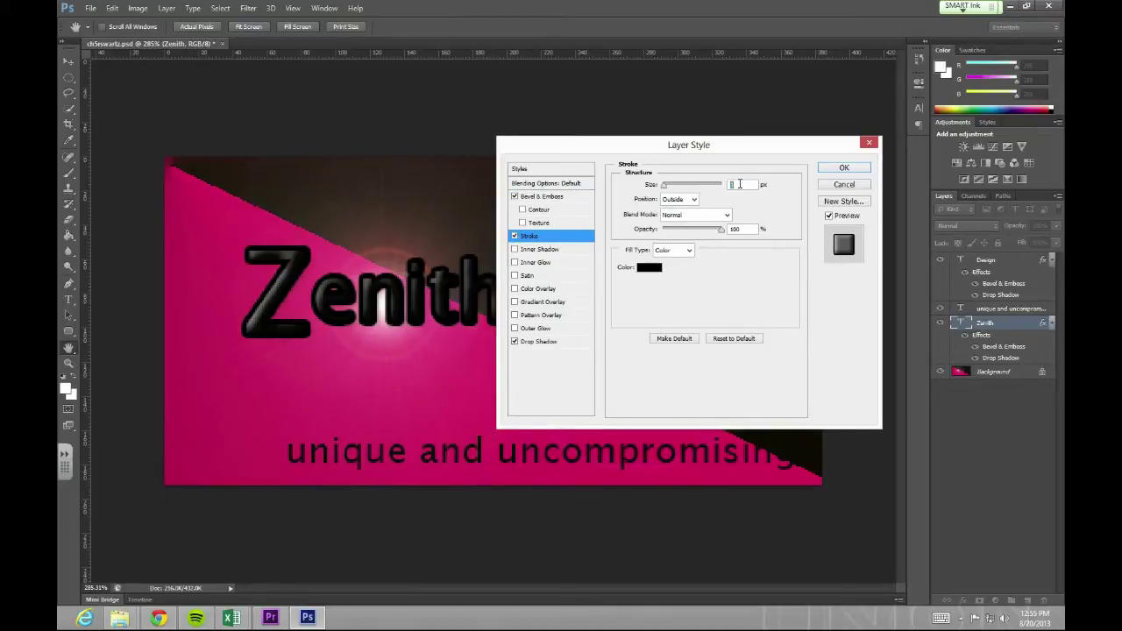
pyautogui.write('1')
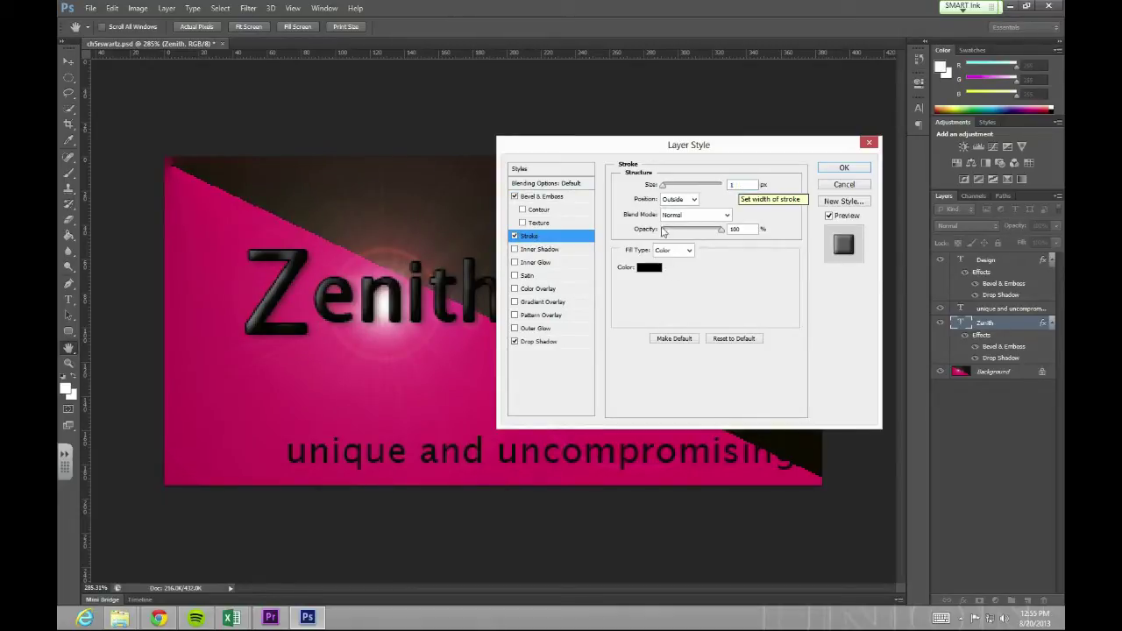
pyautogui.click(647, 268)
pyautogui.click(404, 166)
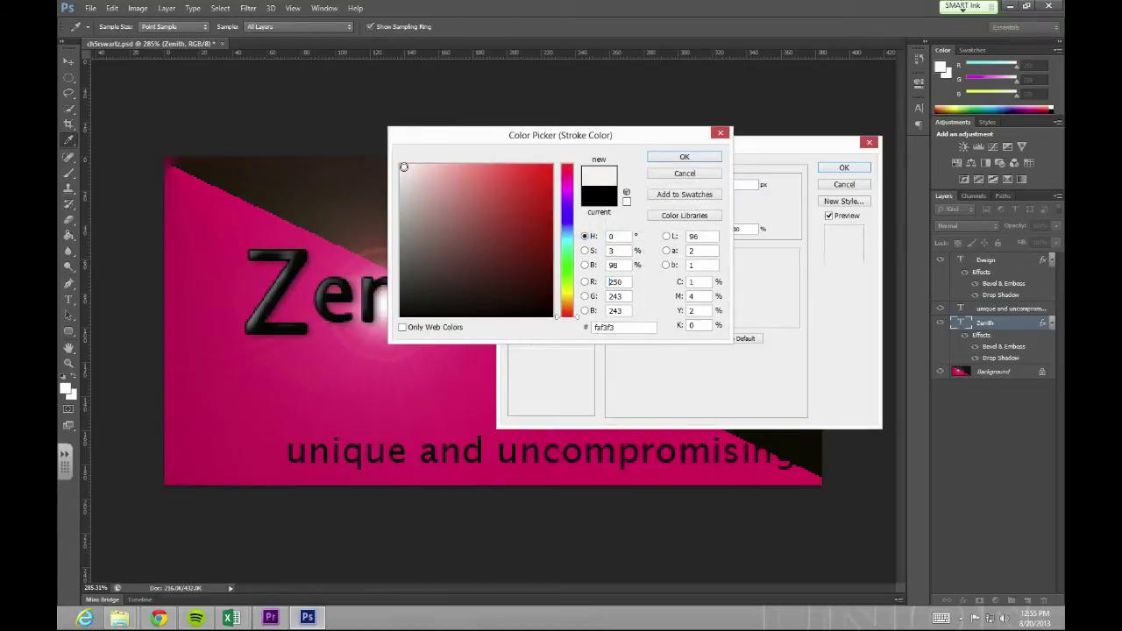
pyautogui.moveTo(526, 138); pyautogui.dragTo(641, 120)
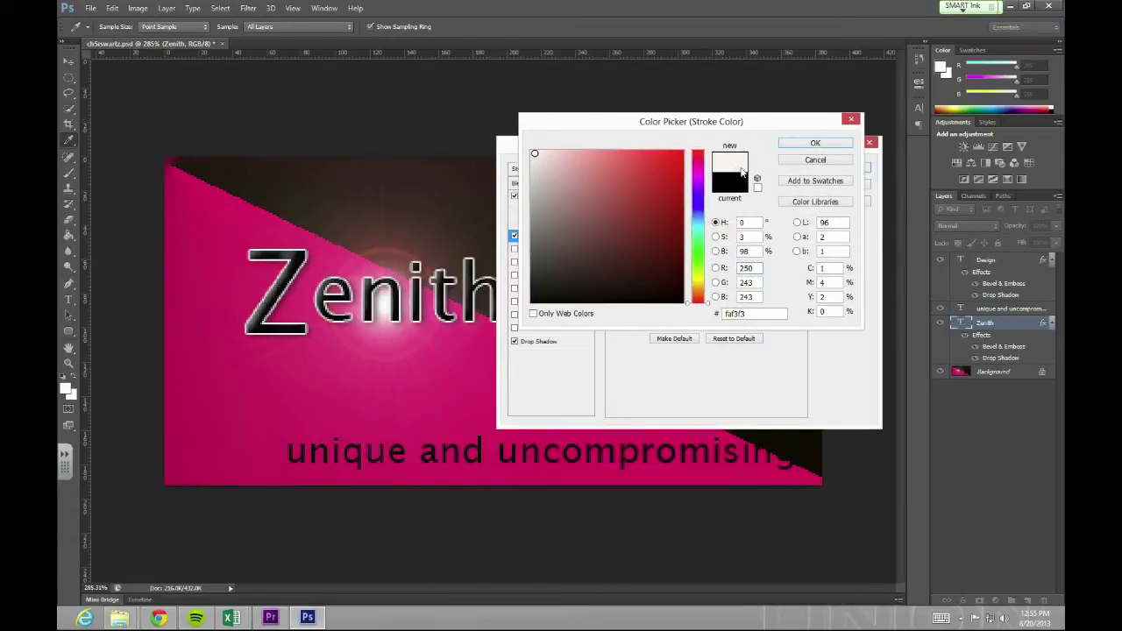
pyautogui.click(816, 143)
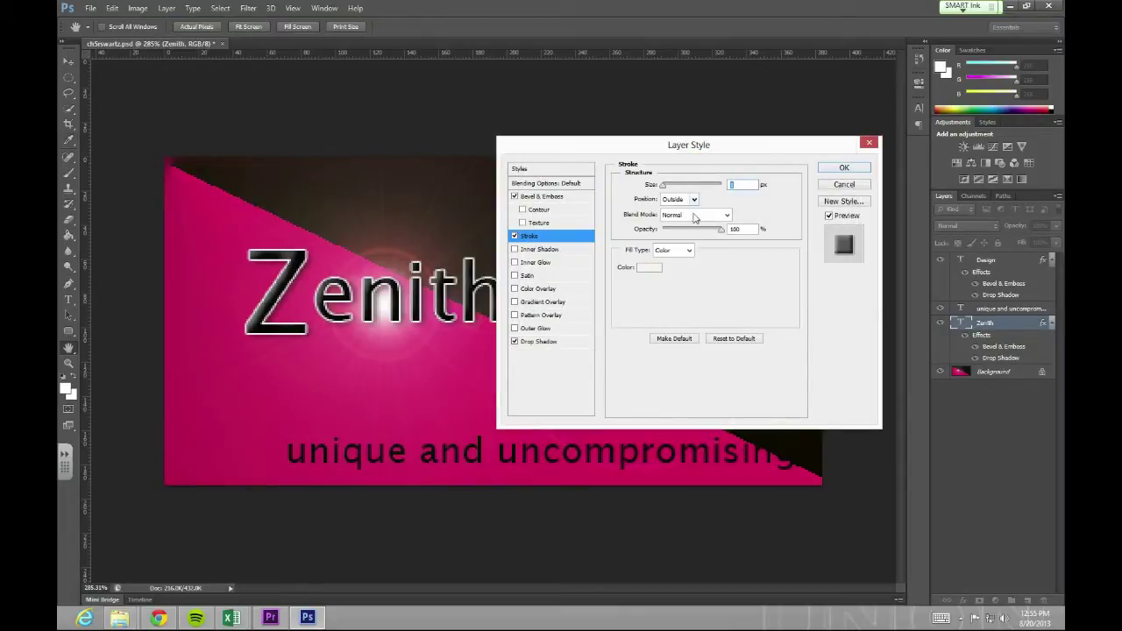
# - Try a lower opacity and the Multiply blend mode on the stroke, returning to 100% and Normal
pyautogui.moveTo(721, 232); pyautogui.dragTo(682, 233)
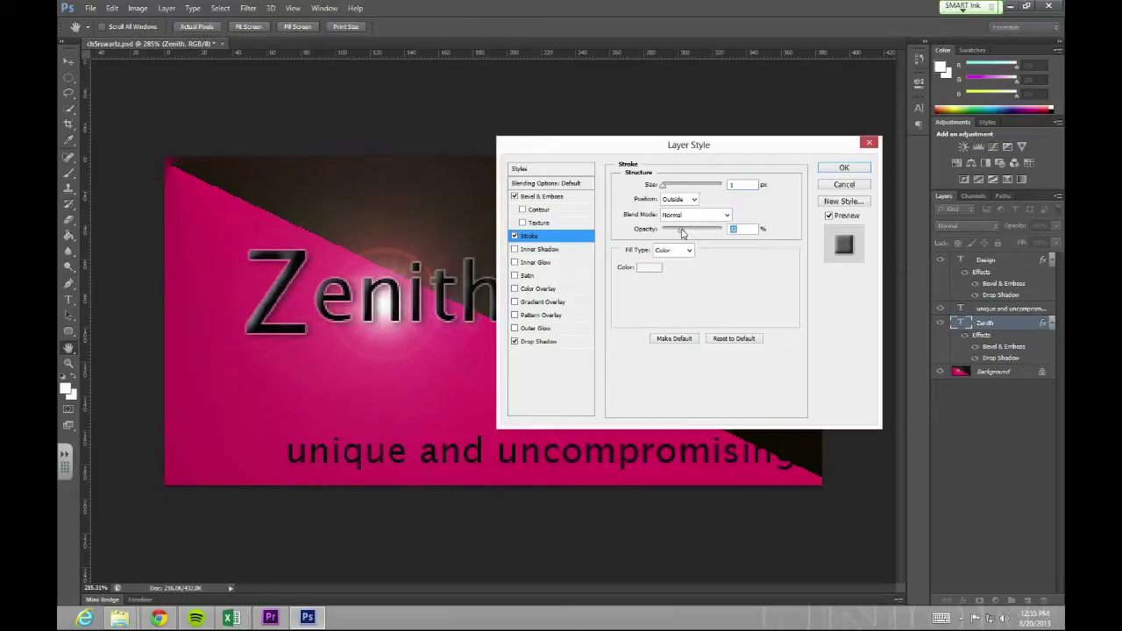
pyautogui.moveTo(689, 233); pyautogui.dragTo(723, 228)
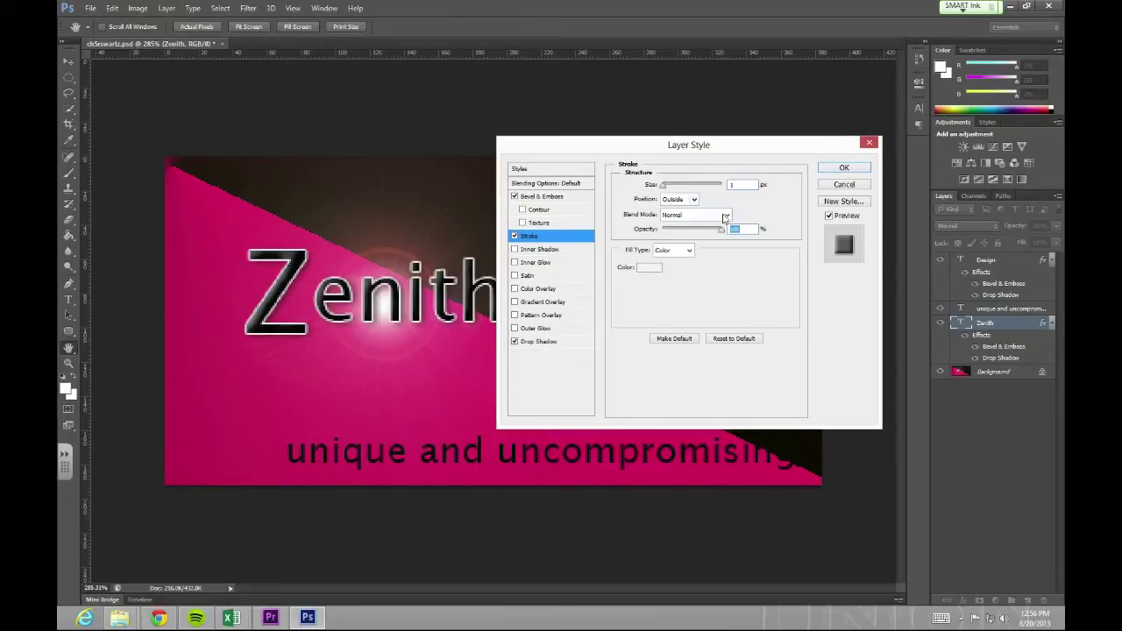
pyautogui.click(726, 216)
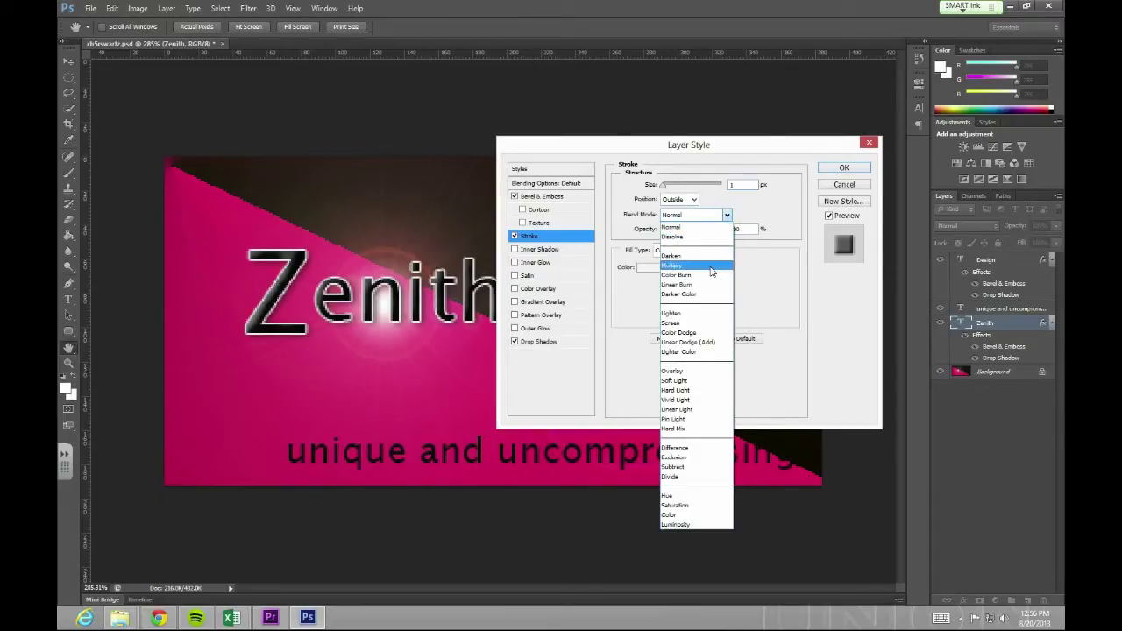
pyautogui.click(711, 267)
pyautogui.click(724, 217)
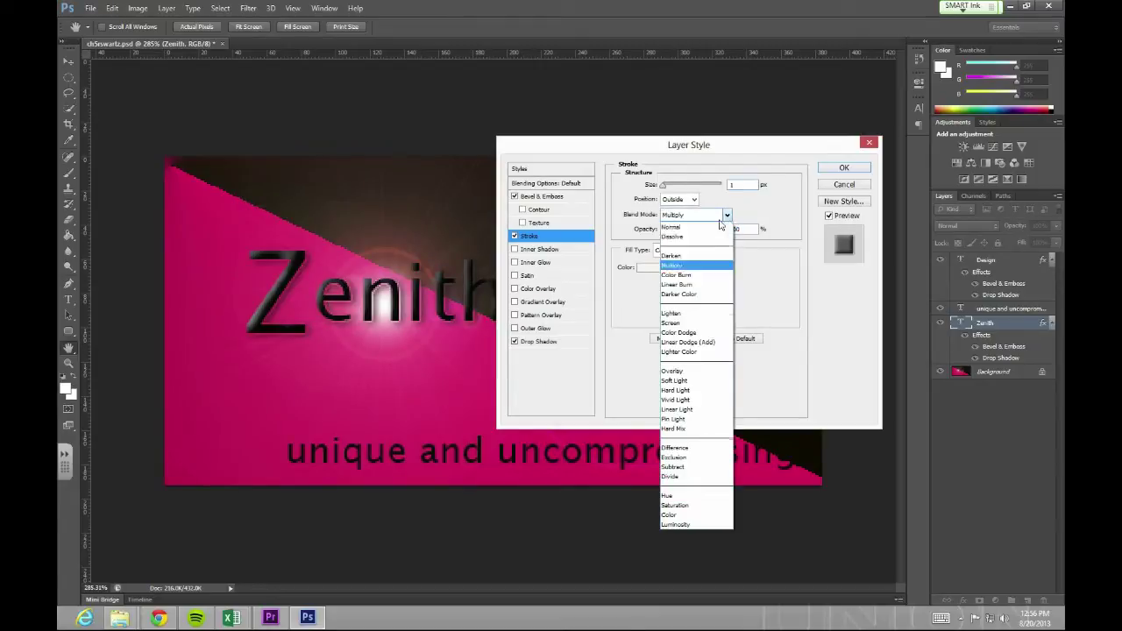
pyautogui.click(710, 227)
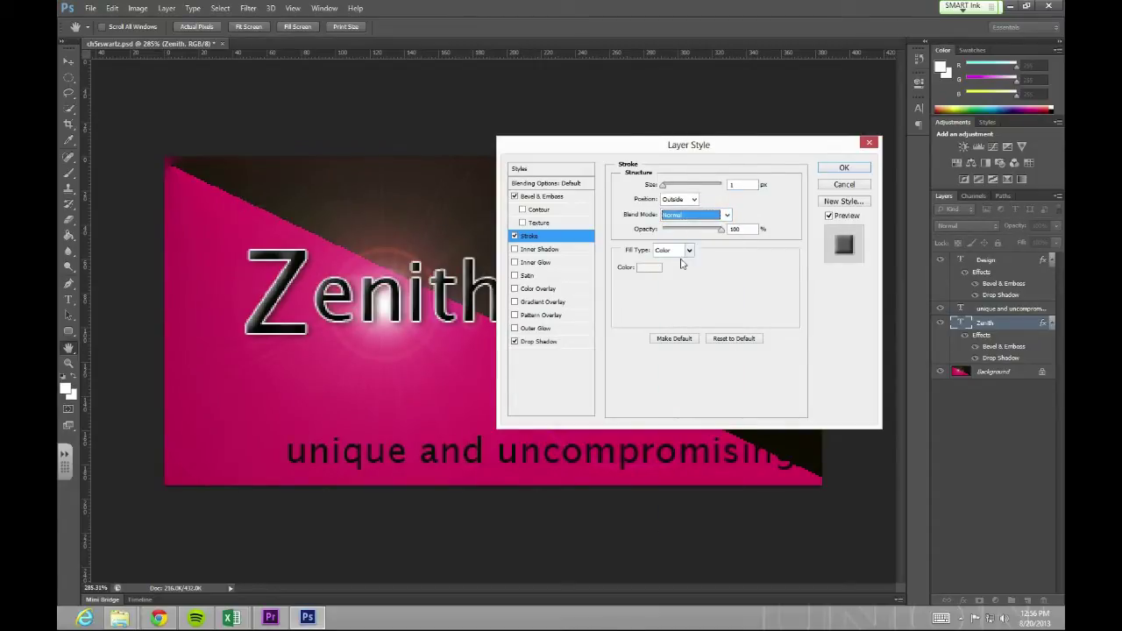
# - Change the stroke colour to white and apply the layer style to the "Zenith" text
pyautogui.click(648, 267)
pyautogui.click(532, 150)
pyautogui.click(816, 143)
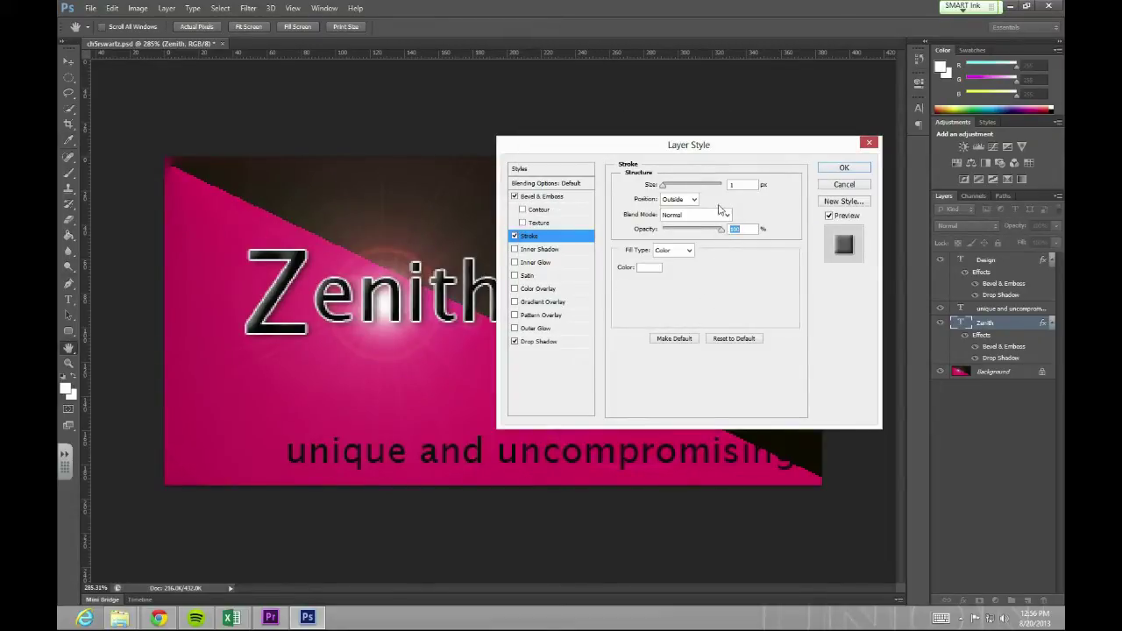
pyautogui.click(842, 169)
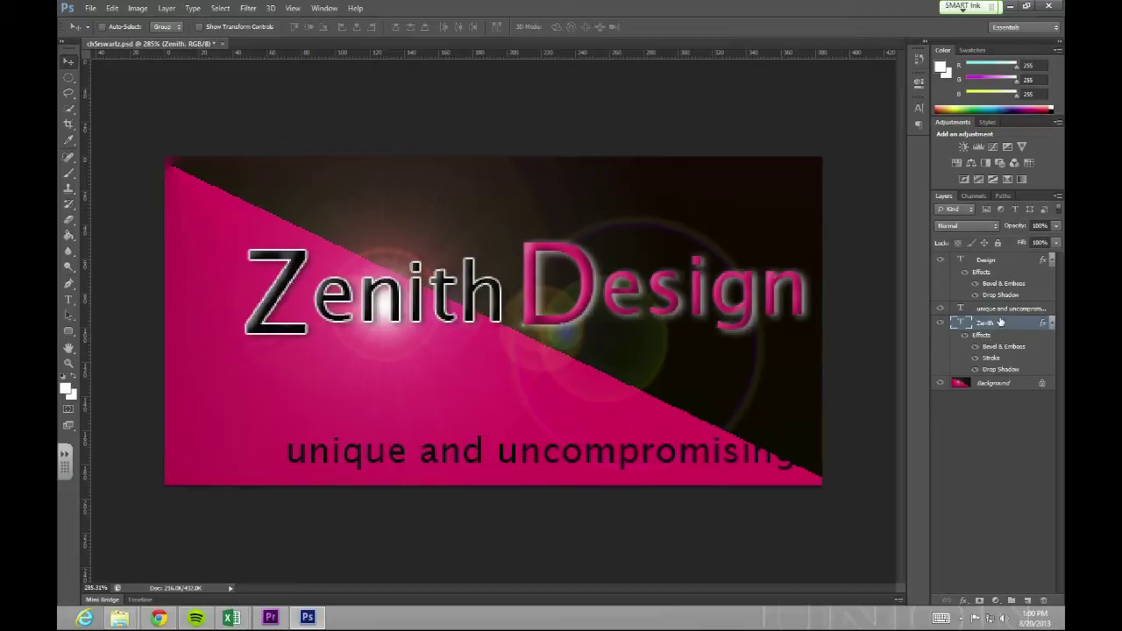
# - Select the "unique and uncompromising" tagline layer
pyautogui.click(1000, 309)
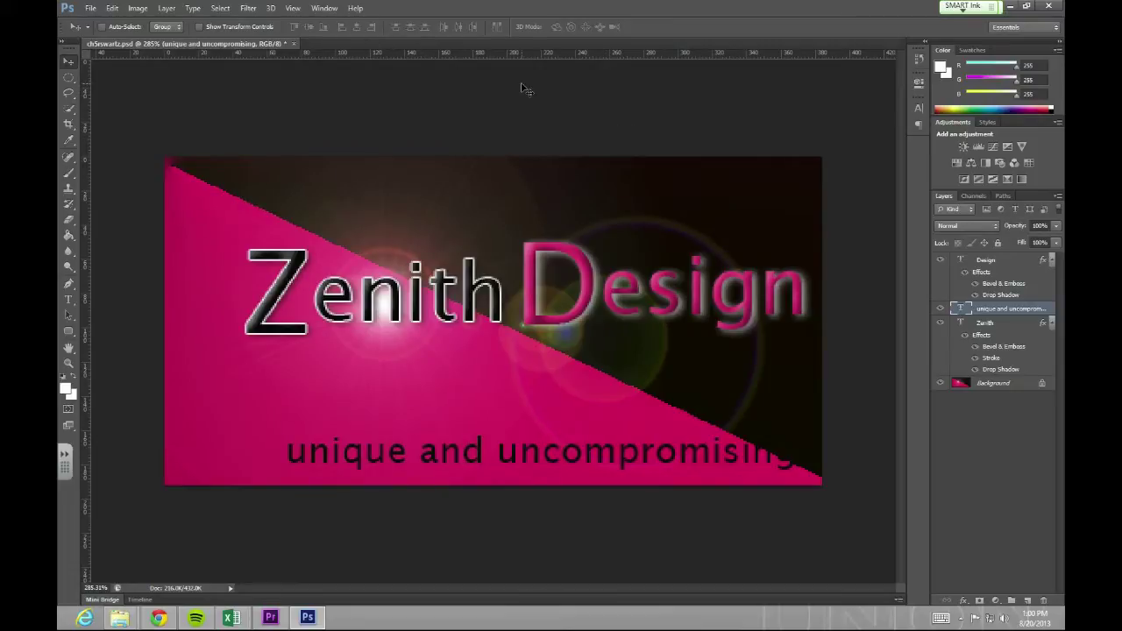
pyautogui.click(245, 9)
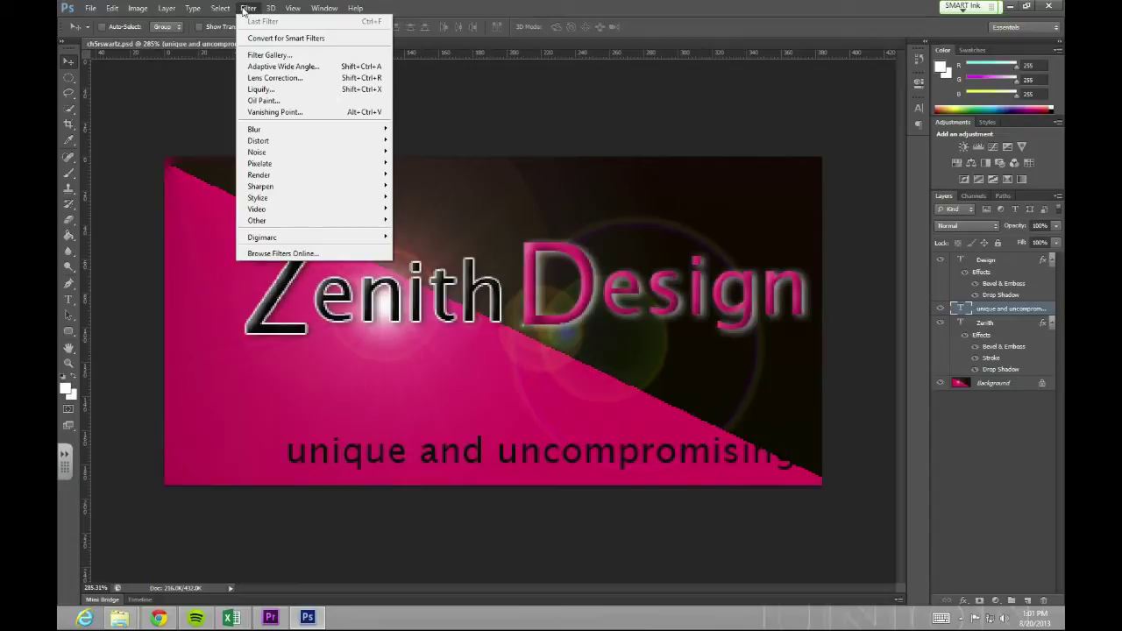
pyautogui.moveTo(270, 130)
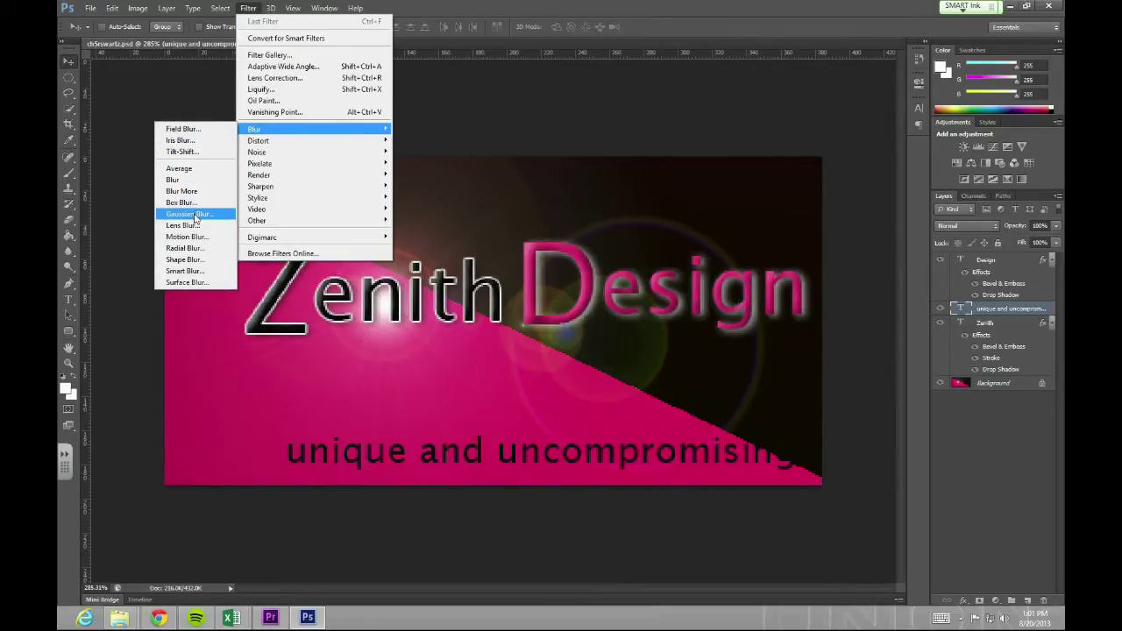
pyautogui.click(193, 215)
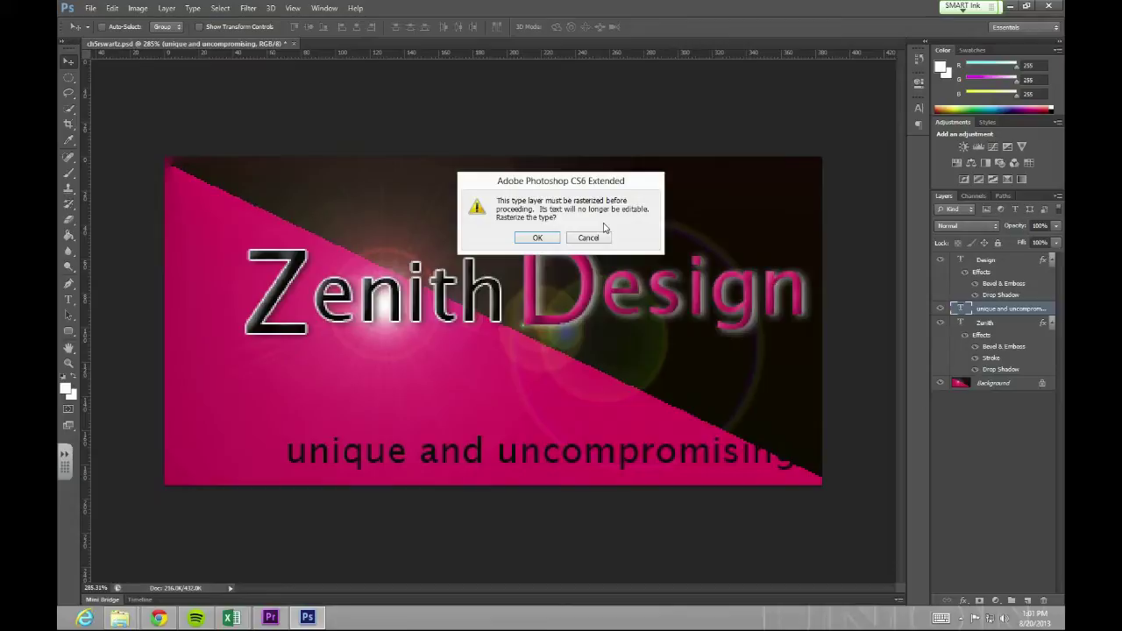
pyautogui.click(589, 237)
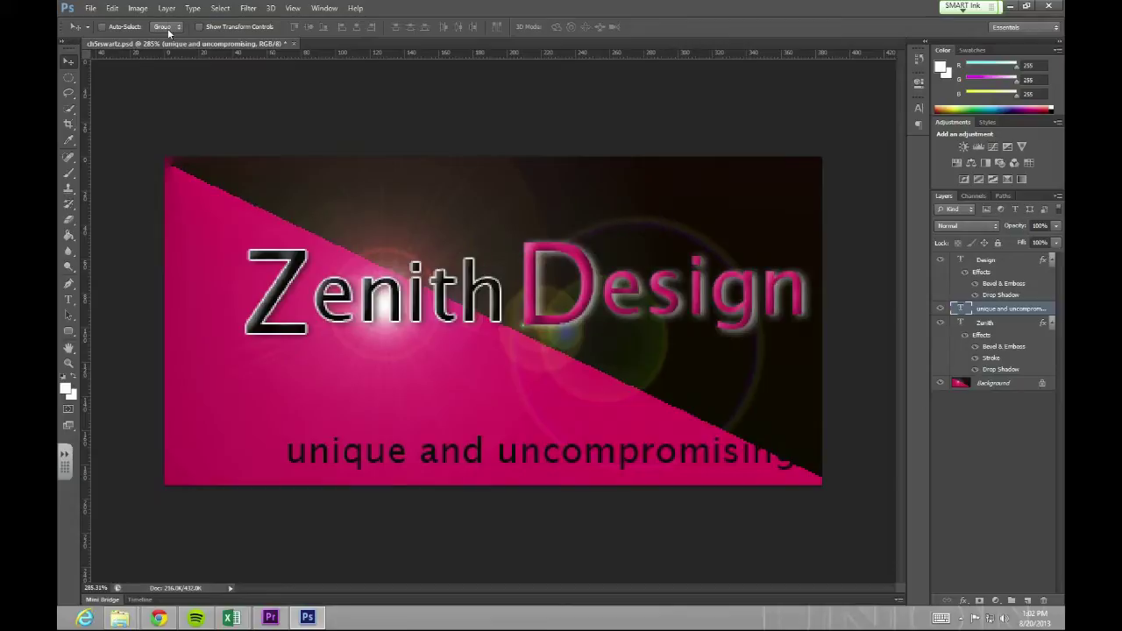
# - Rasterize the tagline layer and apply a Gaussian Blur with a 1.0 pixel radius
pyautogui.click(248, 8)
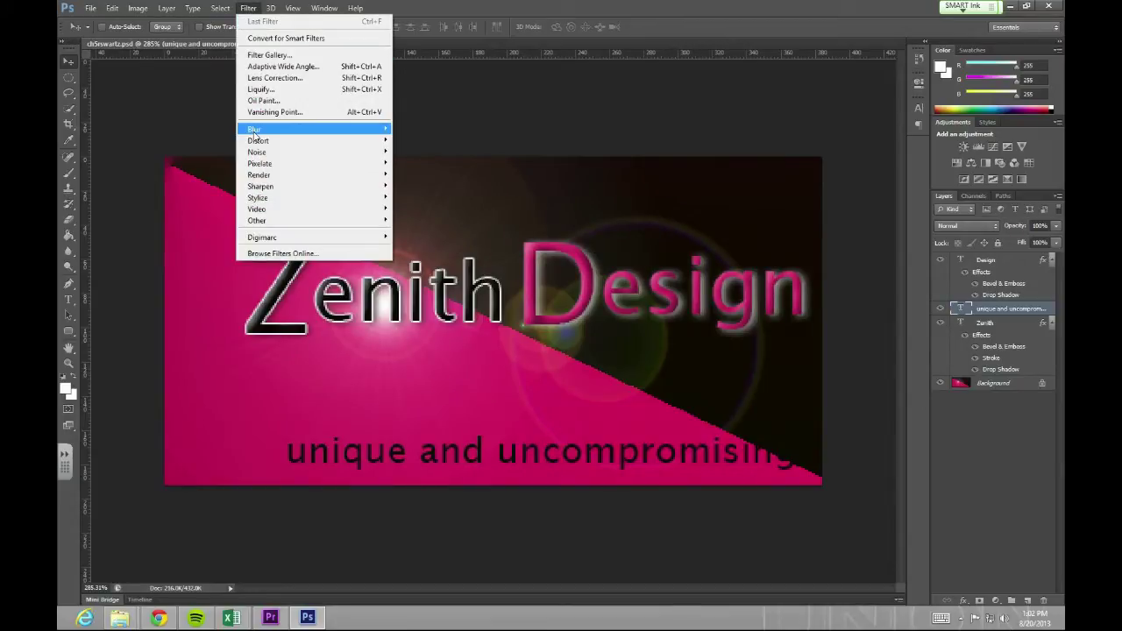
pyautogui.moveTo(263, 129)
pyautogui.click(189, 215)
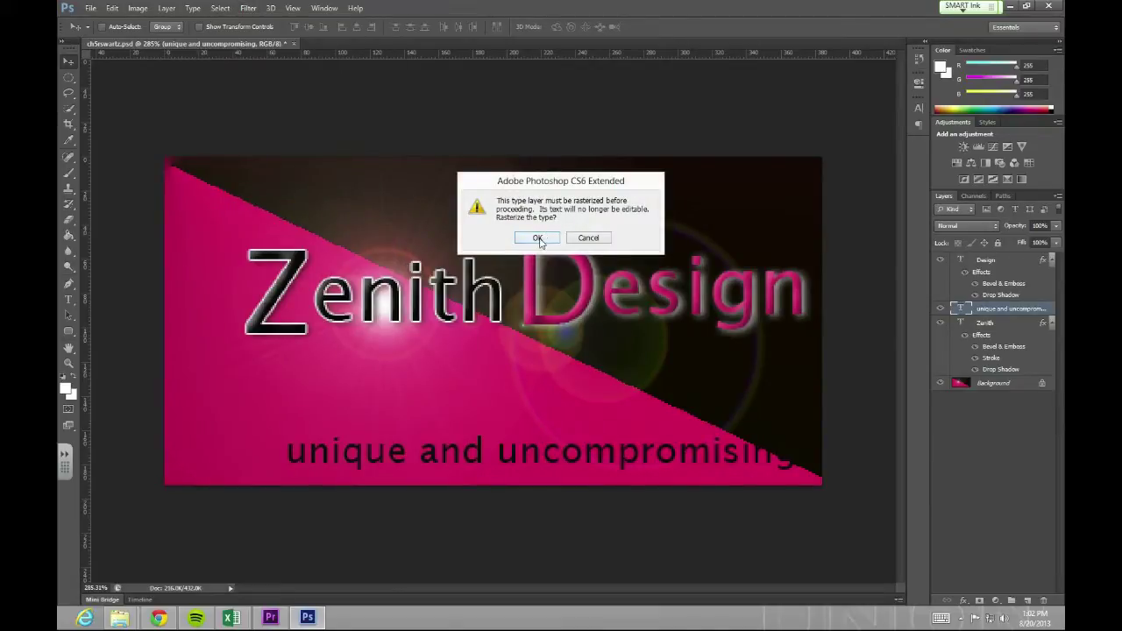
pyautogui.click(538, 238)
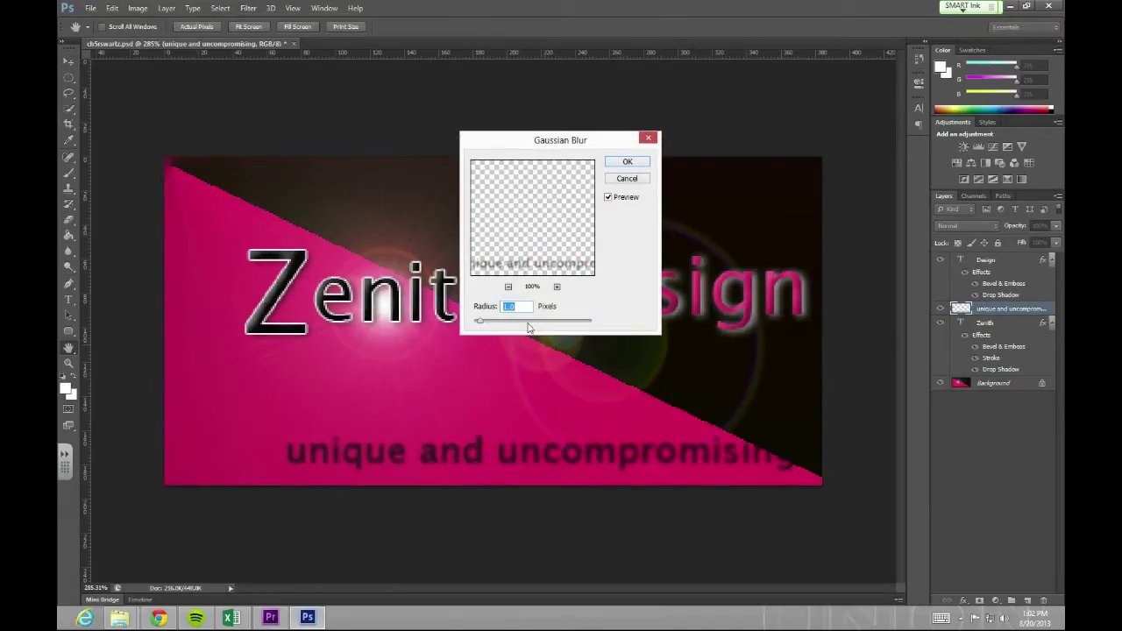
pyautogui.click(628, 164)
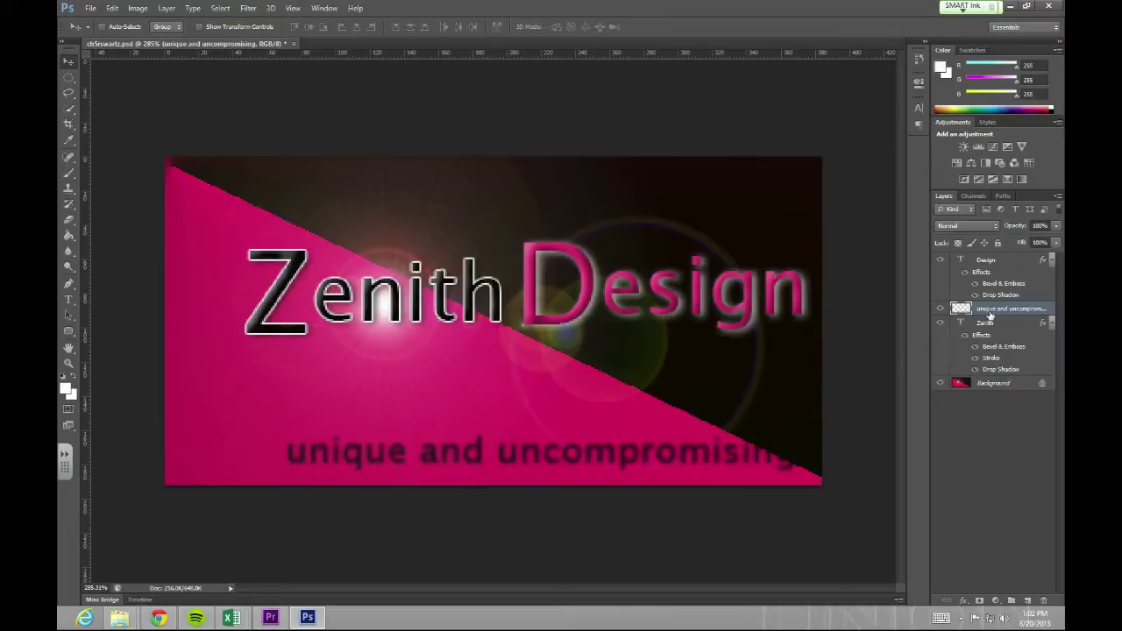
# - Move the blurred tagline left so it lies within the pink area, and save the file
pyautogui.moveTo(446, 455); pyautogui.dragTo(413, 454)
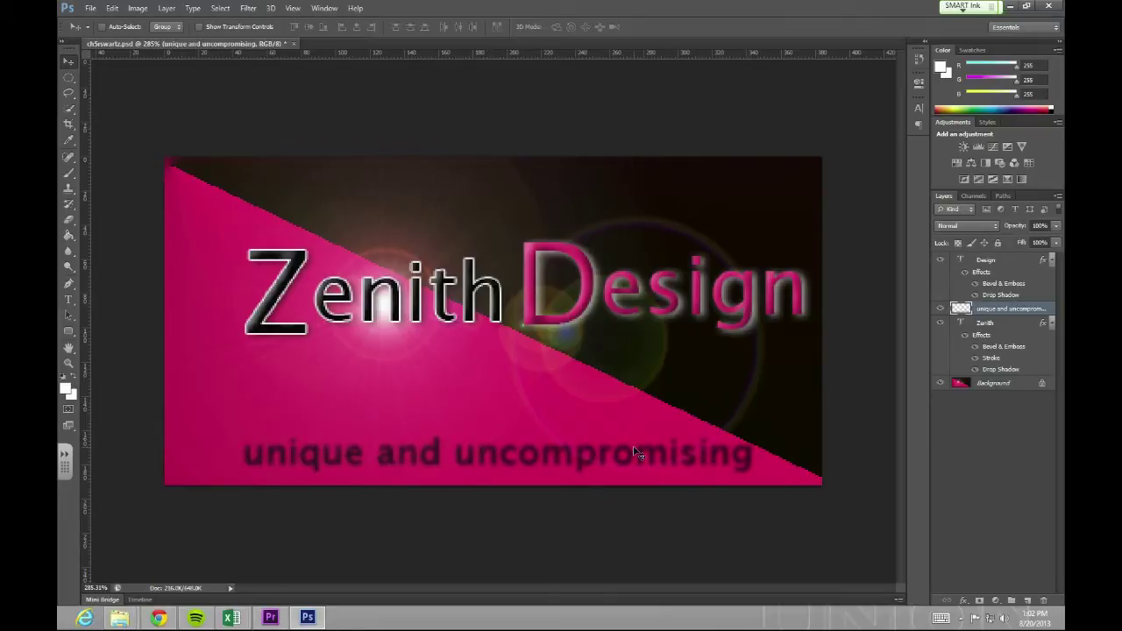
pyautogui.click(90, 8)
pyautogui.click(100, 140)
pyautogui.click(73, 302)
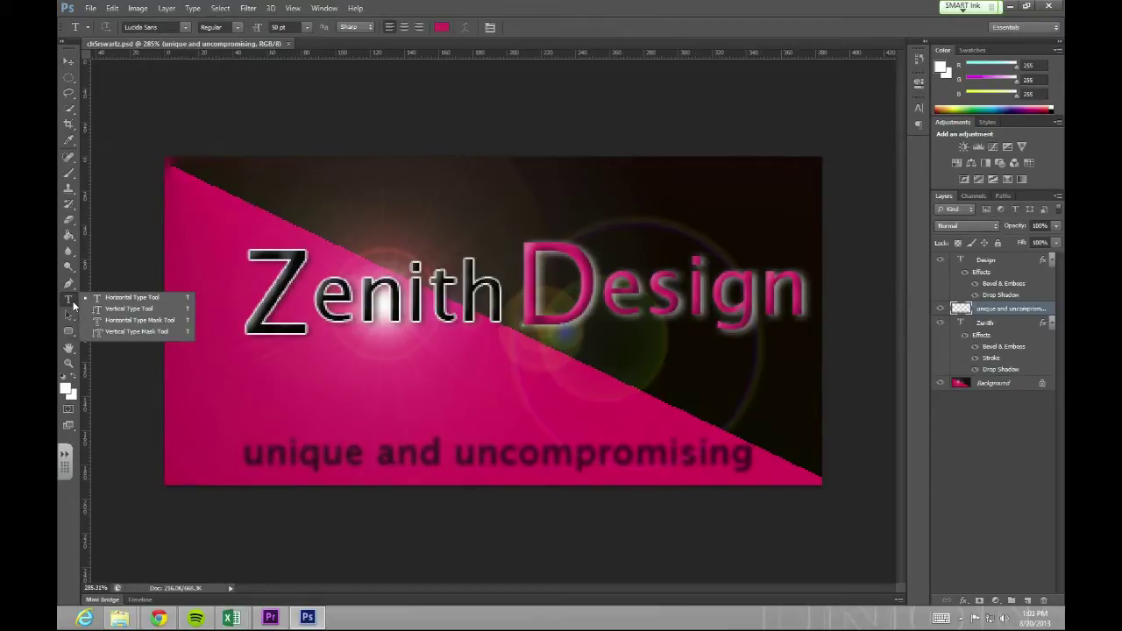
pyautogui.click(73, 302)
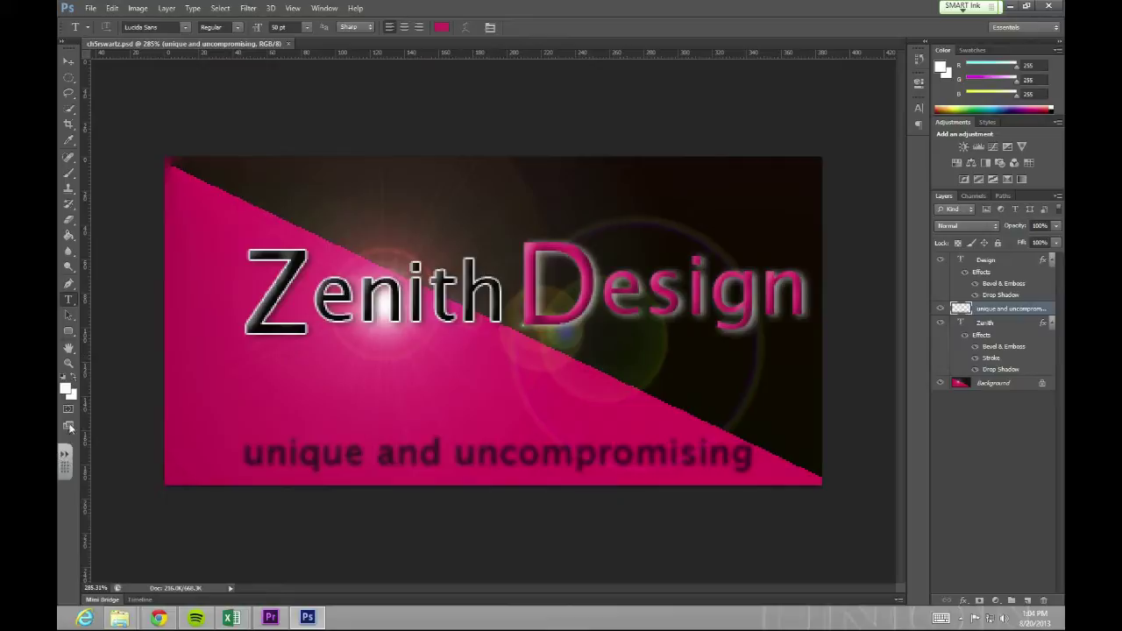
# - Draw a white-filled ellipse shape about 138 by 52 px below the "Design" text with the Ellipse tool
pyautogui.click(70, 331)
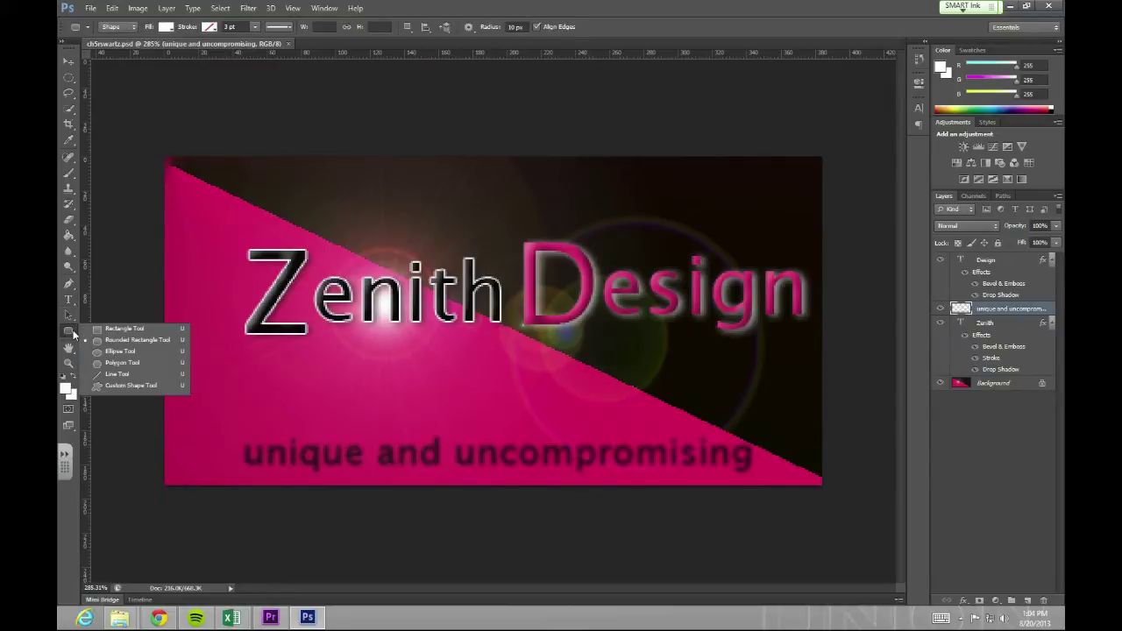
pyautogui.click(111, 352)
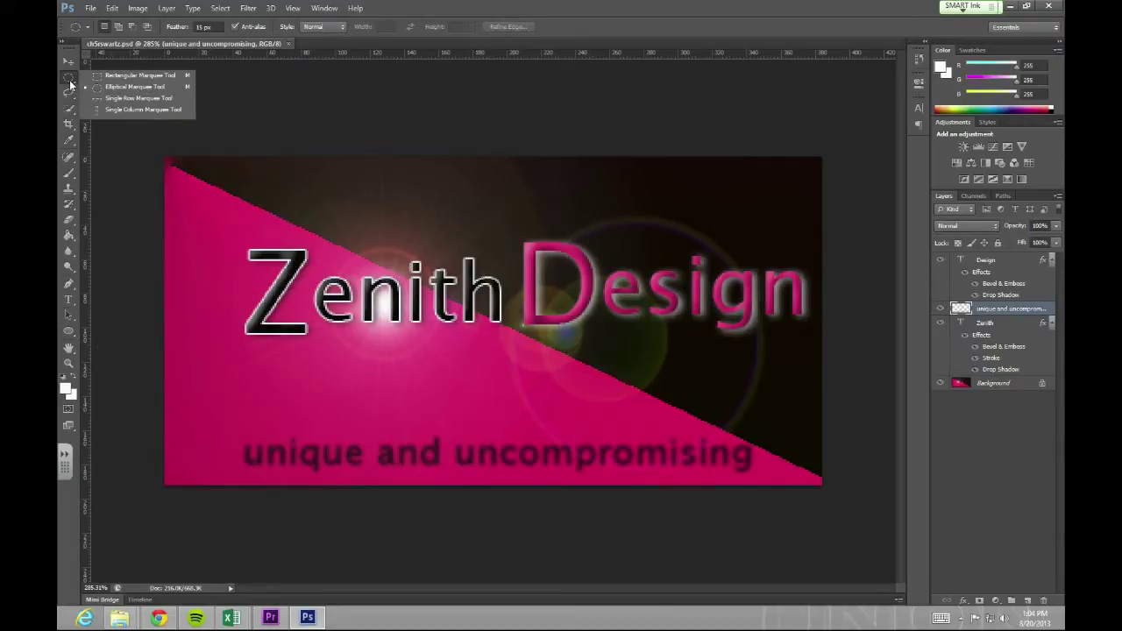
pyautogui.click(70, 335)
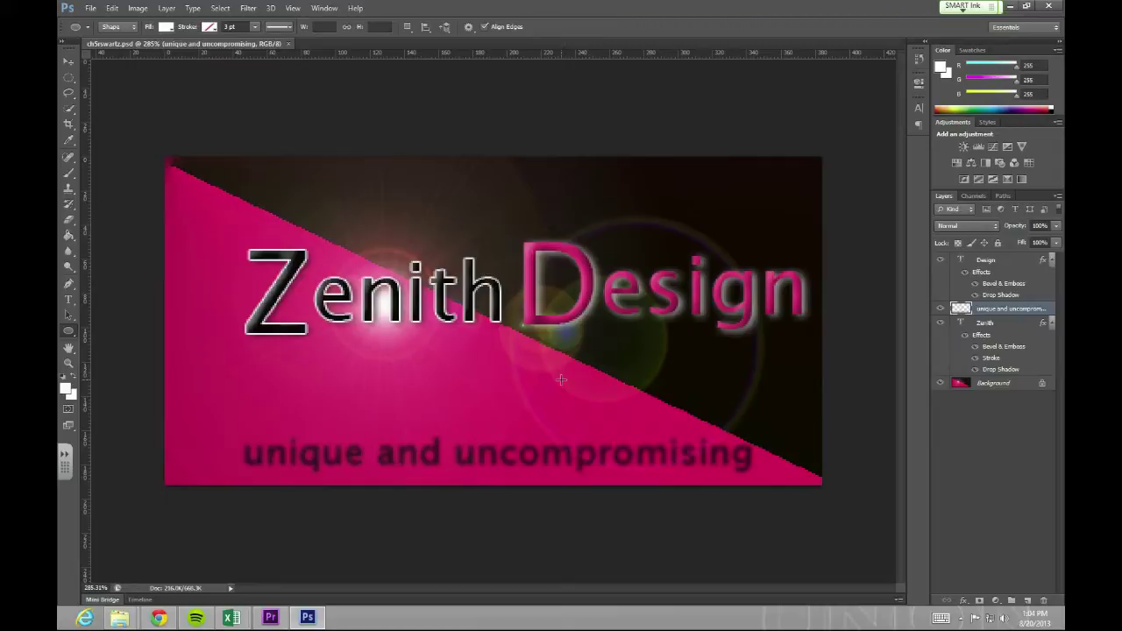
pyautogui.moveTo(546, 358); pyautogui.dragTo(776, 440)
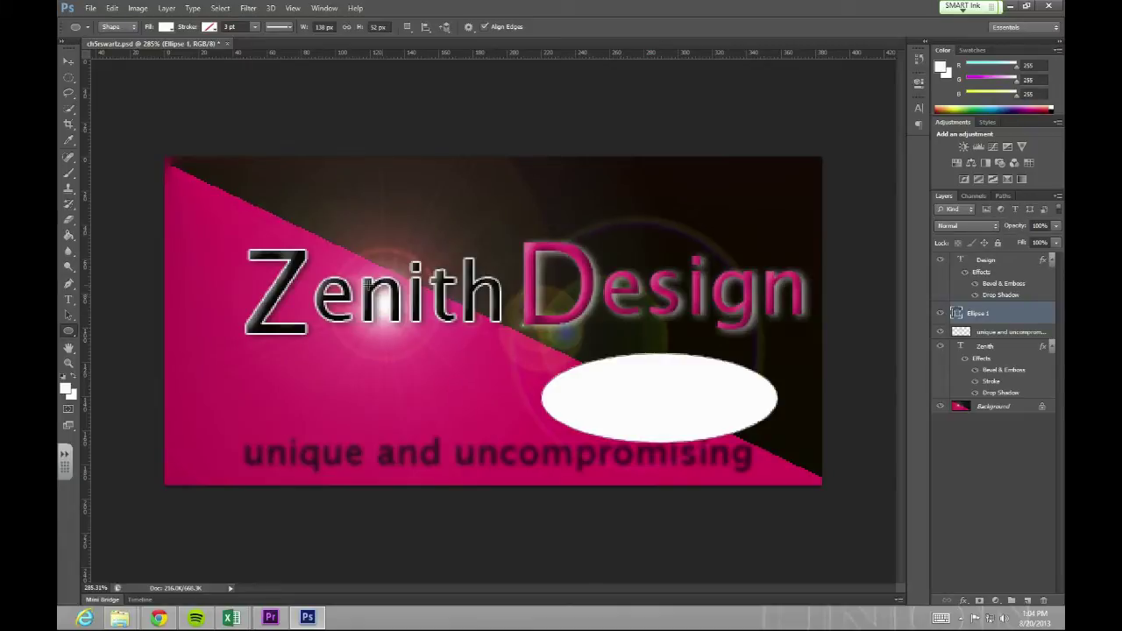
# - Start a text layer with the Type tool on the white ellipse's path and set the text size to 16 pt
pyautogui.click(73, 300)
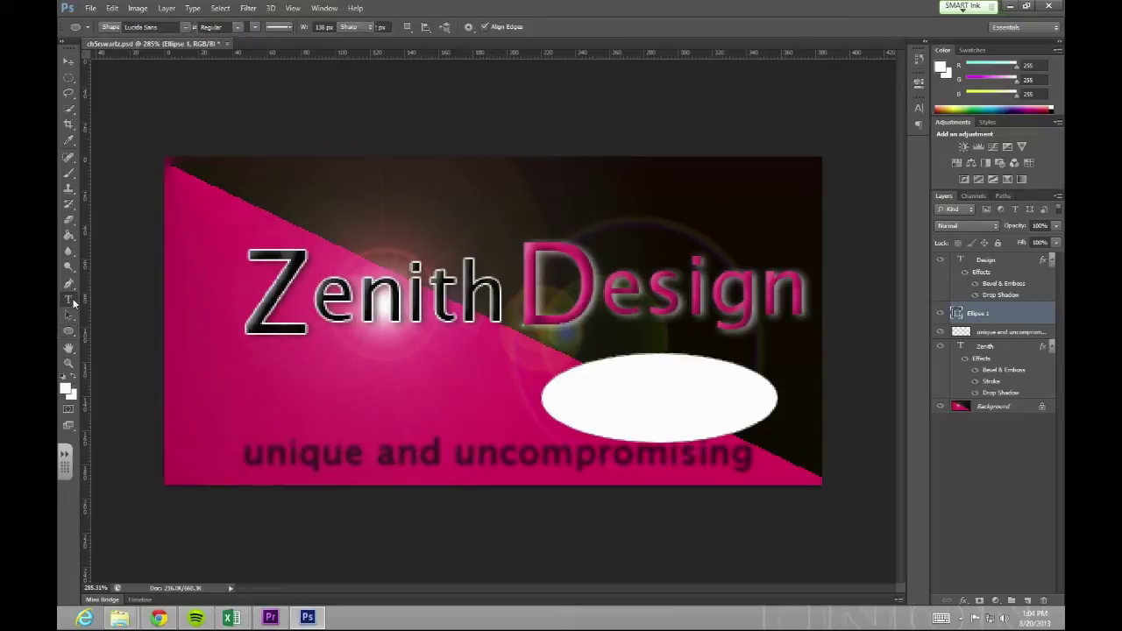
pyautogui.click(122, 299)
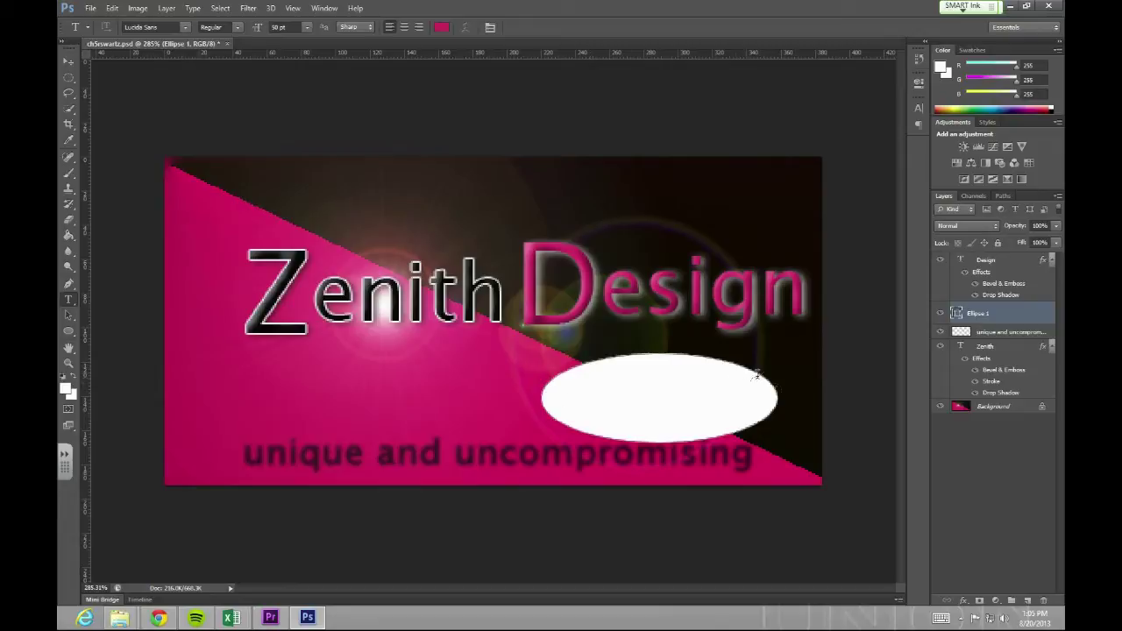
pyautogui.click(546, 383)
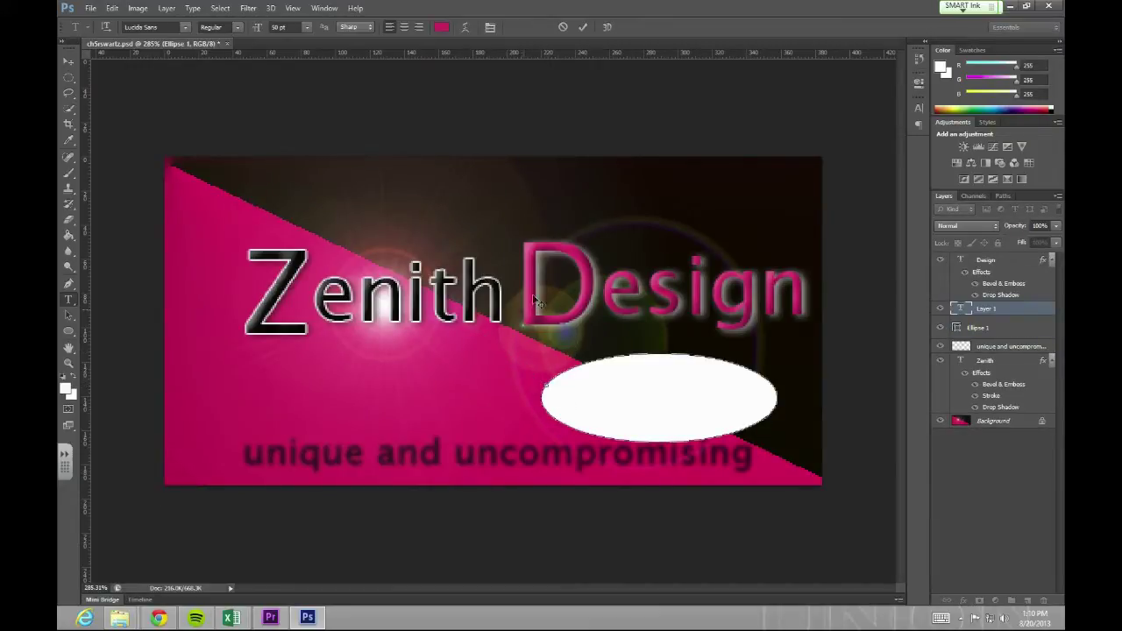
pyautogui.doubleClick(277, 27)
# - Set the text colour to a bright yellow
pyautogui.click(444, 29)
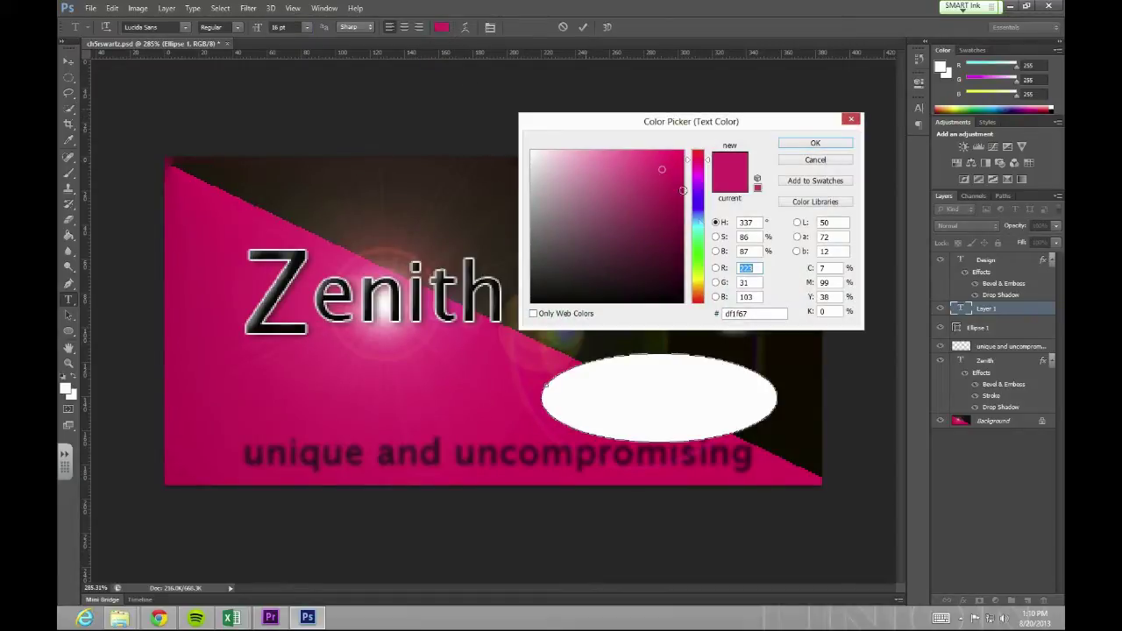
pyautogui.moveTo(704, 283); pyautogui.dragTo(704, 278)
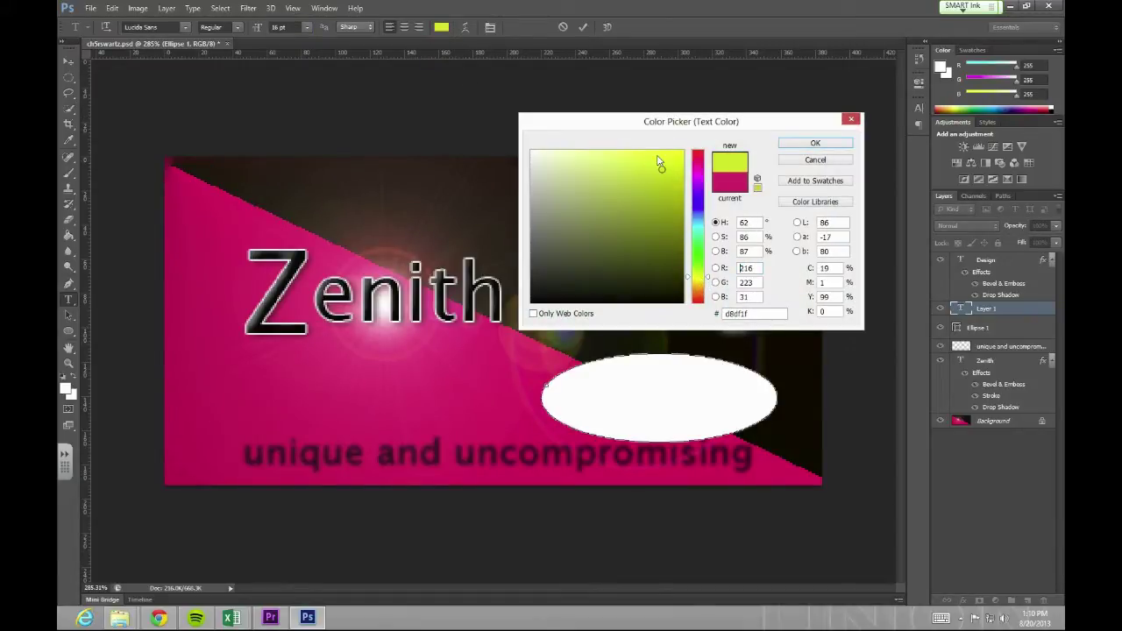
pyautogui.click(601, 154)
pyautogui.click(709, 278)
pyautogui.press('Up')
pyautogui.press('Up')
pyautogui.press('Up')
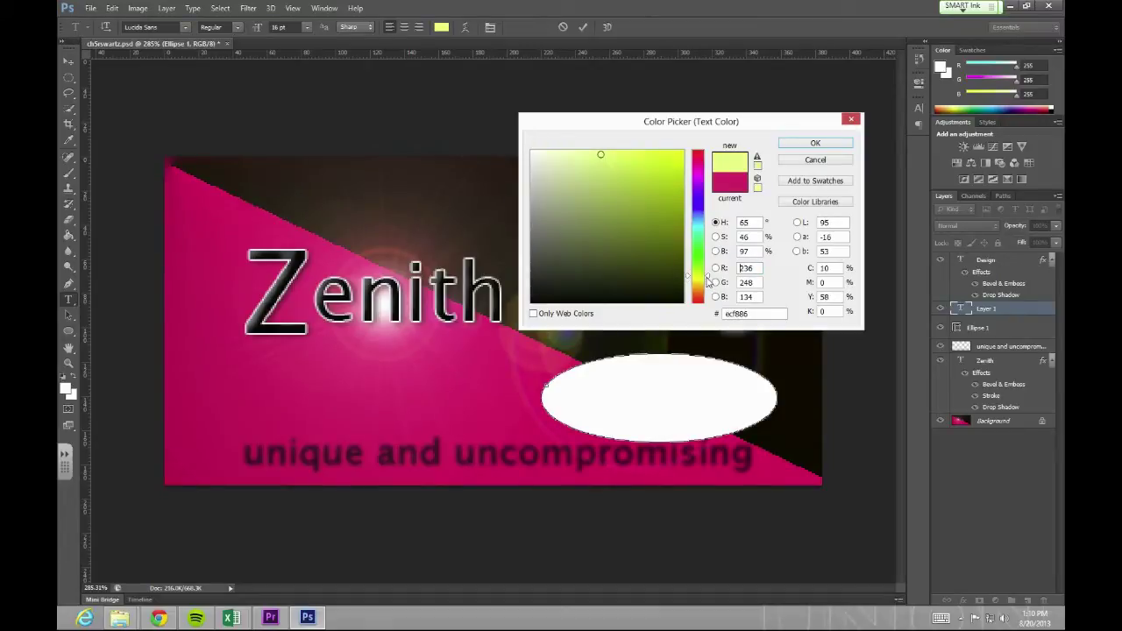
pyautogui.click(679, 154)
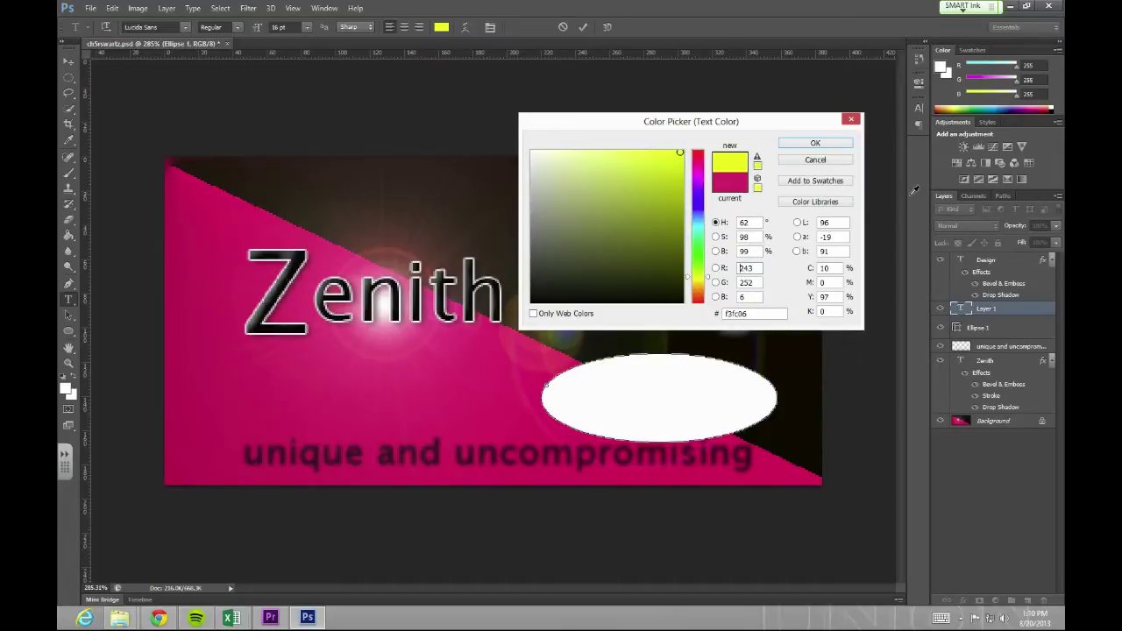
pyautogui.click(970, 51)
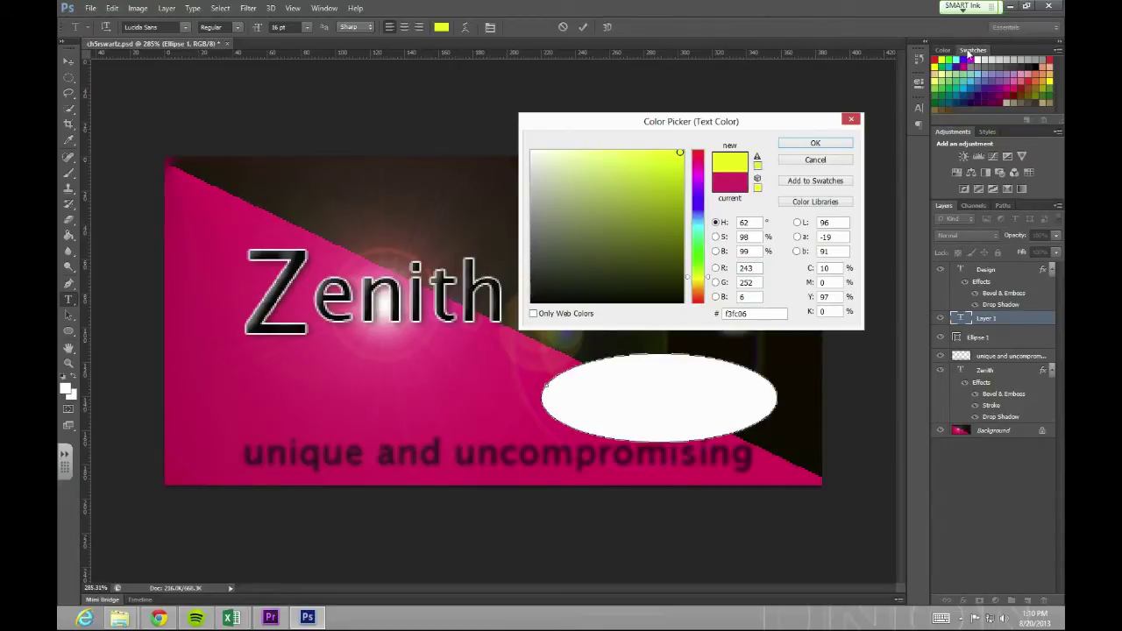
pyautogui.click(943, 56)
pyautogui.click(796, 144)
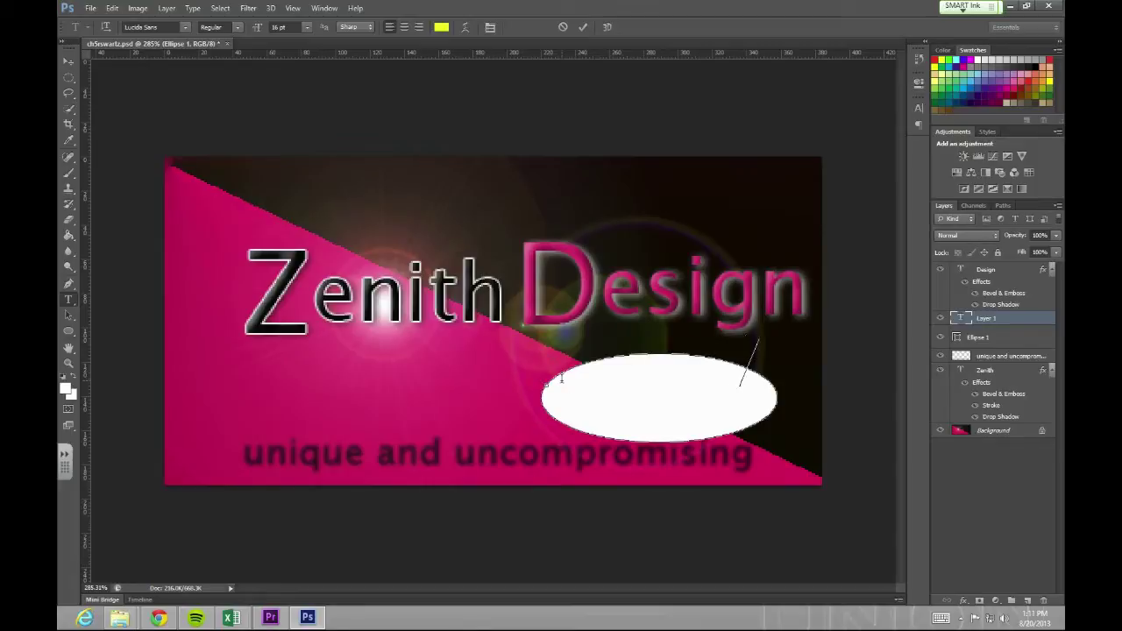
# - Enter "Founded in 2002" along the ellipse path and set its font to Arial
pyautogui.write('Founded in 20')
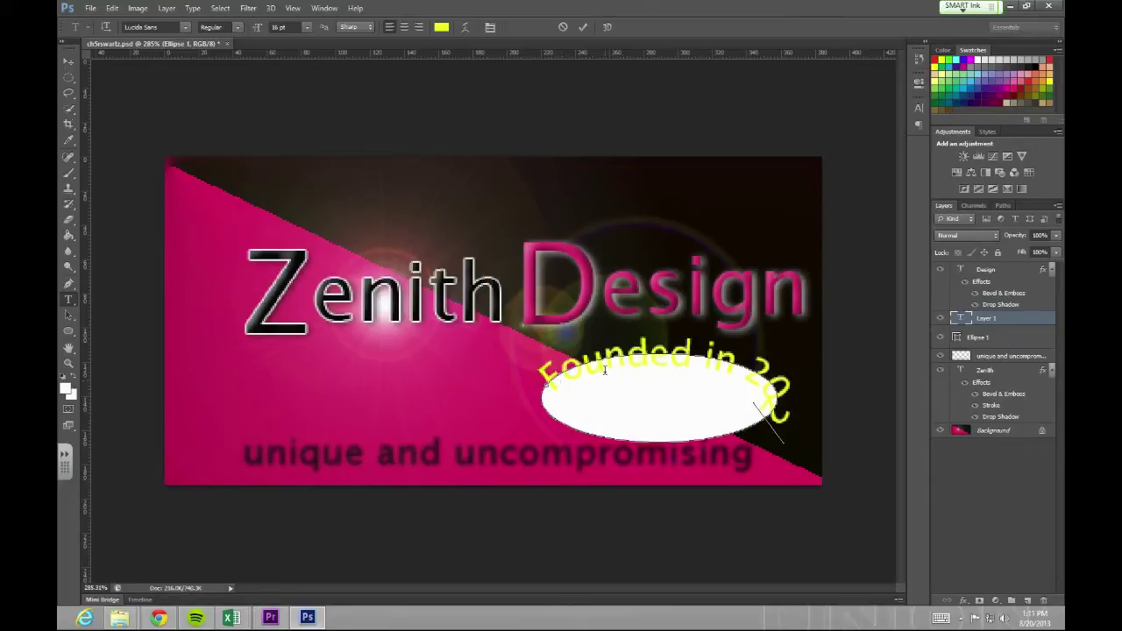
pyautogui.write('02')
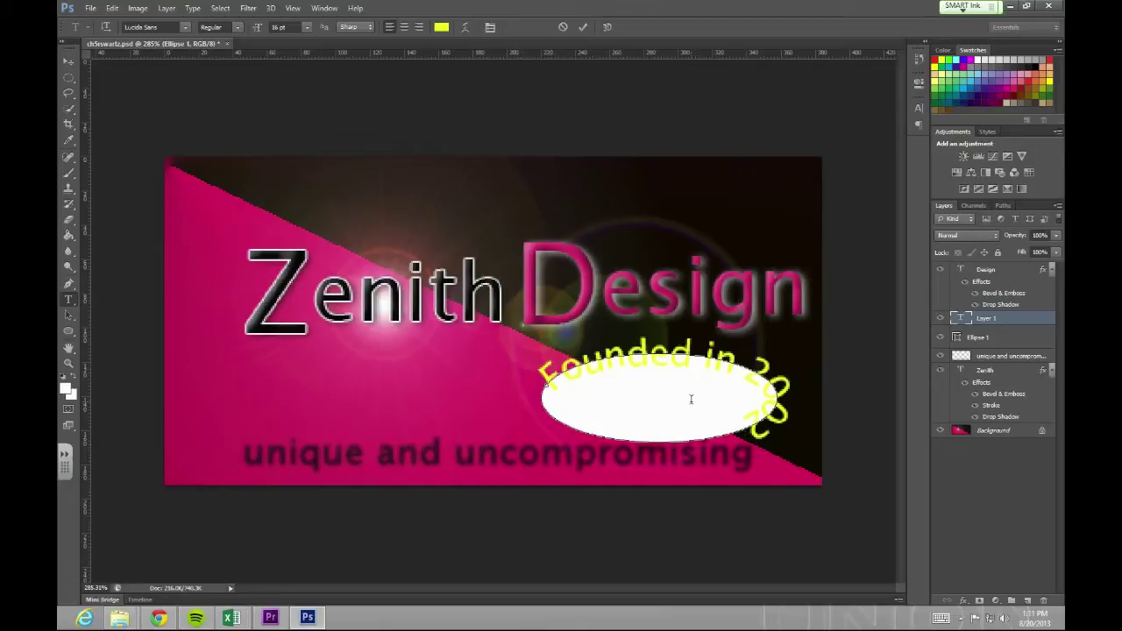
pyautogui.moveTo(747, 429); pyautogui.dragTo(545, 379)
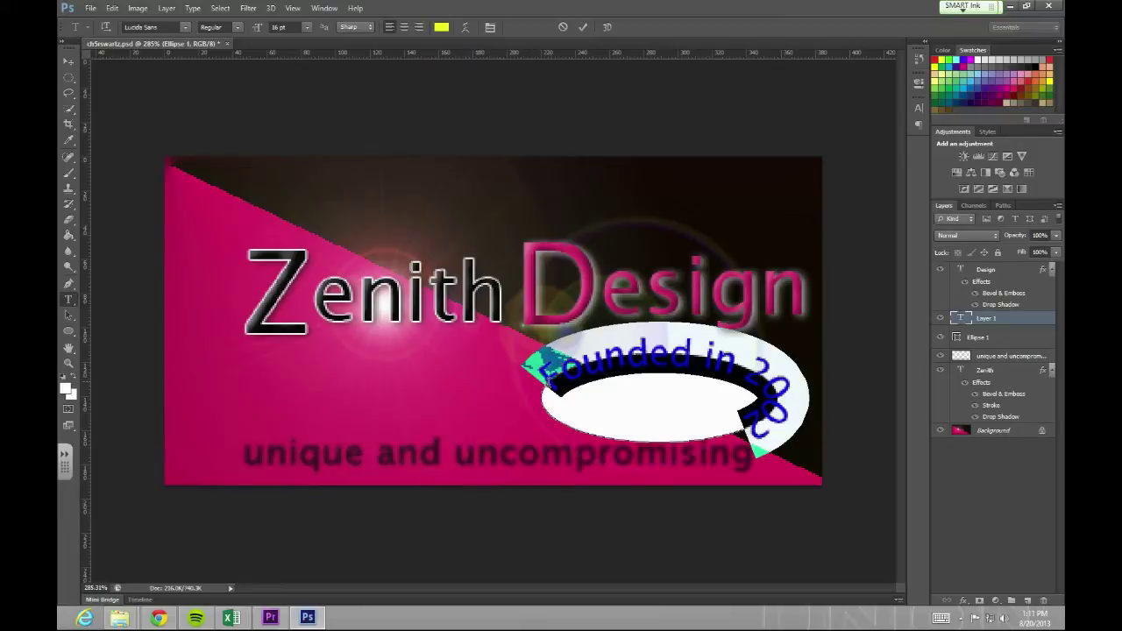
pyautogui.click(186, 29)
pyautogui.moveTo(315, 230); pyautogui.dragTo(301, 63)
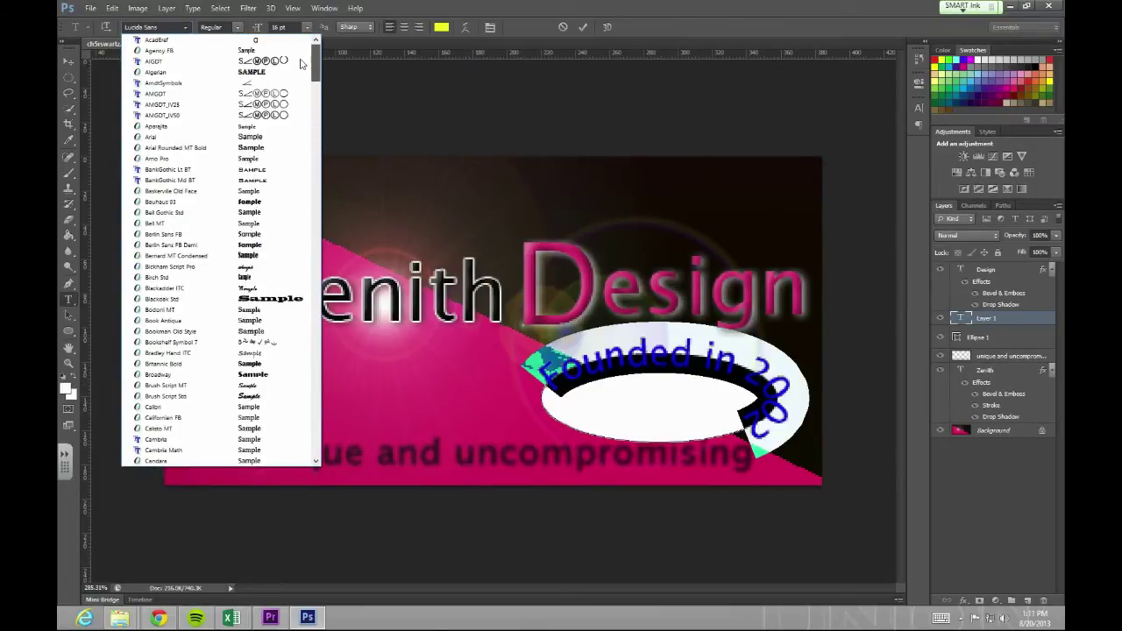
pyautogui.click(200, 137)
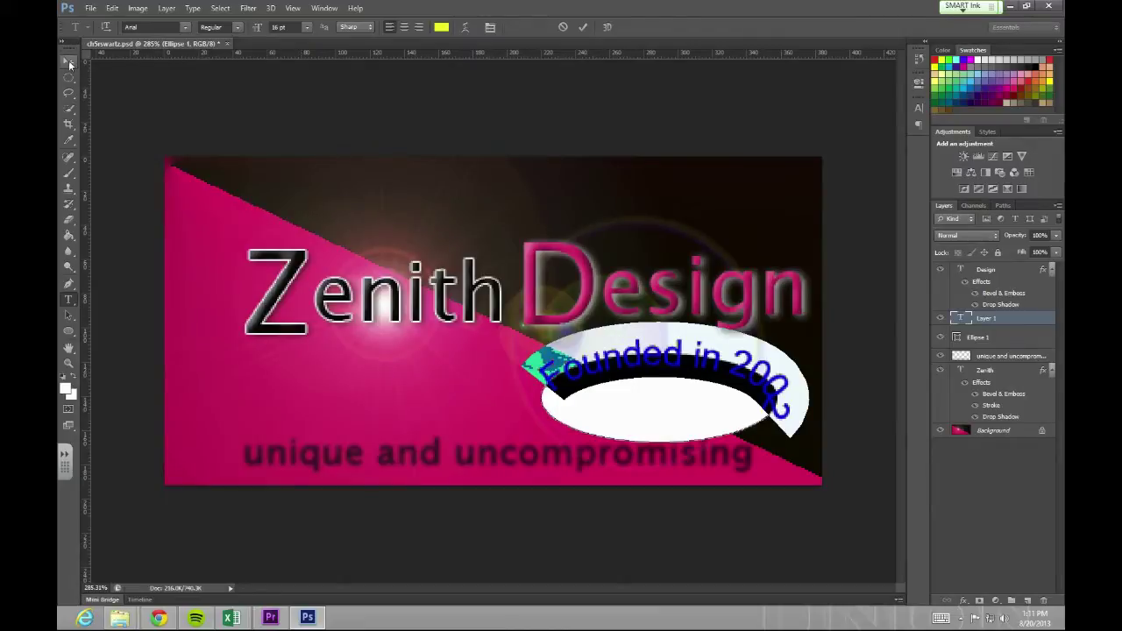
# - Try to shift the "Founded in 2002" text along the ellipse path
pyautogui.click(664, 345)
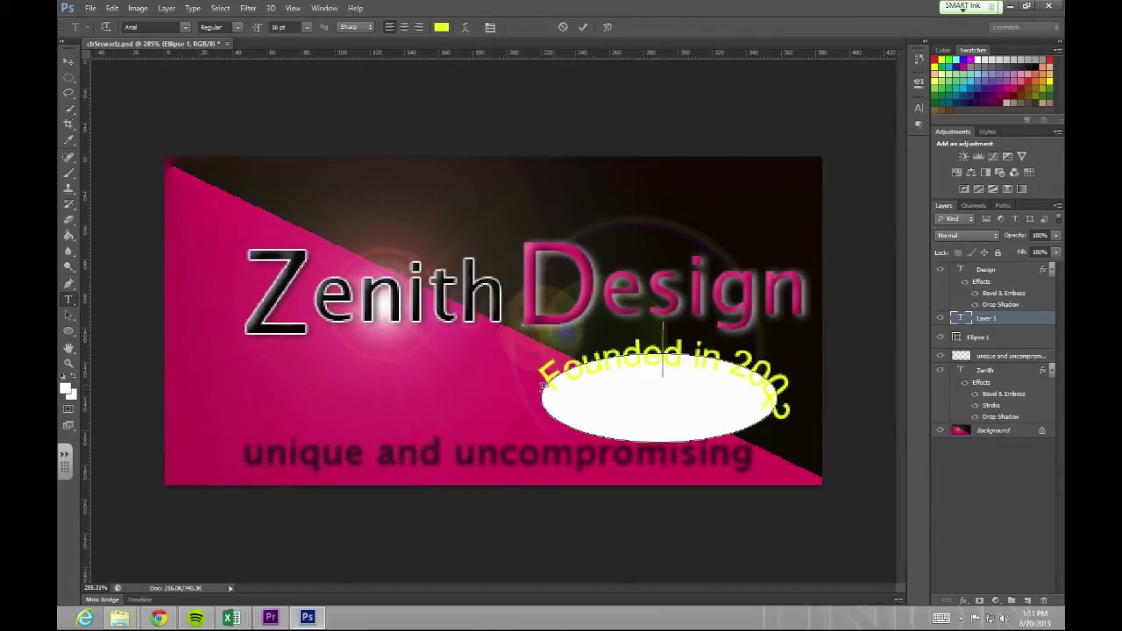
pyautogui.click(68, 61)
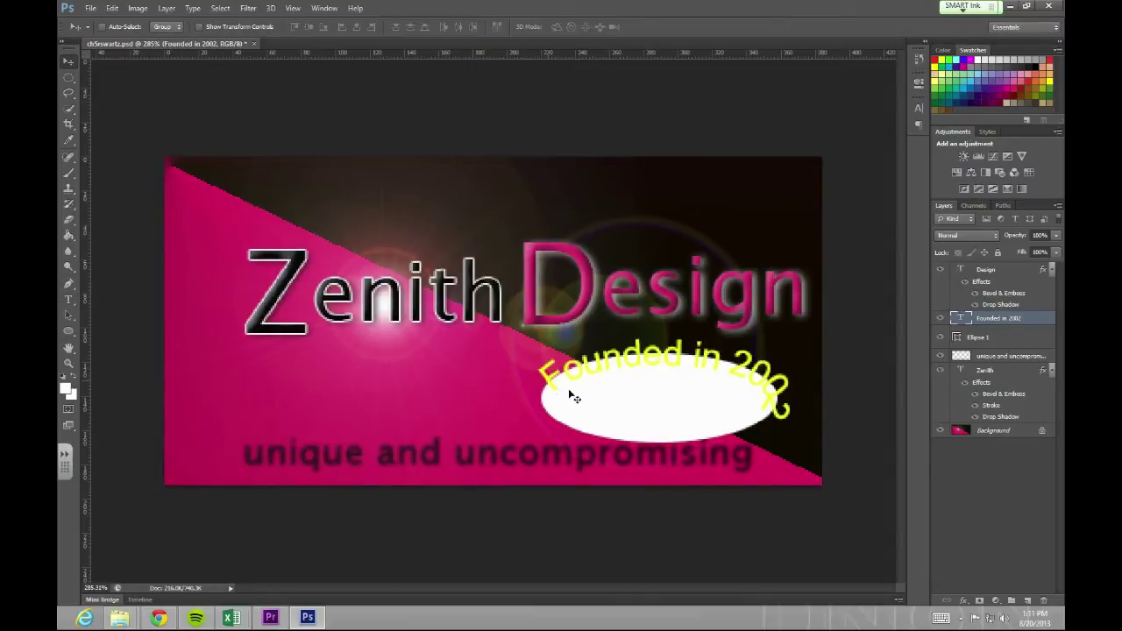
pyautogui.doubleClick(957, 317)
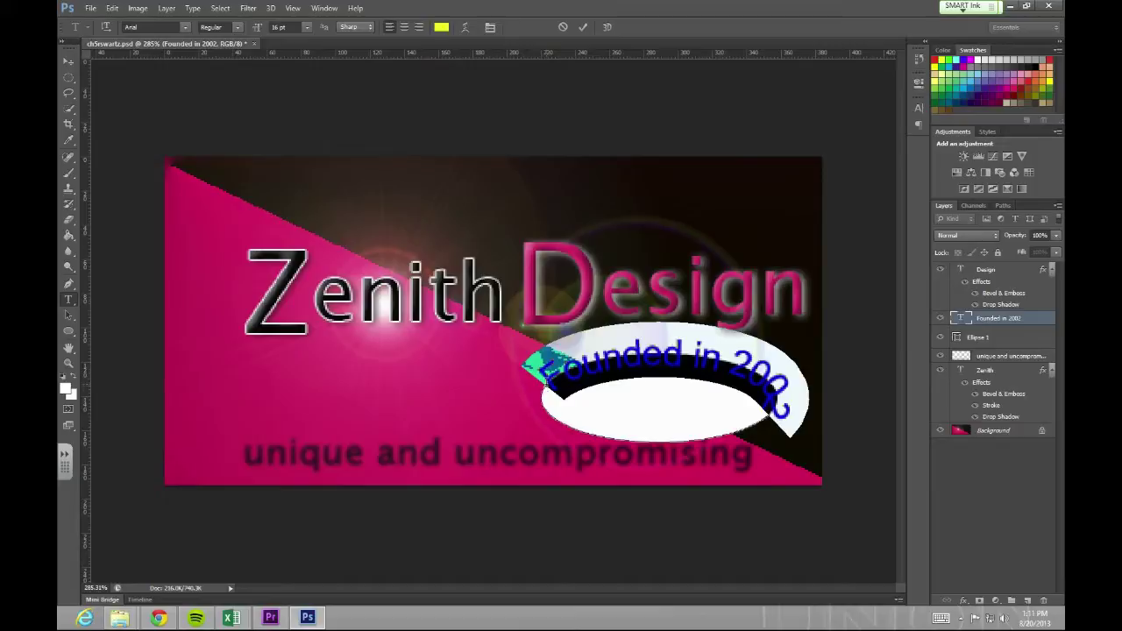
pyautogui.click(544, 386)
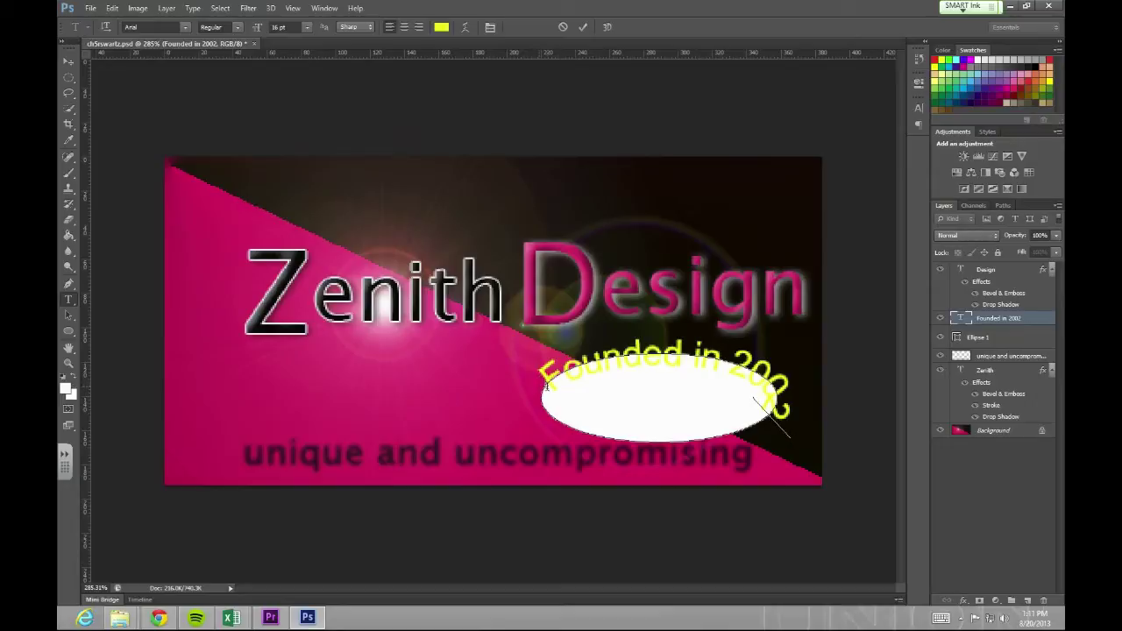
pyautogui.press('ctrl')
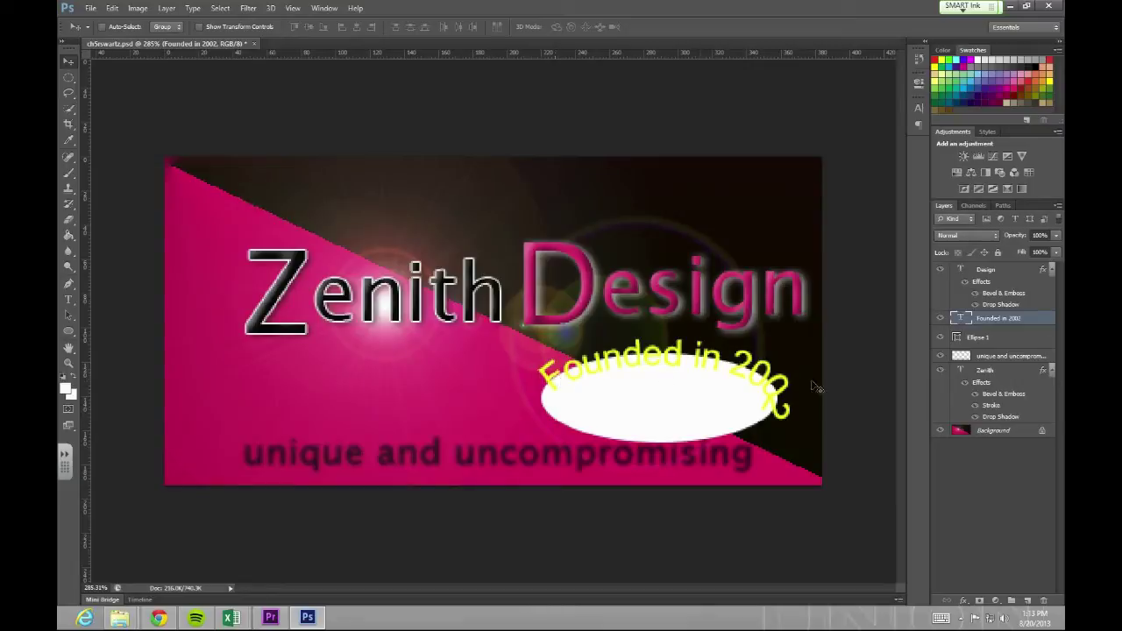
pyautogui.press('t')
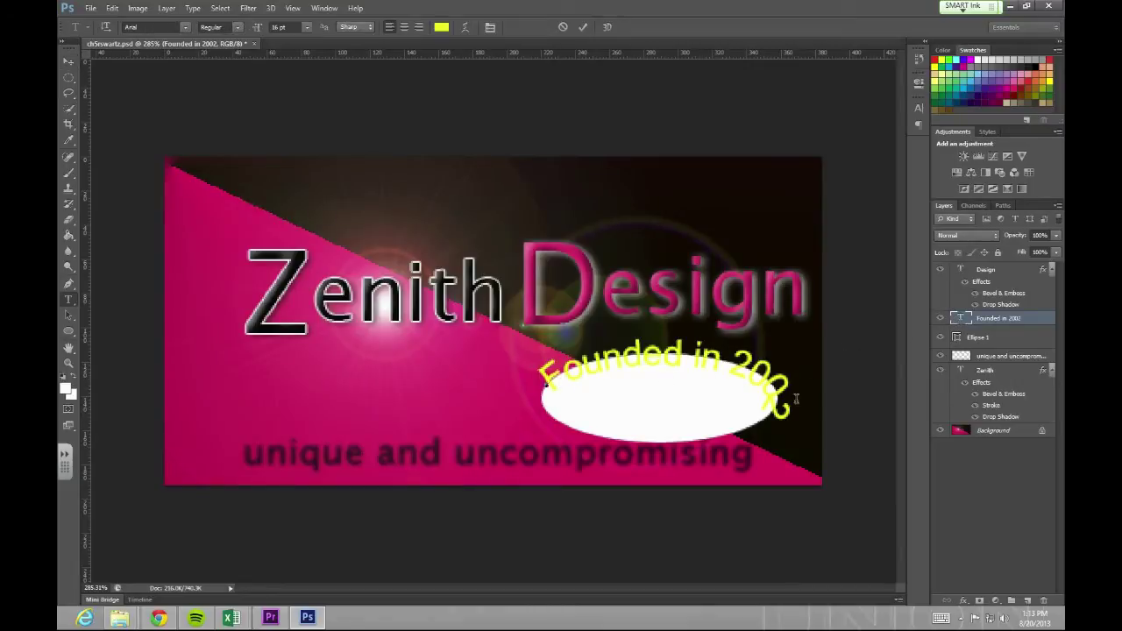
pyautogui.moveTo(796, 399); pyautogui.dragTo(692, 398)
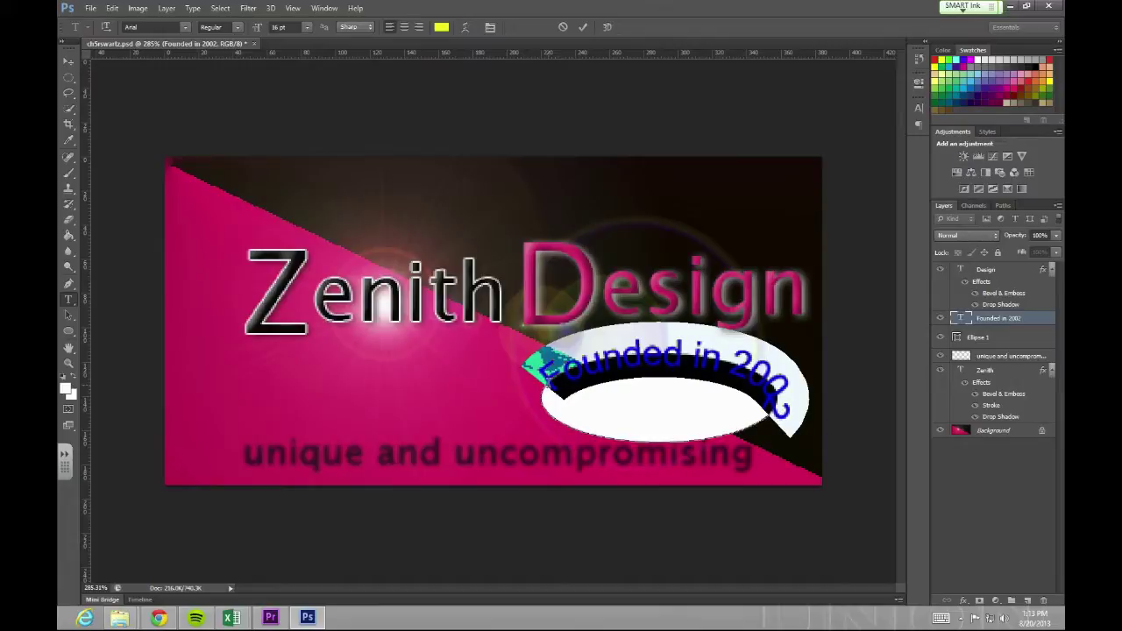
# - Delete the curved text layer and re-enter "Founded in 2002" on the ellipse path, starting at the ellipse's leftmost point
pyautogui.moveTo(999, 318); pyautogui.dragTo(1043, 600)
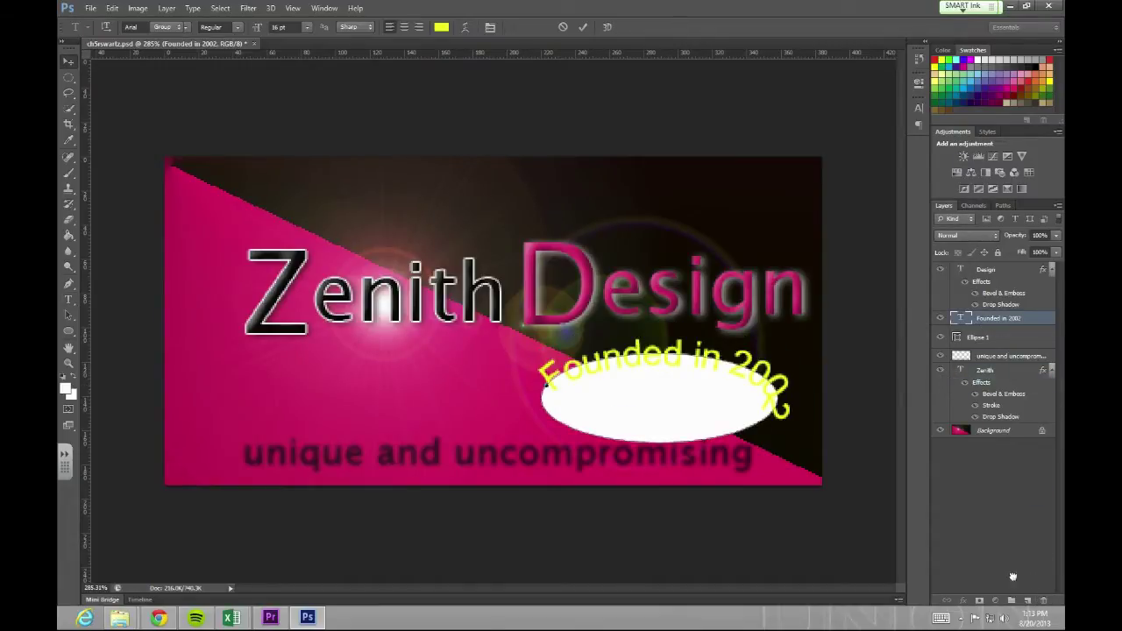
pyautogui.press('v')
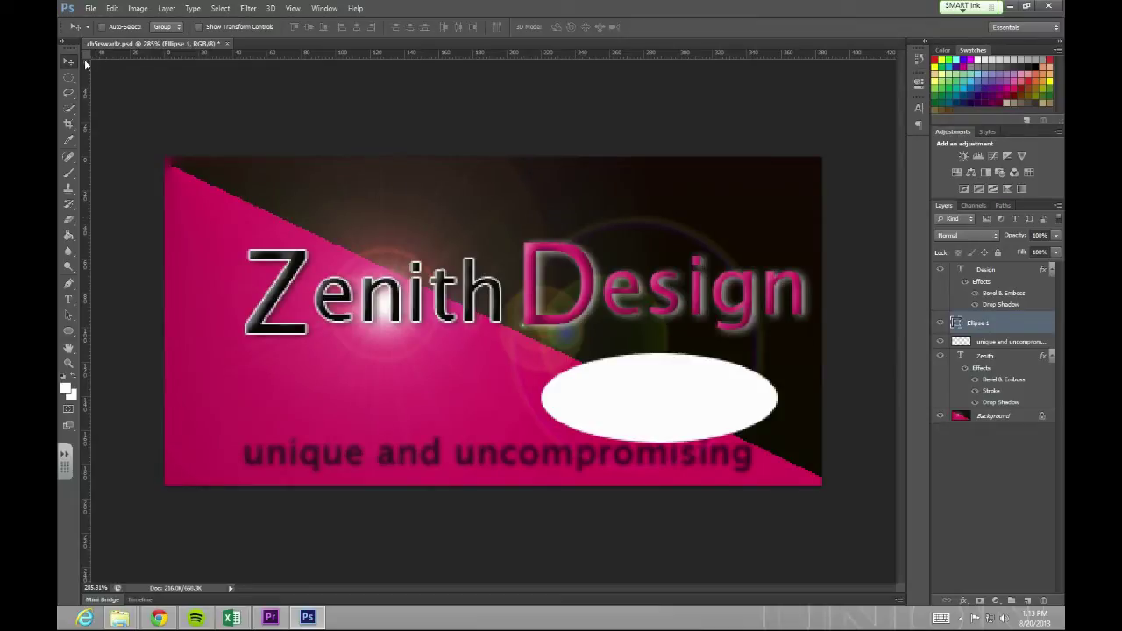
pyautogui.click(68, 299)
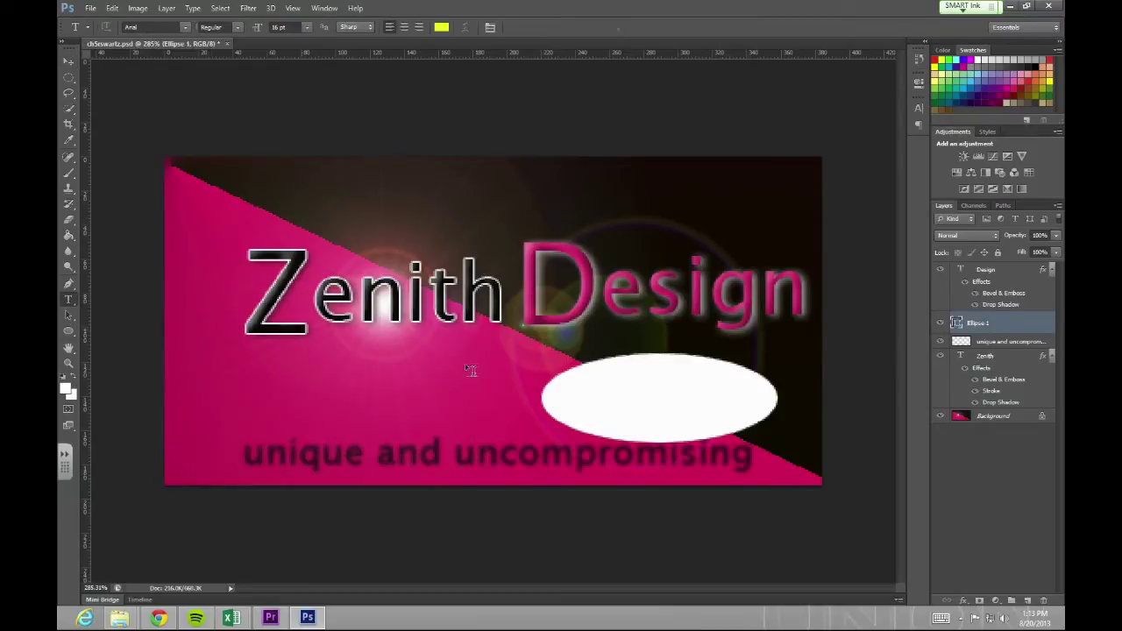
pyautogui.click(544, 390)
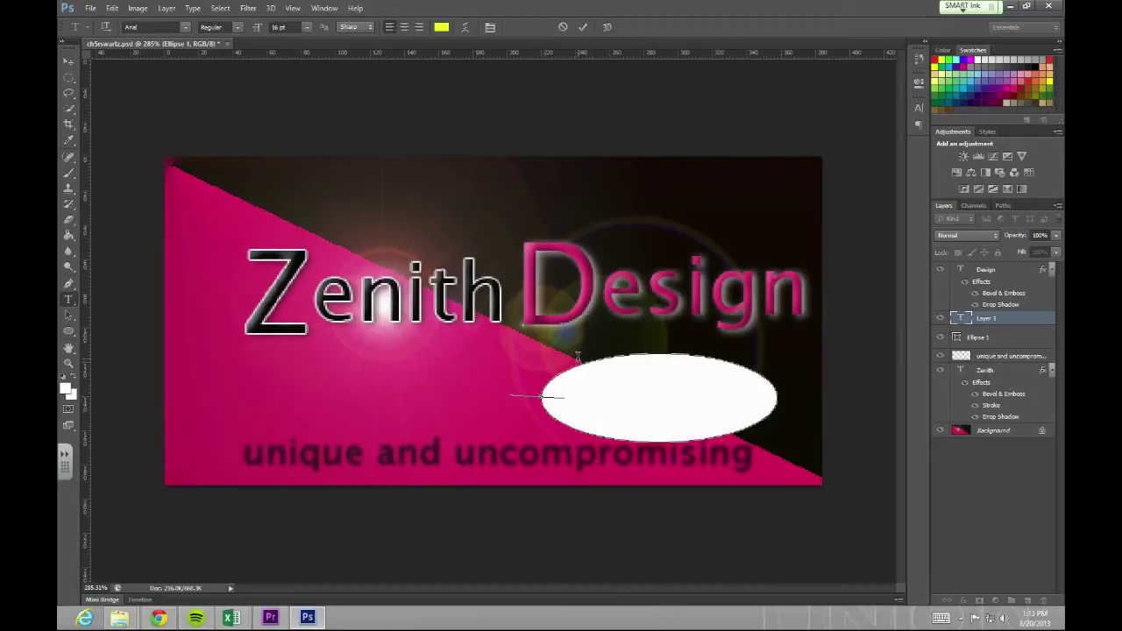
pyautogui.write('founded in 2002')
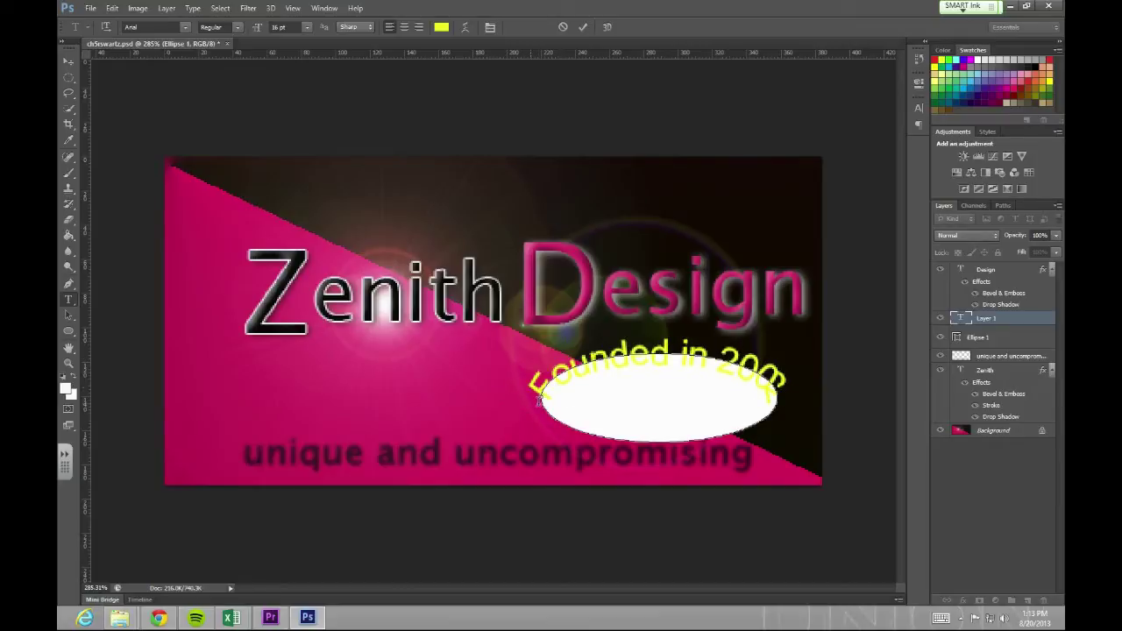
pyautogui.write('2')
# - Set the baseline shift of the whole "Founded in 2002" text to 0 pt and hide the Ellipse 1 layer
pyautogui.click(918, 108)
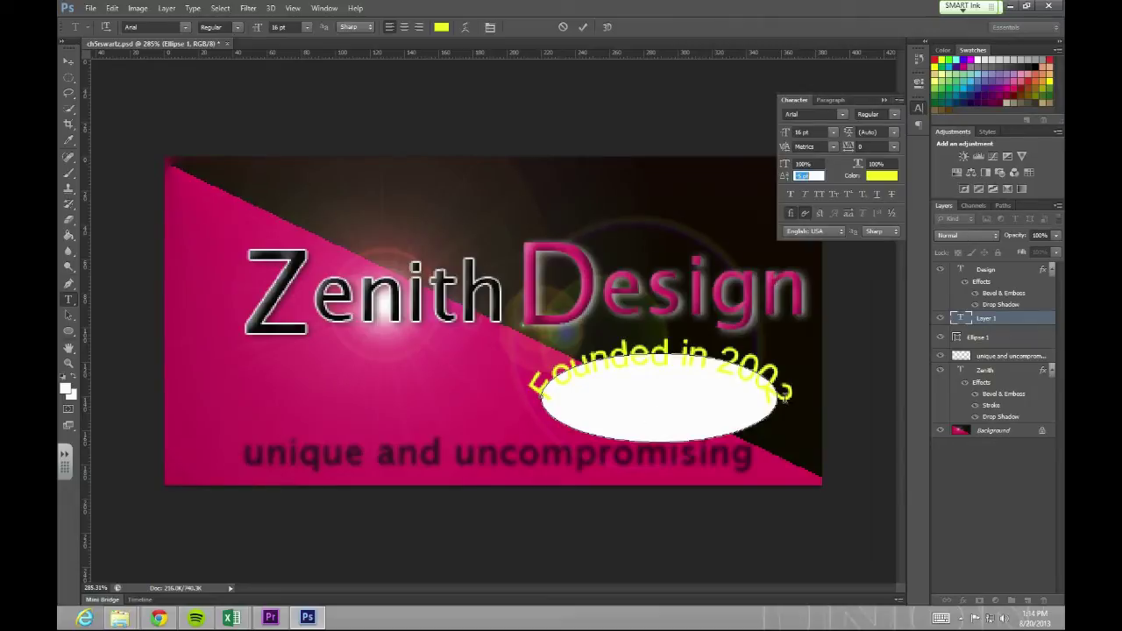
pyautogui.moveTo(702, 350); pyautogui.dragTo(529, 416)
pyautogui.moveTo(775, 396); pyautogui.dragTo(529, 379)
pyautogui.click(802, 176)
pyautogui.write('0')
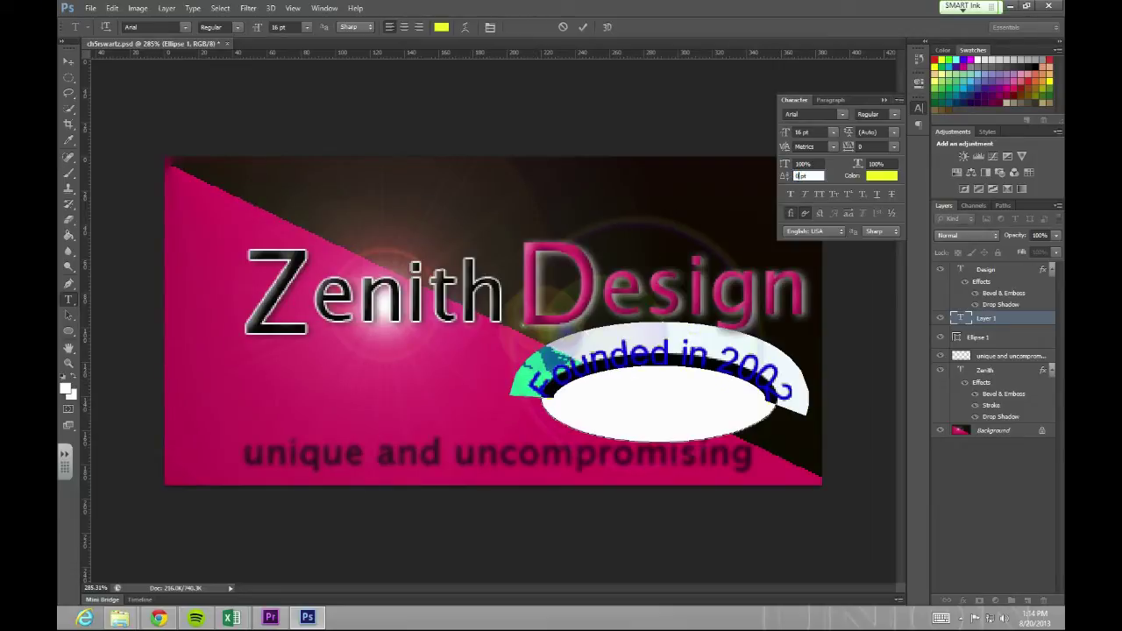
pyautogui.press('Return')
pyautogui.click(610, 400)
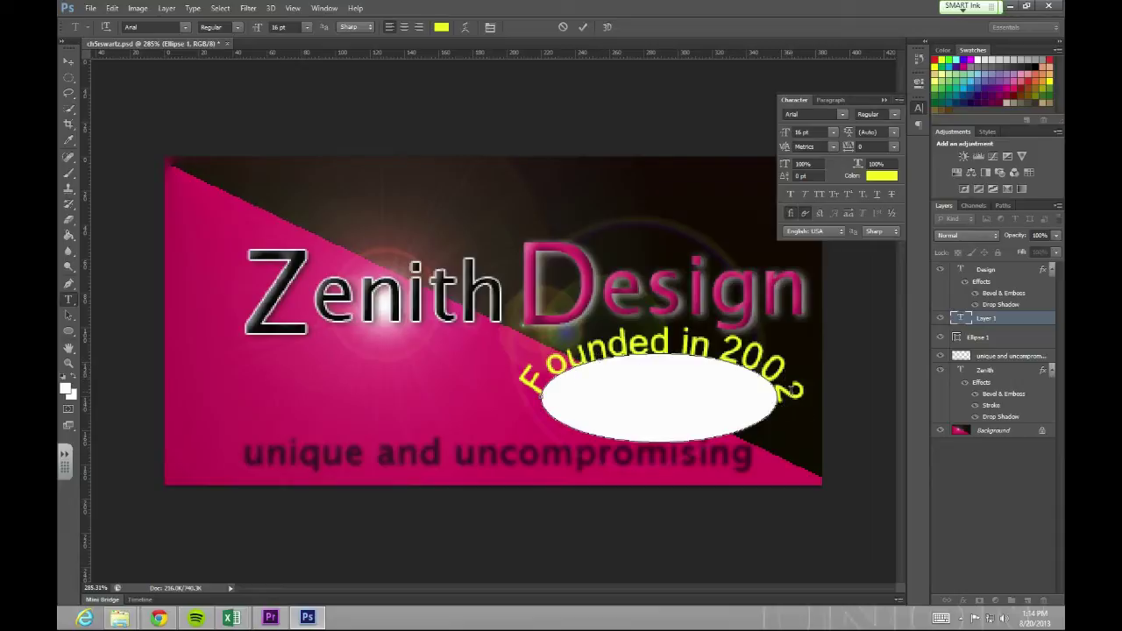
pyautogui.click(940, 337)
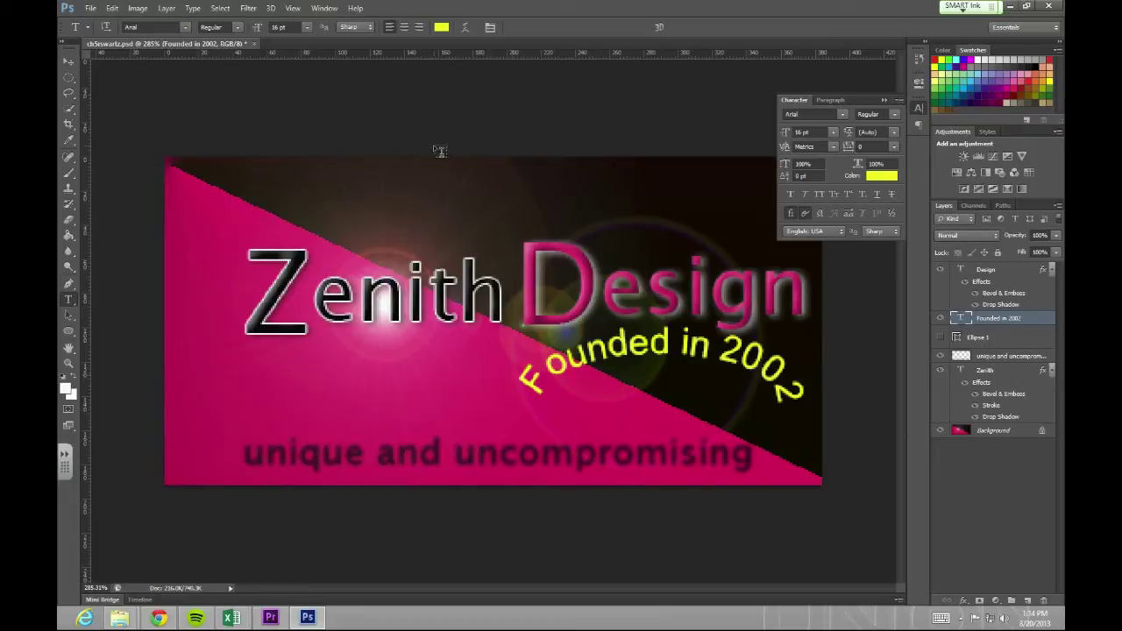
# - Draw an ellipse with no fill, about 156 by 56 px, below the "Zenith" text, and briefly show the white ellipse for comparison
pyautogui.click(69, 331)
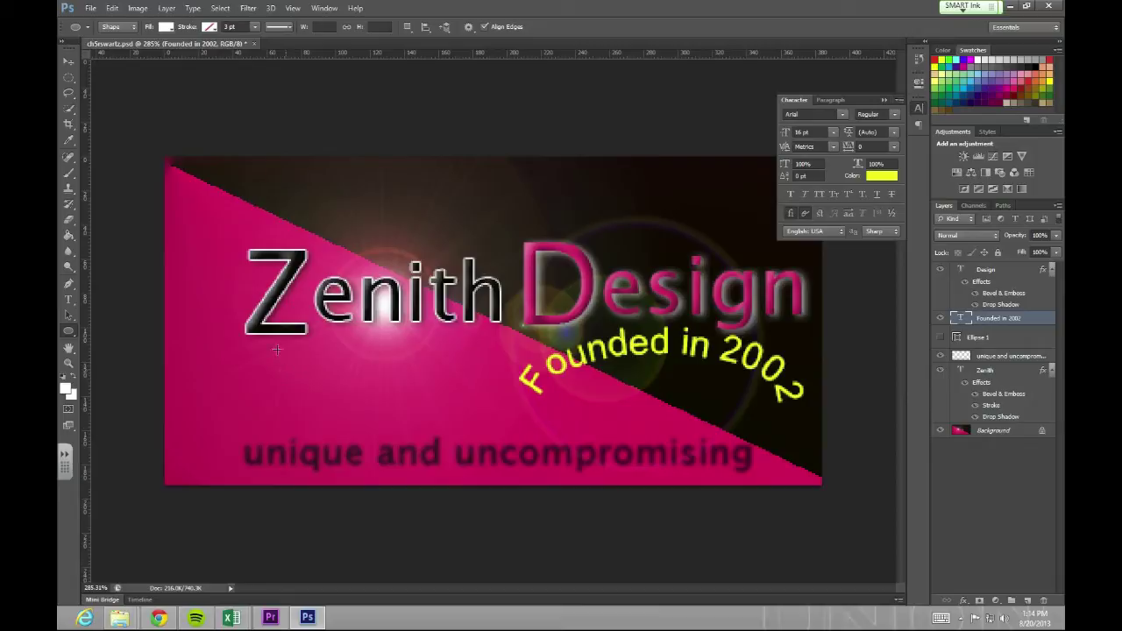
pyautogui.click(167, 28)
pyautogui.click(116, 50)
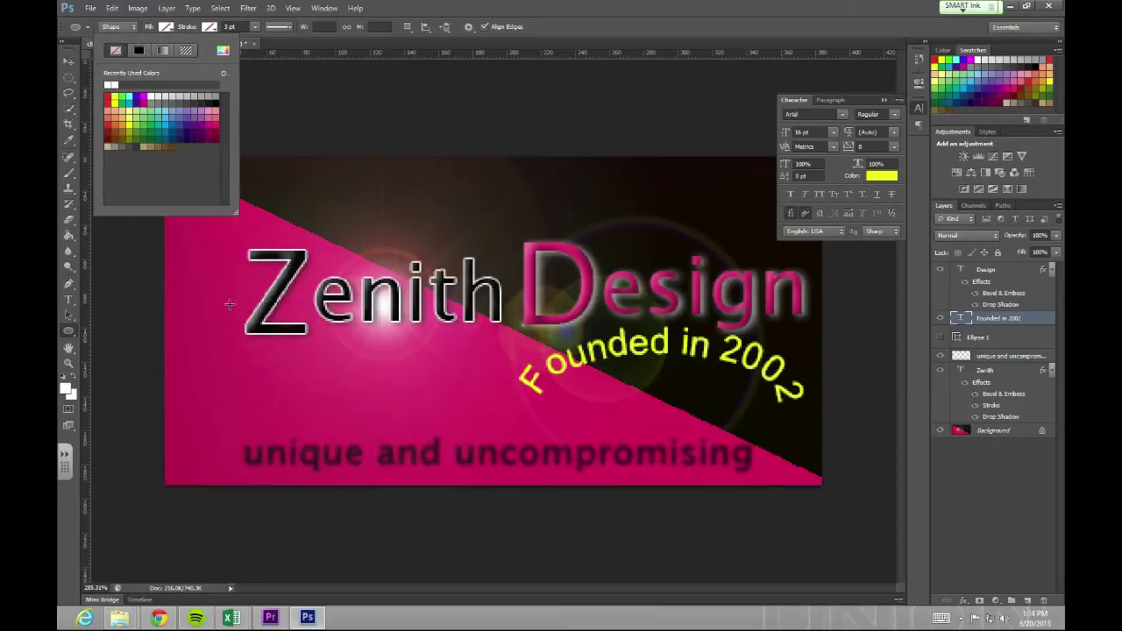
pyautogui.moveTo(249, 359); pyautogui.dragTo(507, 445)
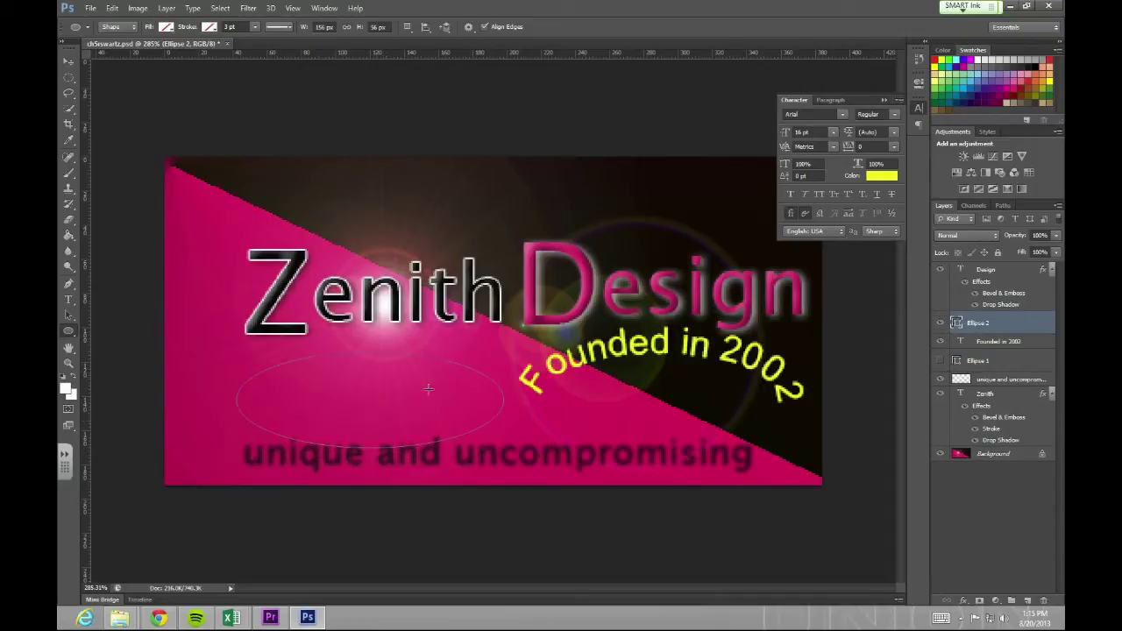
pyautogui.click(941, 362)
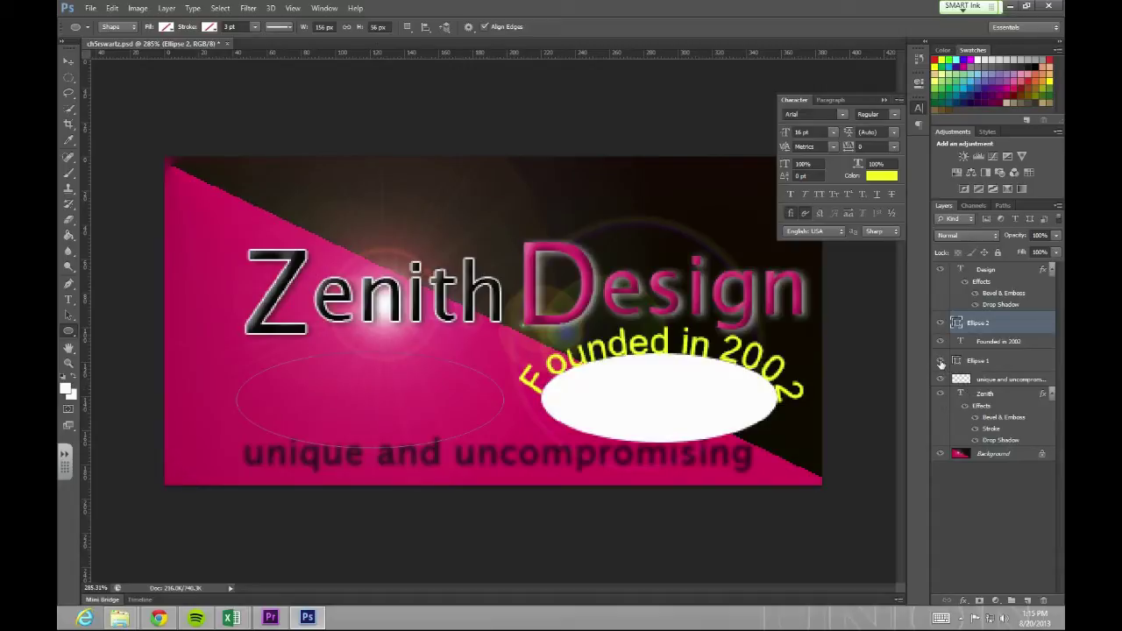
pyautogui.click(940, 362)
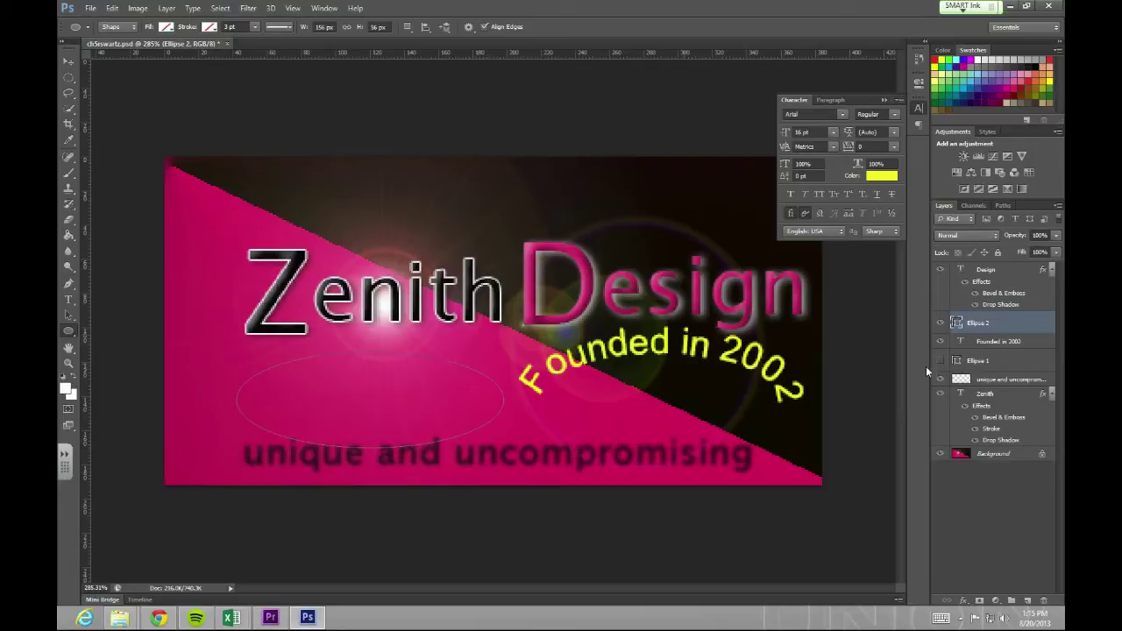
# - Delete the Ellipse 2 layer and set the opacity of the "Founded in 2002" text layer to 45%
pyautogui.moveTo(984, 327); pyautogui.dragTo(1042, 600)
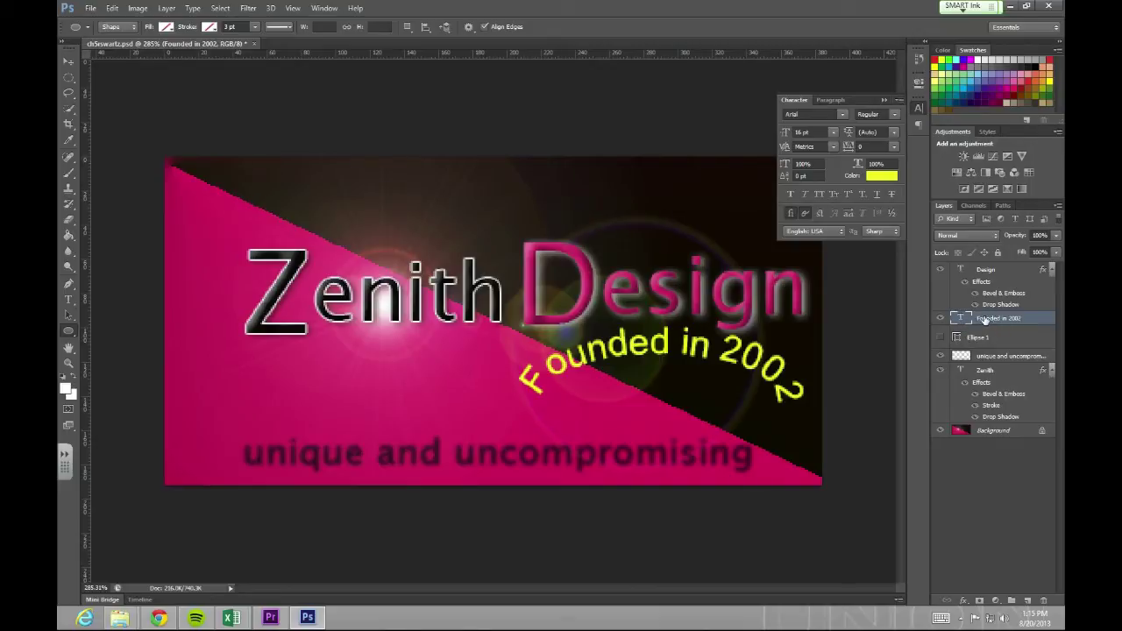
pyautogui.click(1055, 235)
pyautogui.moveTo(1019, 252); pyautogui.dragTo(1023, 254)
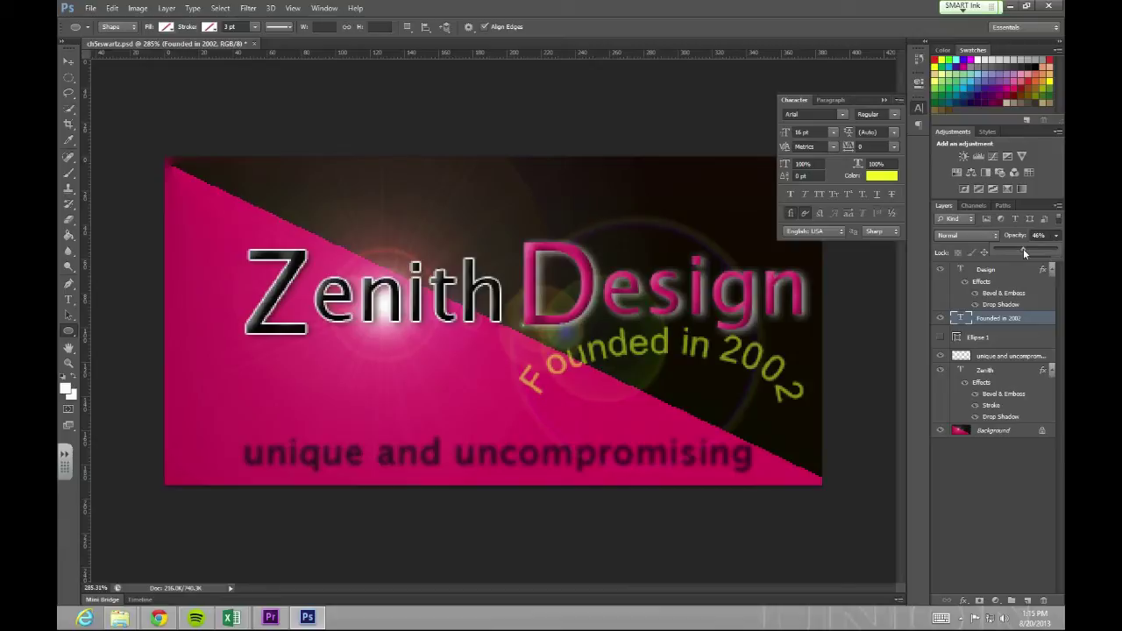
pyautogui.click(1038, 235)
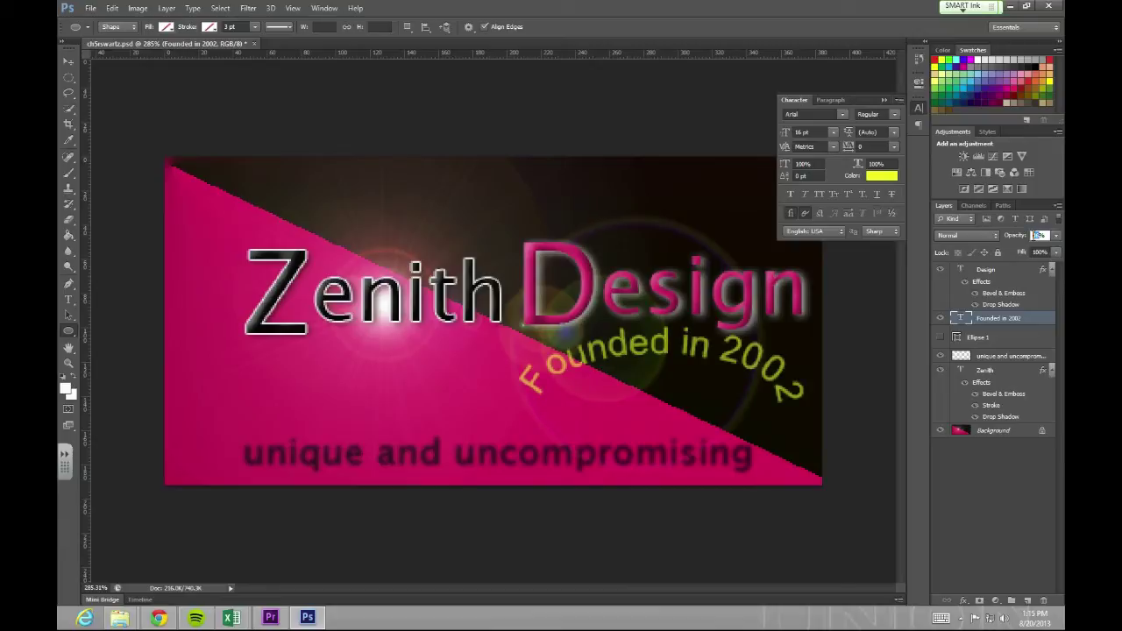
pyautogui.write('45')
pyautogui.click(1032, 301)
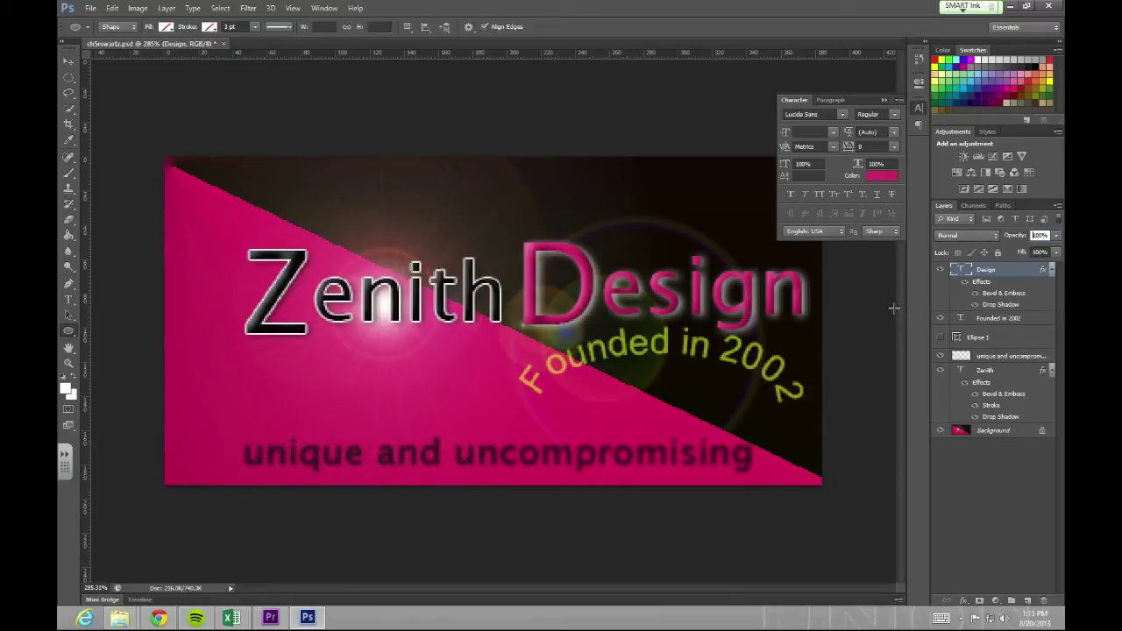
# - Hide the rulers, and save and close the Zenith Design document
pyautogui.click(292, 9)
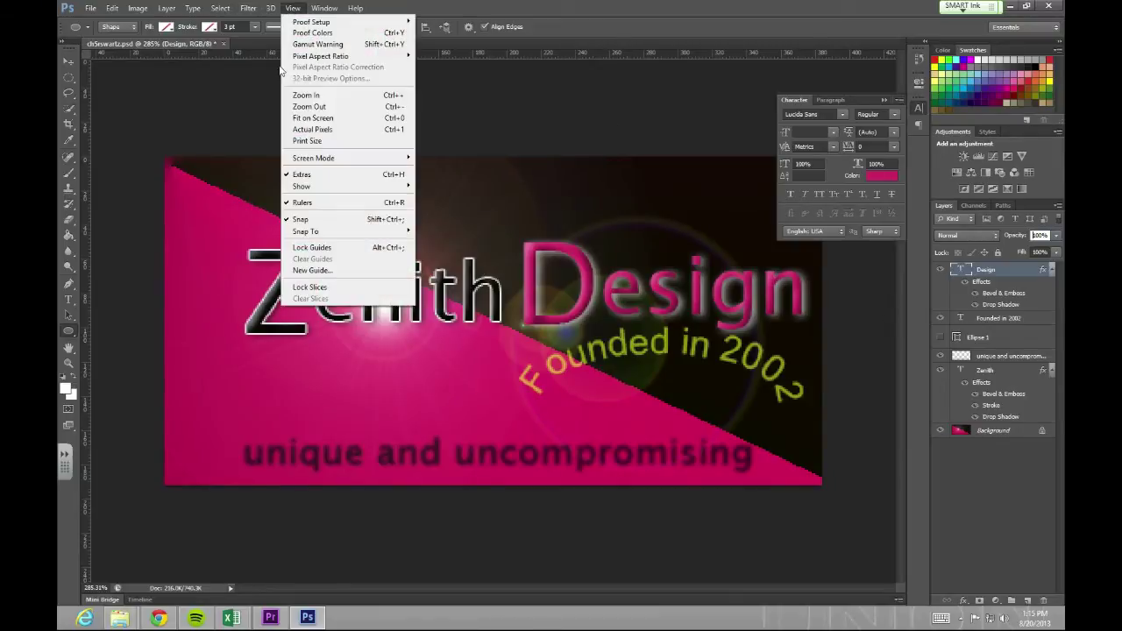
pyautogui.click(301, 202)
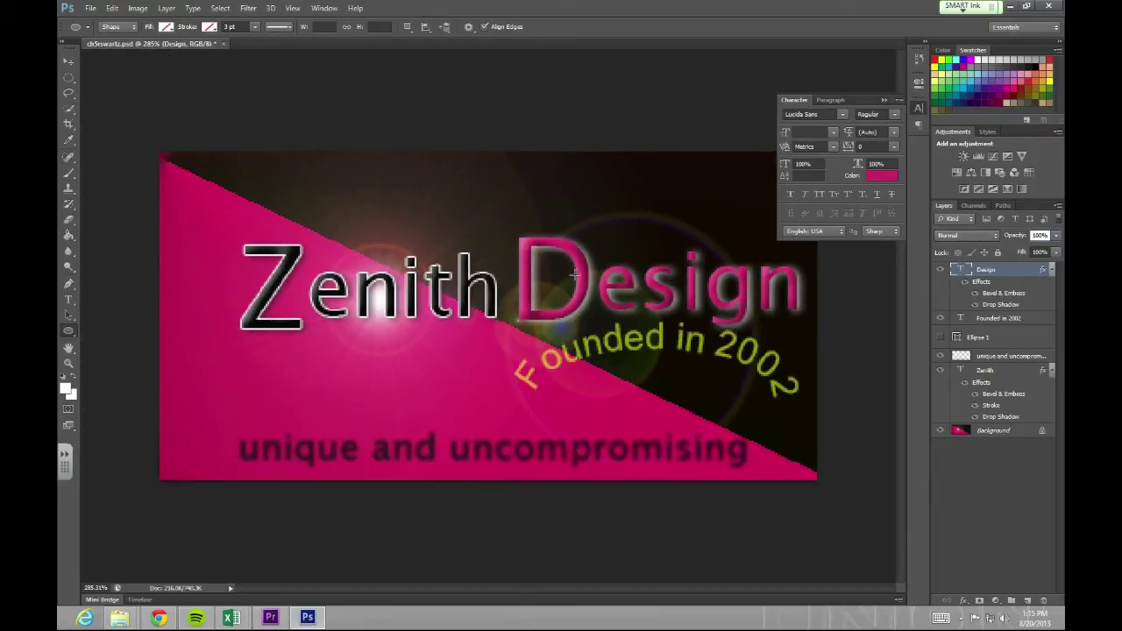
pyautogui.click(90, 8)
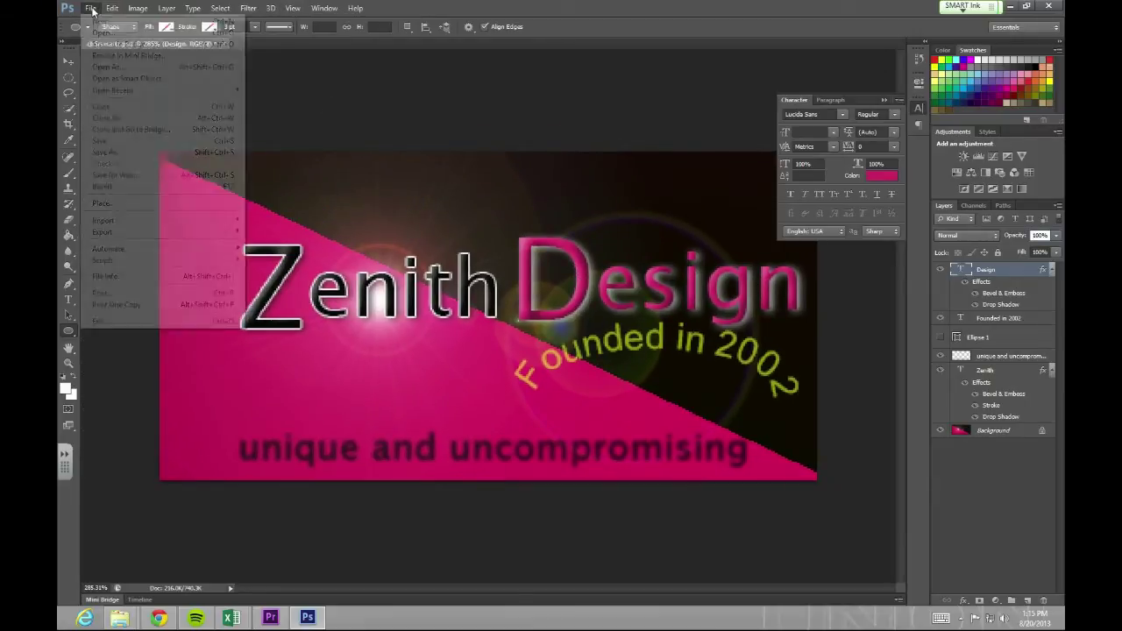
pyautogui.click(101, 141)
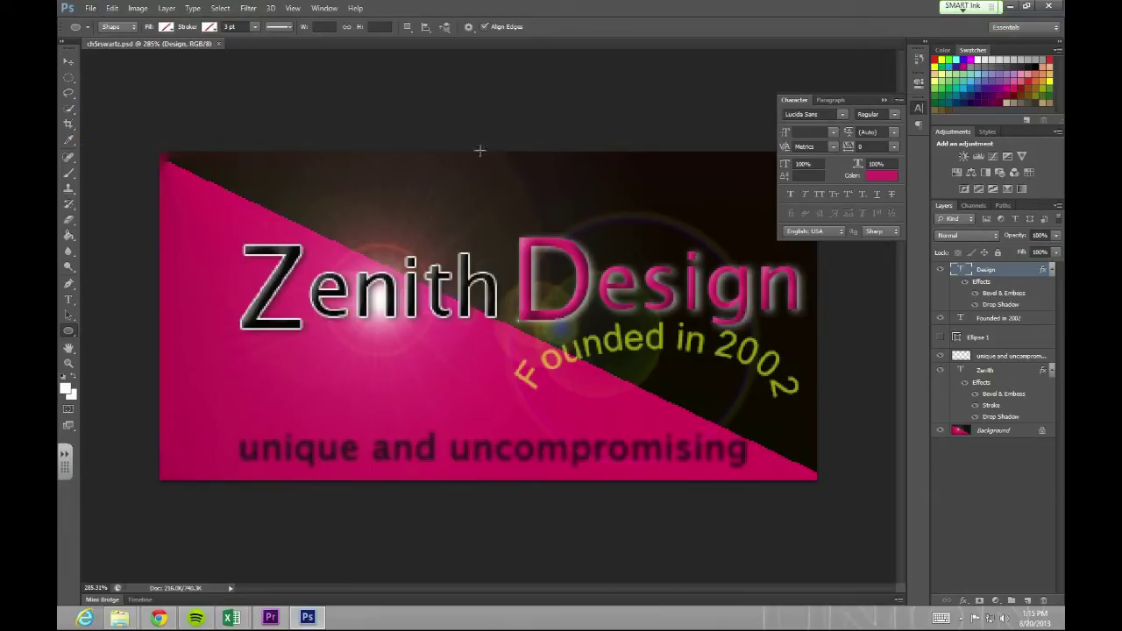
pyautogui.click(218, 43)
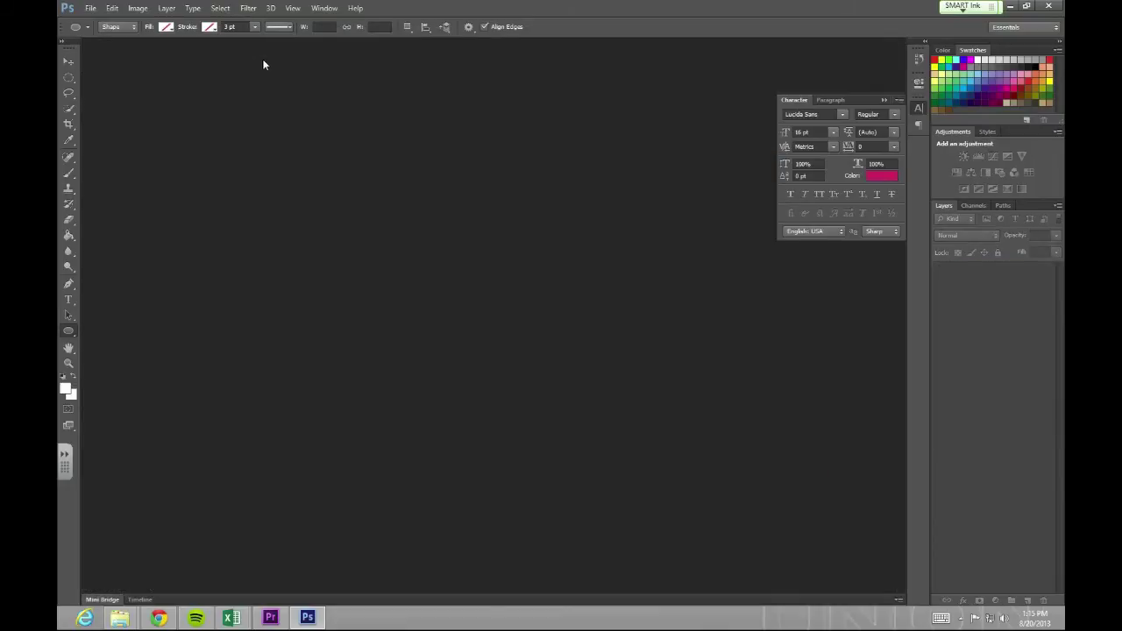
# - Switch to File Explorer and open the Photoshop folder inside Collaboration, Period 1, starting from the Career and Technical desktop shortcut
pyautogui.click(1010, 7)
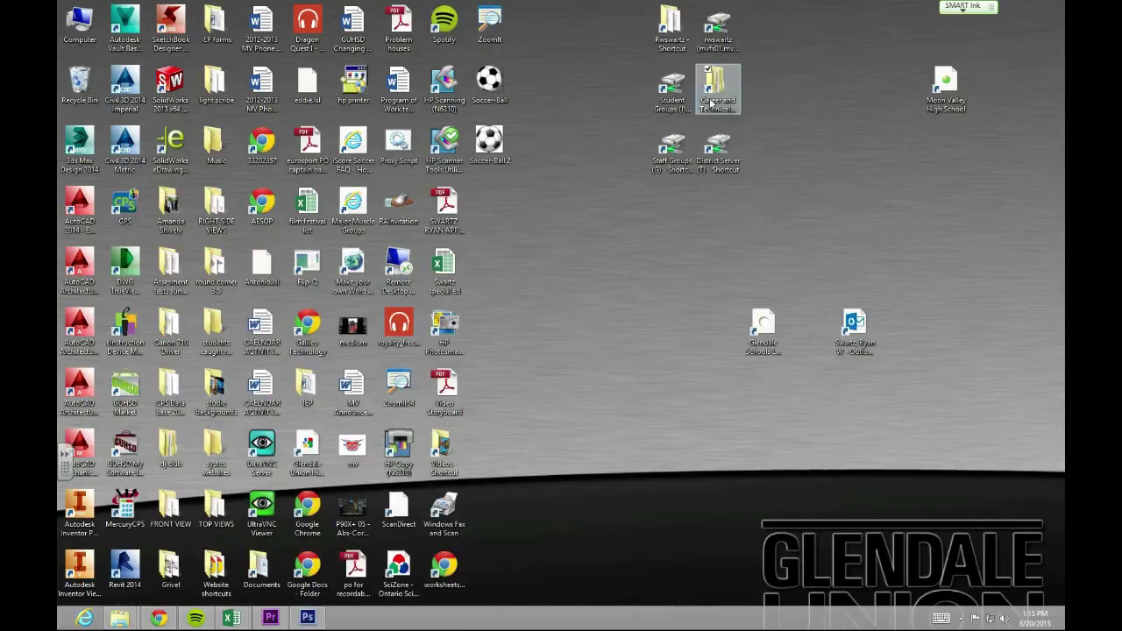
pyautogui.doubleClick(712, 96)
pyautogui.doubleClick(215, 137)
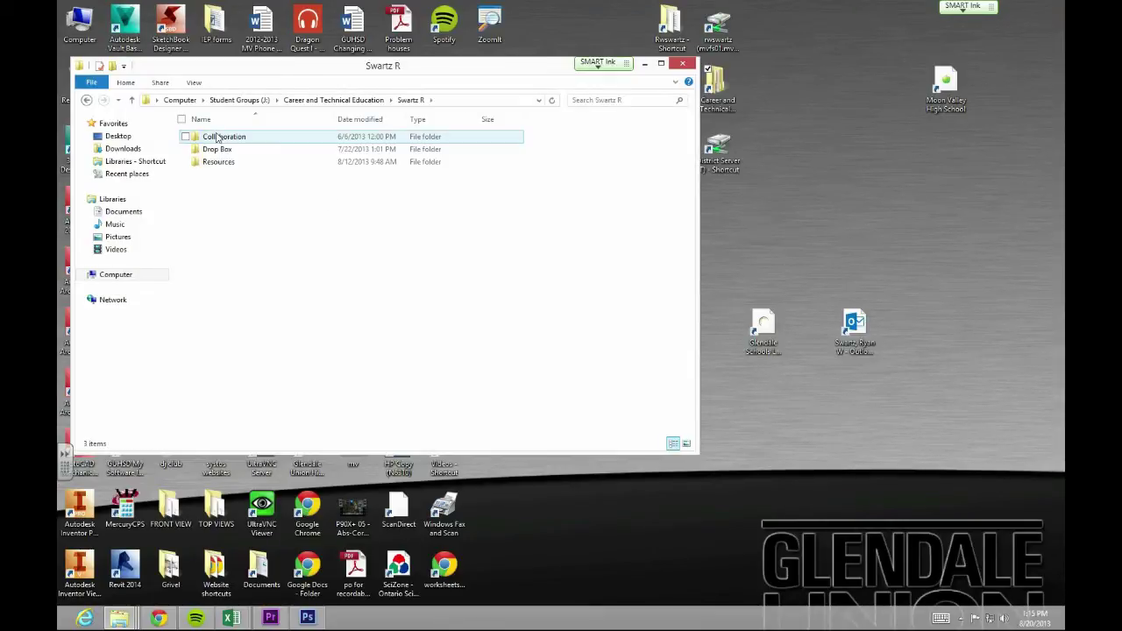
pyautogui.doubleClick(217, 137)
pyautogui.click(219, 187)
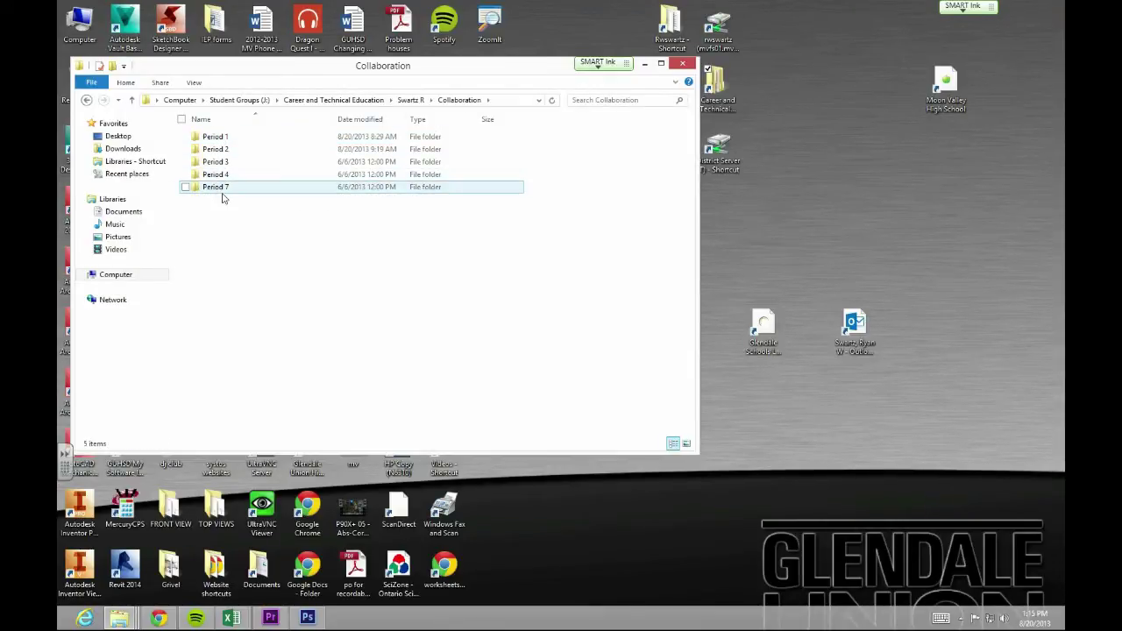
pyautogui.doubleClick(225, 138)
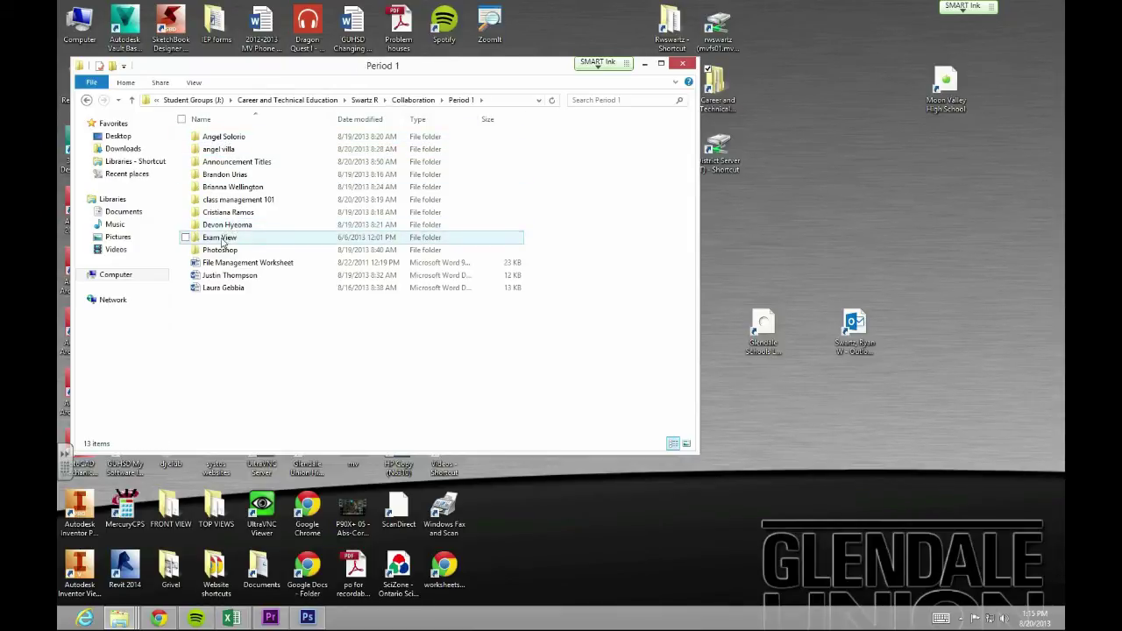
pyautogui.doubleClick(220, 250)
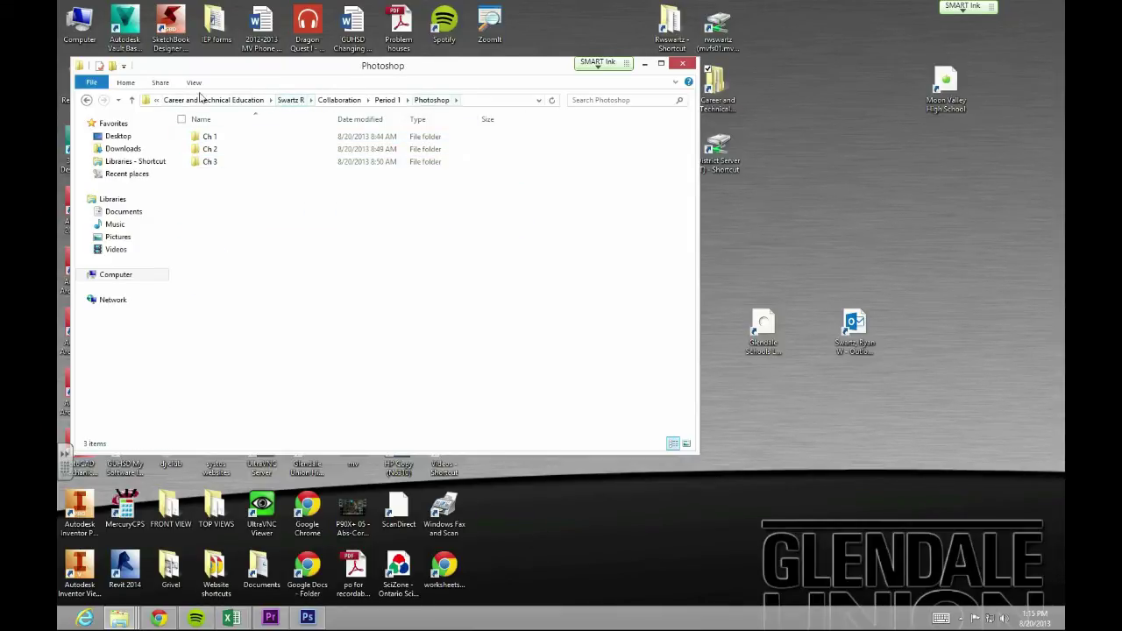
# - Create a folder named "Ch. 5" inside the Period 1 Photoshop folder
pyautogui.click(112, 67)
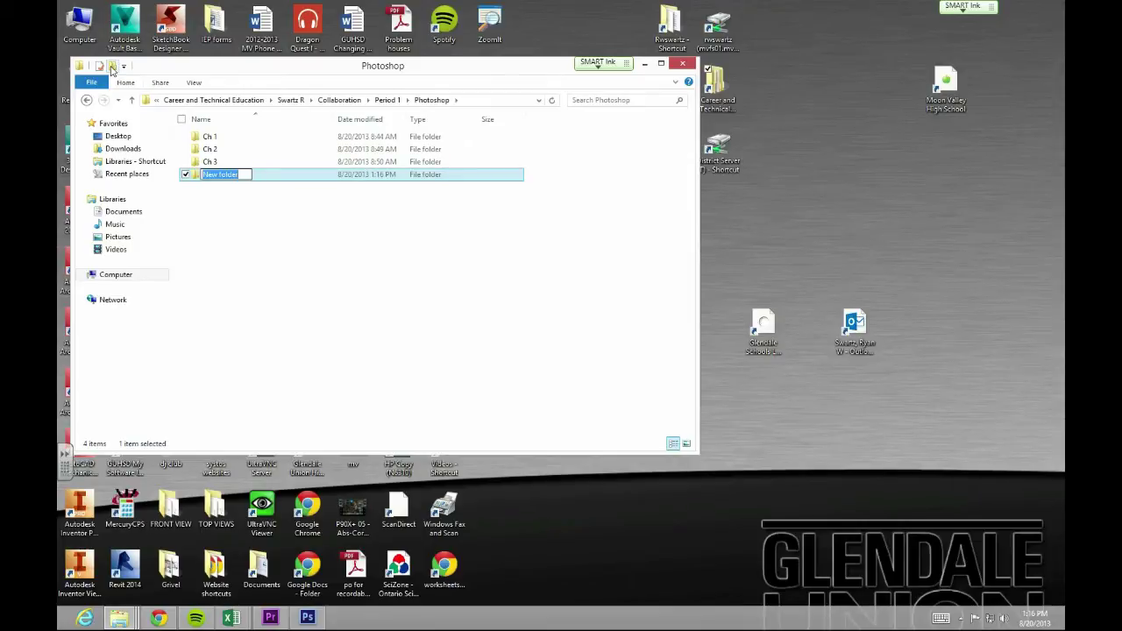
pyautogui.write('Ch. 5')
pyautogui.click(347, 269)
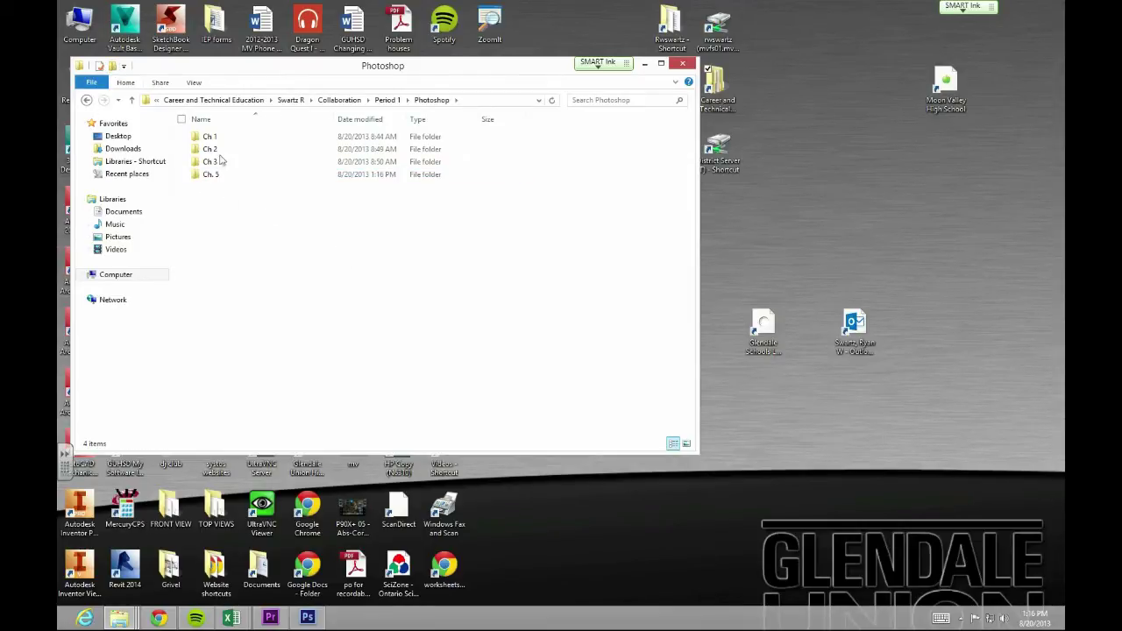
pyautogui.moveTo(235, 68); pyautogui.dragTo(635, 69)
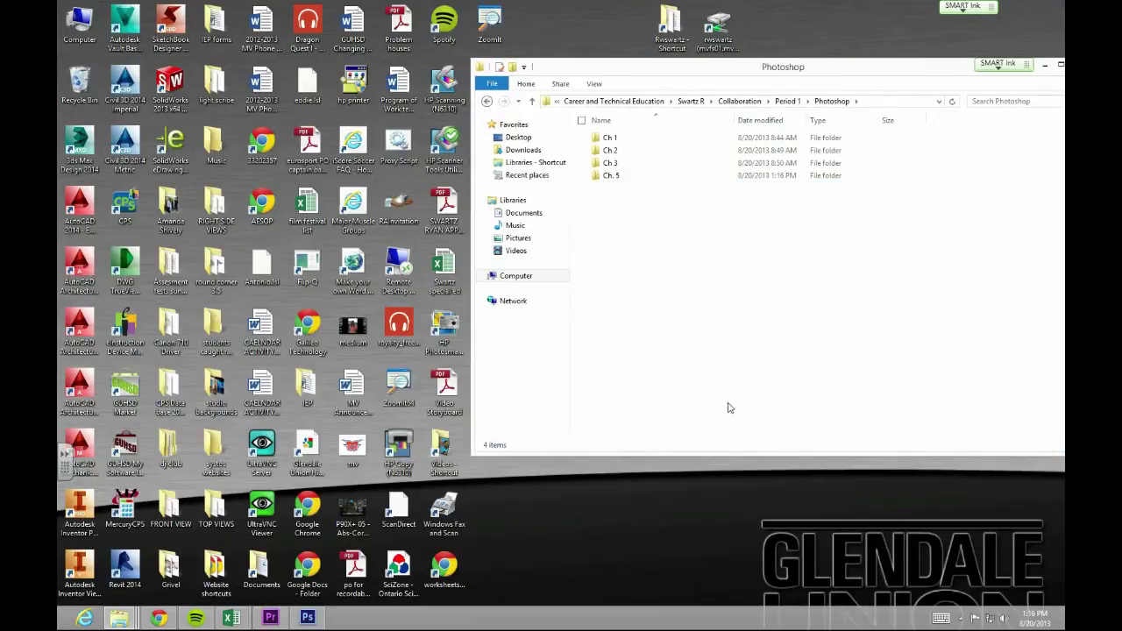
pyautogui.moveTo(591, 73); pyautogui.dragTo(374, 37)
pyautogui.click(307, 618)
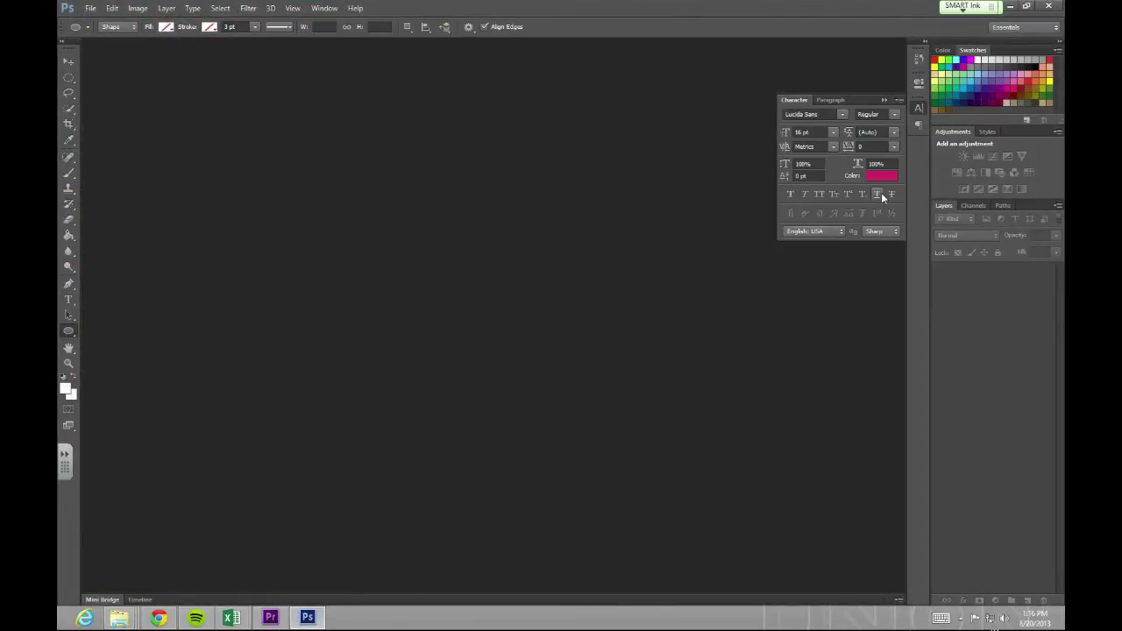
pyautogui.click(1011, 8)
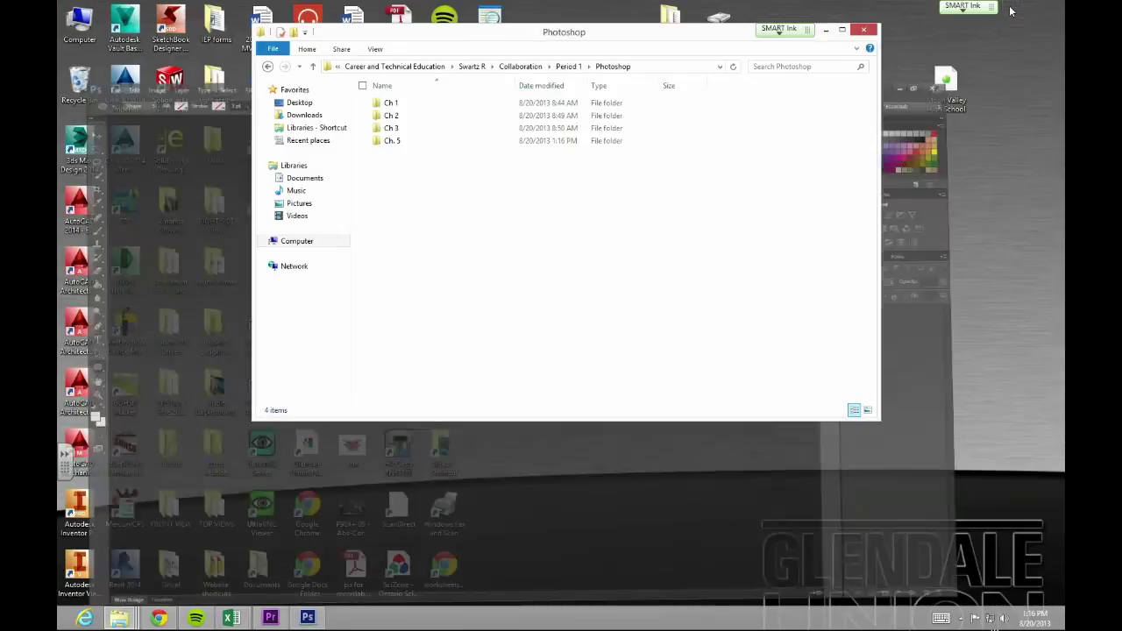